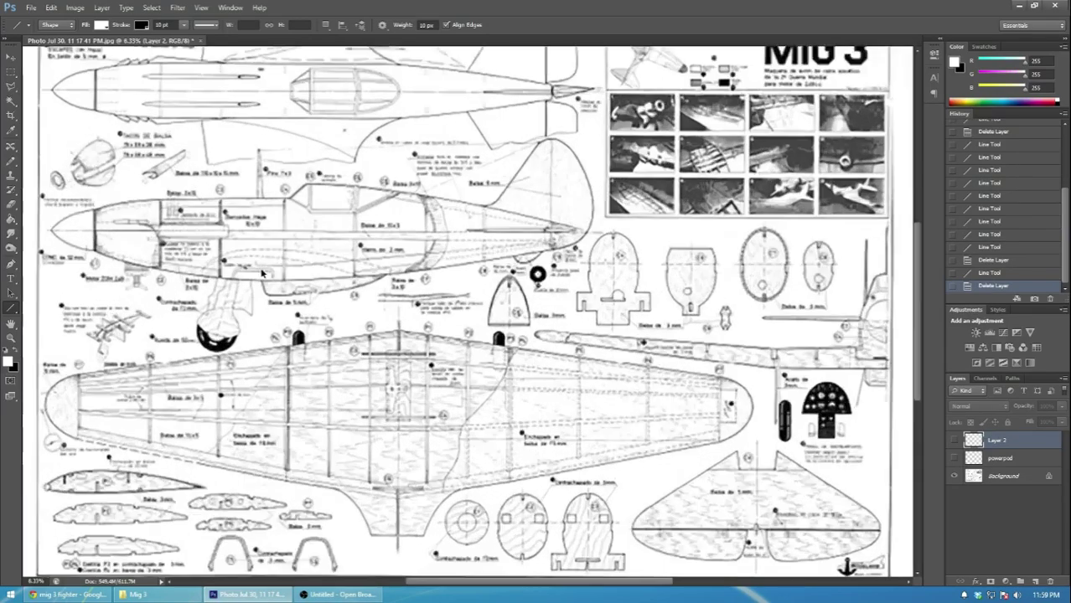
- Trace the fuselage side view's front frame and nose underside with straight black line segments up to the belly scoop
scroll(263, 272, "up", 3)
left_click_drag(473, 584, 377, 584)
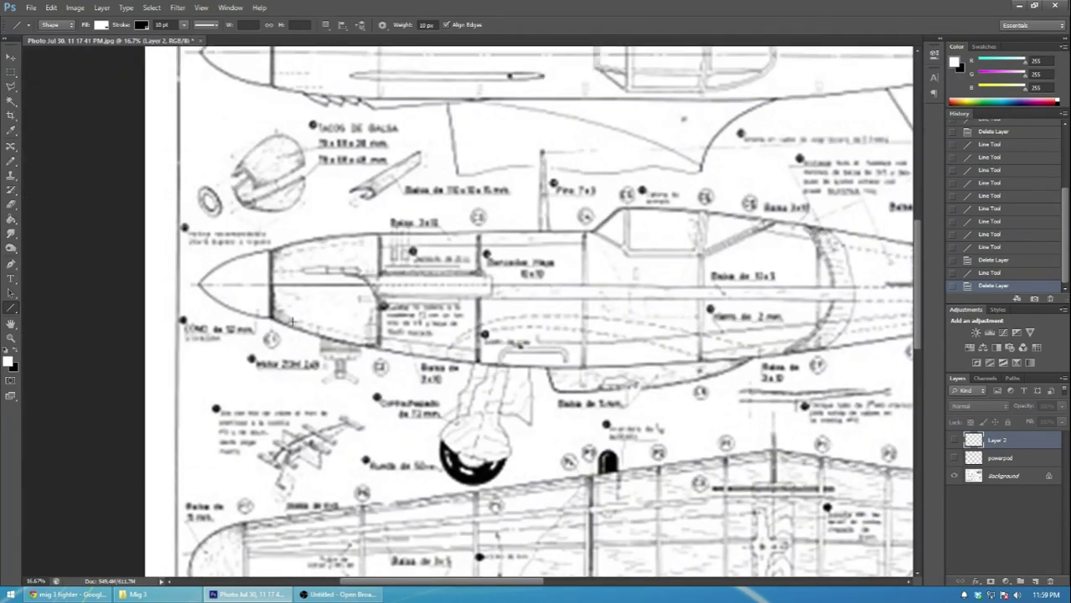
key("ctrl+plus")
key("ctrl+plus")
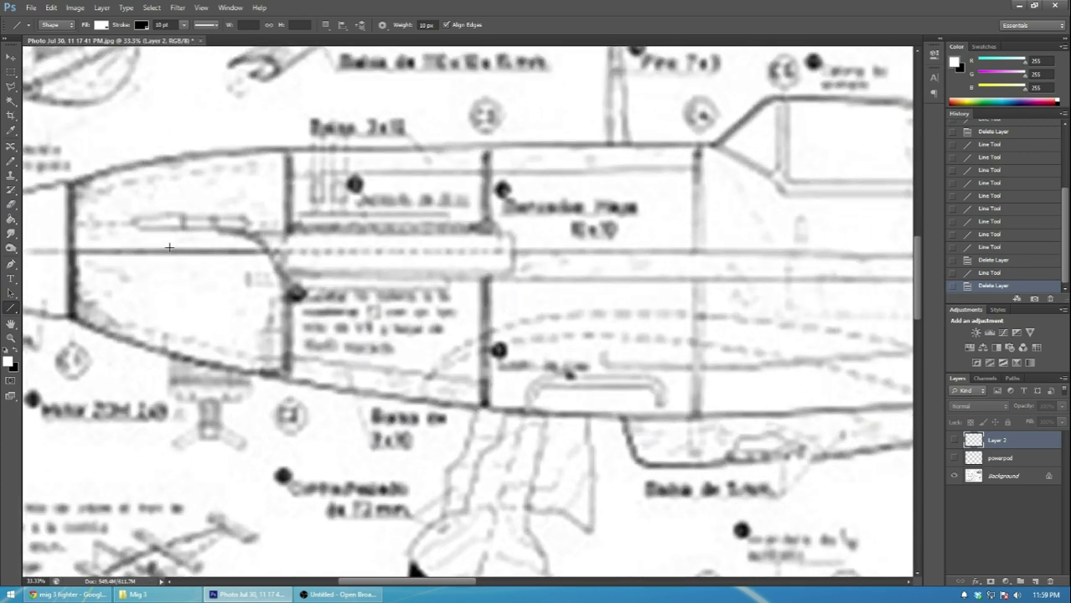
left_click_drag(435, 581, 410, 580)
mouse_move(236, 222)
left_mouse_down()
mouse_move(238, 320)
mouse_move(383, 365)
left_mouse_up()
left_click_drag(384, 365, 456, 381)
left_click_drag(457, 381, 533, 392)
left_click_drag(532, 393, 612, 406)
left_click_drag(613, 405, 679, 410)
left_click_drag(680, 411, 764, 415)
left_click_drag(764, 415, 787, 416)
- Trace the front curve and flat bottom of the belly scoop with connected line segments
key("ctrl+plus")
key("ctrl+plus")
key("ctrl+plus")
left_click_drag(372, 583, 421, 588)
scroll(543, 328, "down", 5)
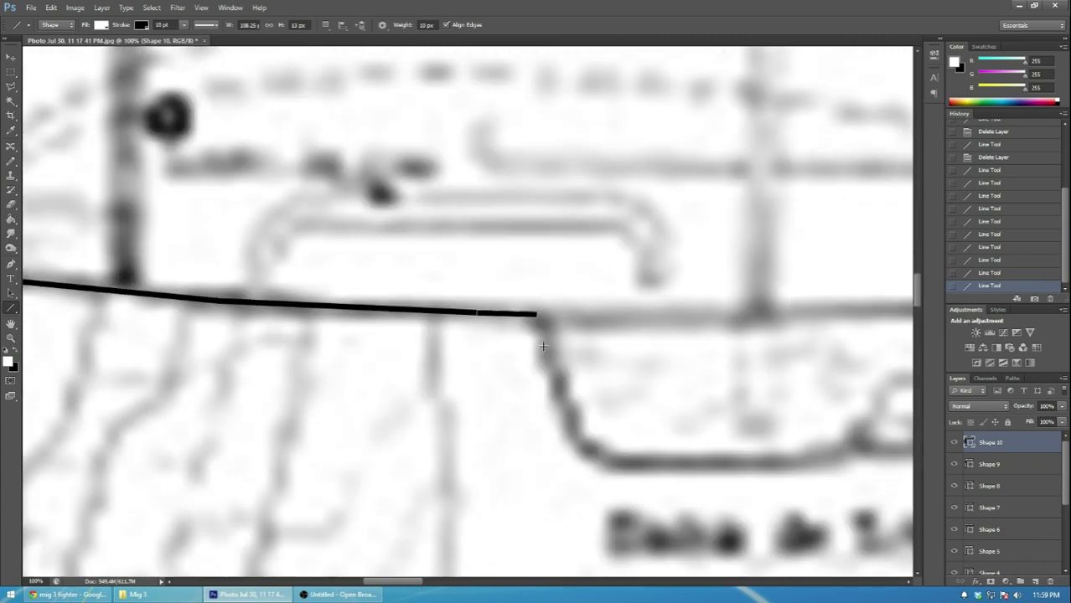
left_click_drag(534, 314, 571, 432)
left_click_drag(571, 432, 605, 463)
left_click_drag(605, 463, 789, 466)
left_click_drag(789, 467, 576, 461)
- Trace the rear of the belly scoop and the fuselage's lower edge back to the tail
left_click_drag(576, 462, 786, 446)
left_click_drag(786, 447, 644, 399)
left_click_drag(644, 400, 480, 356)
left_click_drag(480, 356, 572, 317)
left_click_drag(573, 317, 678, 256)
mouse_move(679, 256)
left_mouse_down()
mouse_move(913, 210)
mouse_move(509, 191)
mouse_move(421, 216)
mouse_move(512, 210)
left_mouse_up()
mouse_move(513, 210)
left_mouse_down()
mouse_move(915, 100)
mouse_move(738, 140)
left_mouse_up()
mouse_move(738, 139)
left_mouse_down()
mouse_move(915, 97)
mouse_move(845, 155)
mouse_move(909, 96)
mouse_move(730, 53)
mouse_move(662, 306)
mouse_move(631, 308)
mouse_move(643, 293)
left_mouse_up()
- Close the fuselage outline with a vertical tail end, a ledge about 1186 px long, a short vertical step and a long line to the nose
scroll(645, 298, "down", 2)
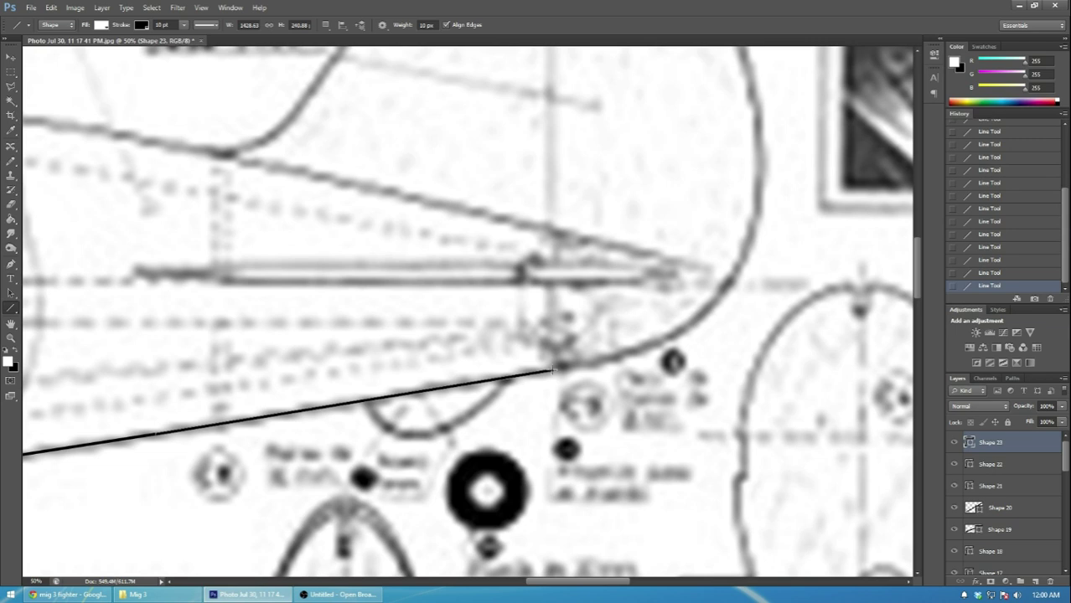
left_click_drag(551, 369, 551, 288)
left_click_drag(552, 287, 580, 218)
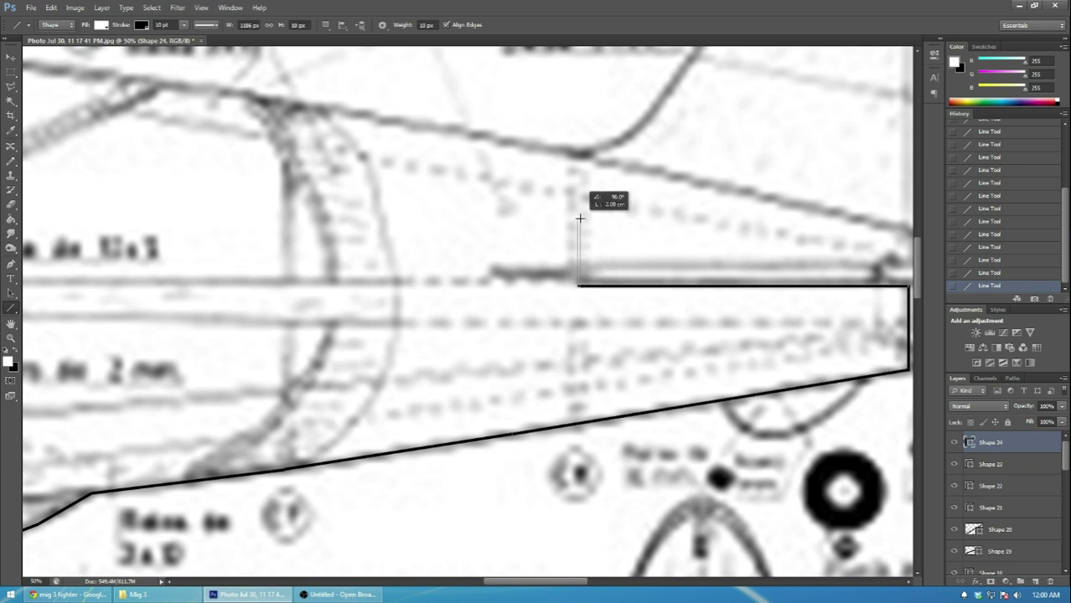
left_click_drag(579, 222, 396, 234)
- Nudge the long upper fuselage line down until it meets the top of the nose's vertical frame line
left_click(10, 57)
key("Down")
key("Down")
key("Down")
key("Down")
key("Down")
key("Down")
key("Down")
key("Down")
key("Down")
key("Down")
key("Down")
key("Down")
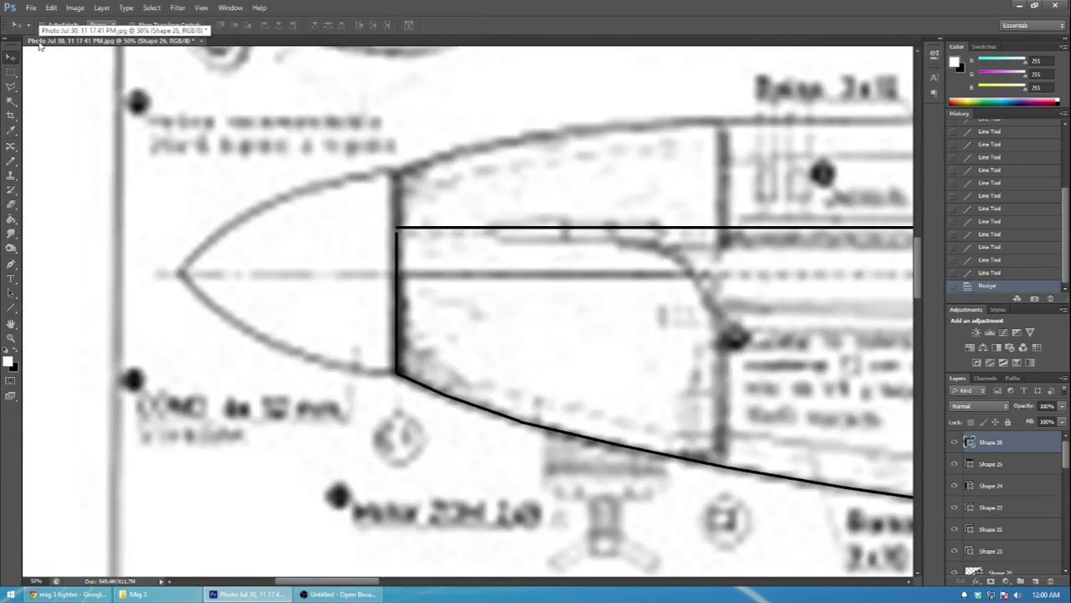
key("Down")
key("Down")
key("Down")
key("Down")
- Shorten the rear step's vertical line, starting with a height of 215 px, and nudge it to close the corner with the long upper line
left_click_drag(334, 579, 548, 553)
left_click(988, 461)
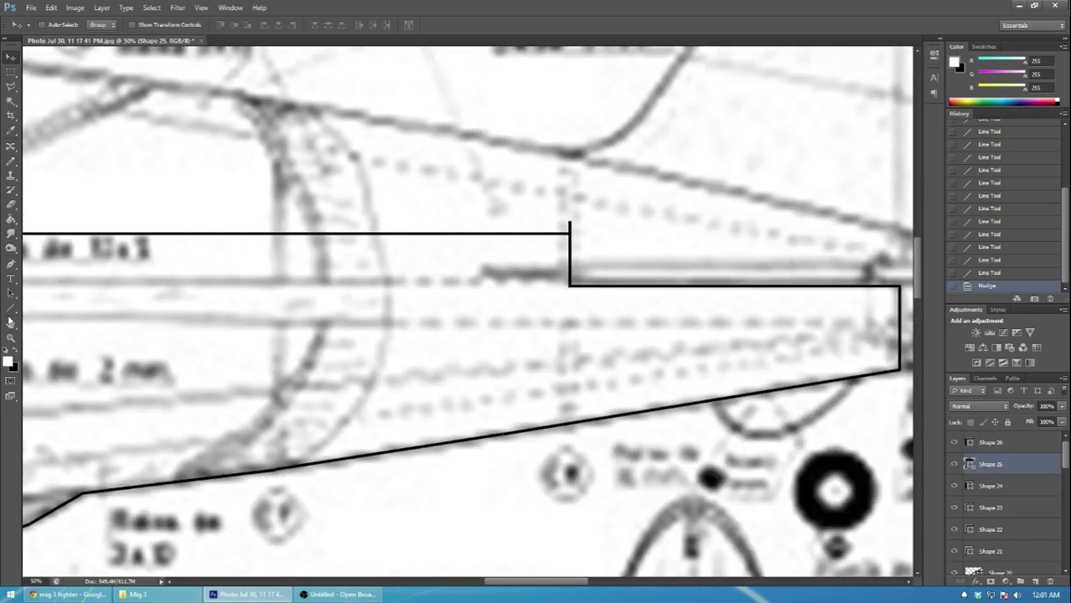
left_click(9, 309)
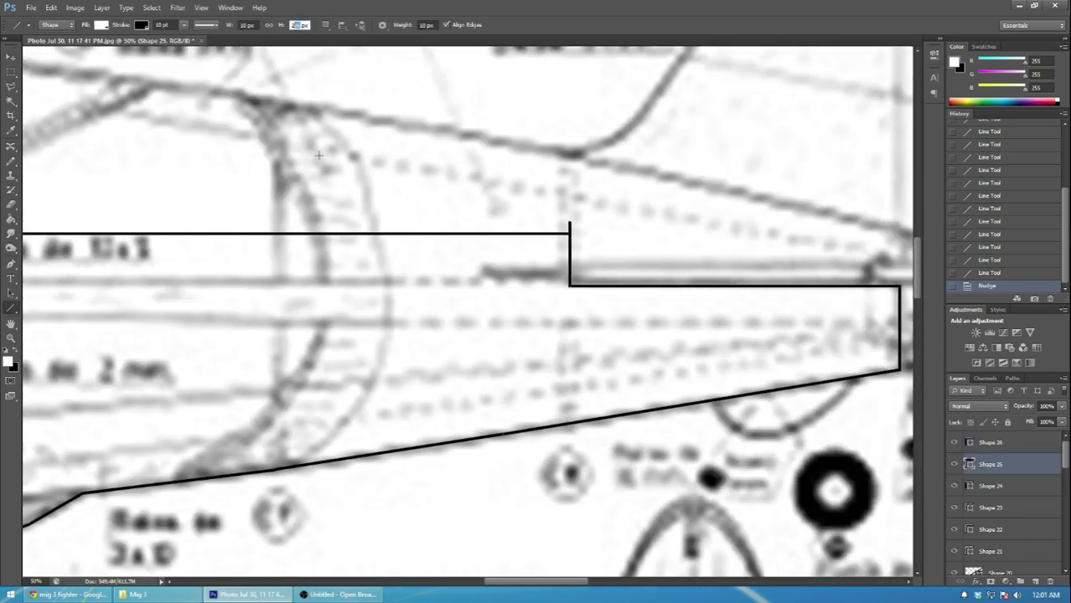
type("2153")
key("Return")
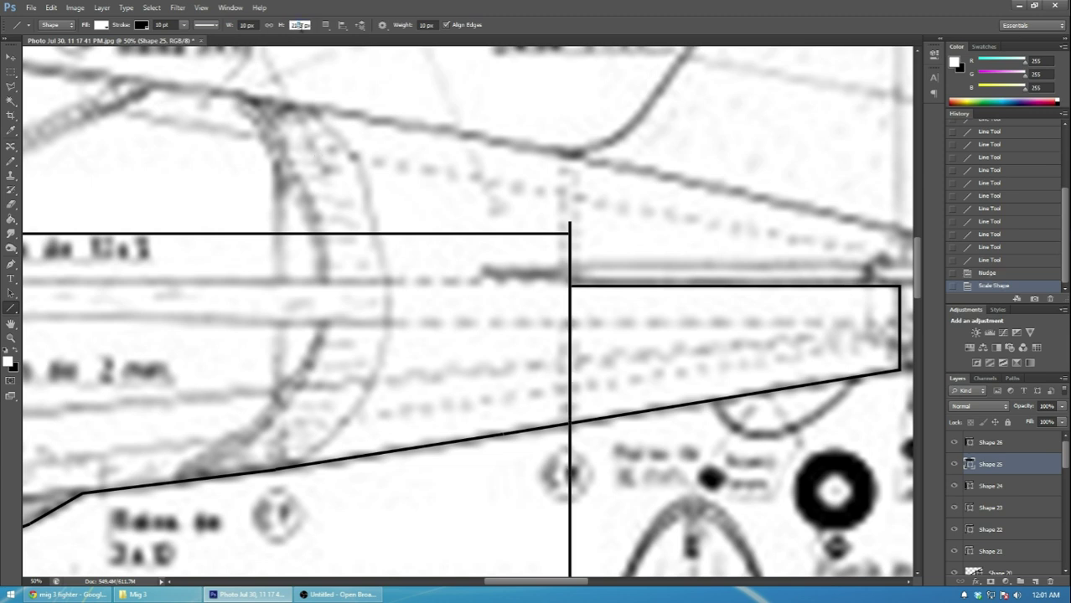
type("215")
key("Return")
left_click(10, 58)
key("shift+Down")
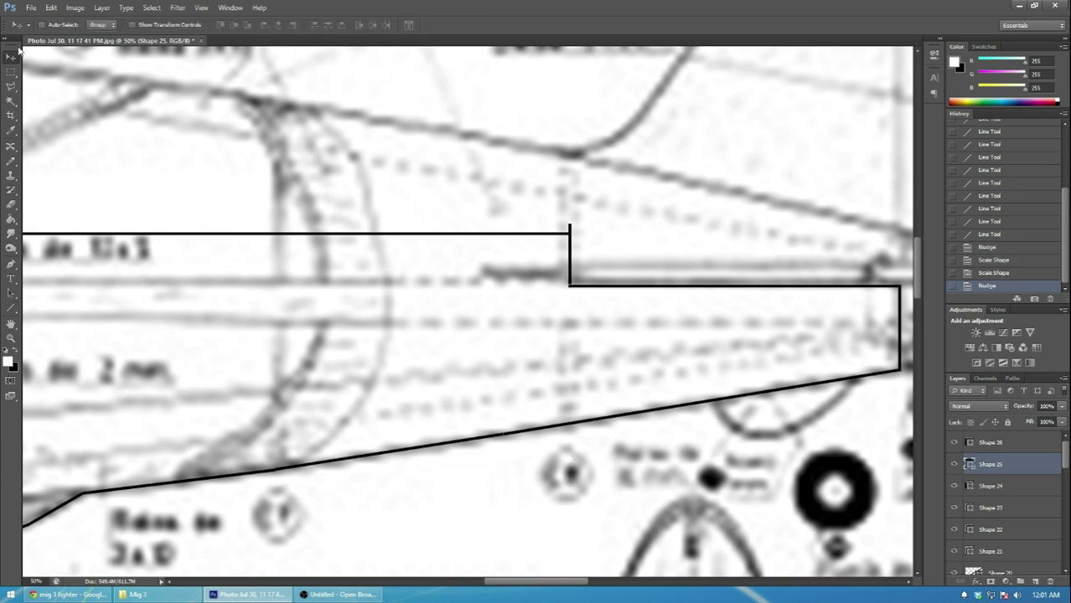
left_click(10, 308)
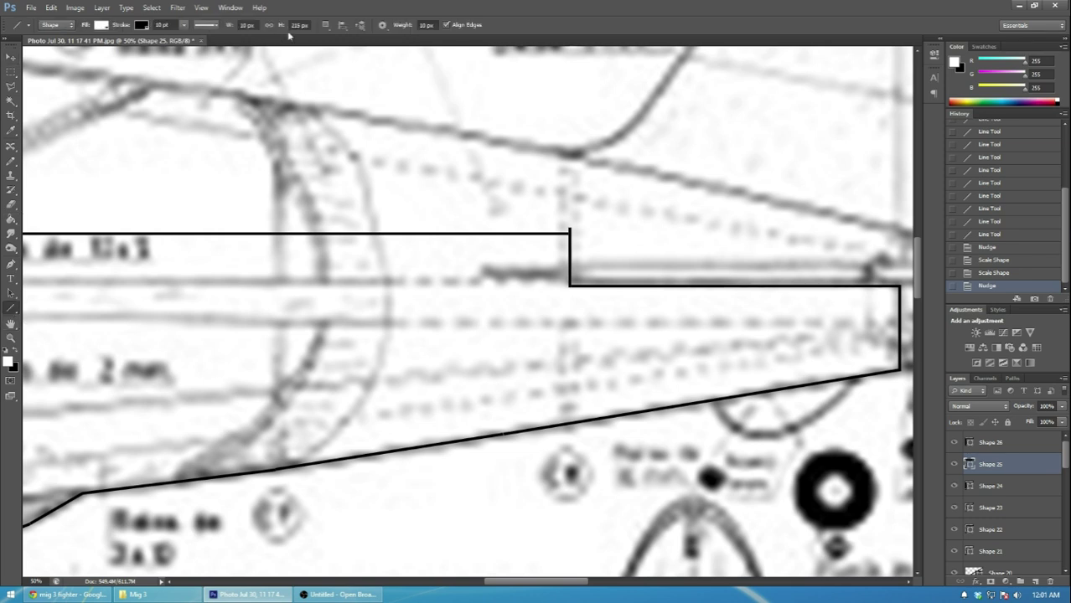
left_click(13, 58)
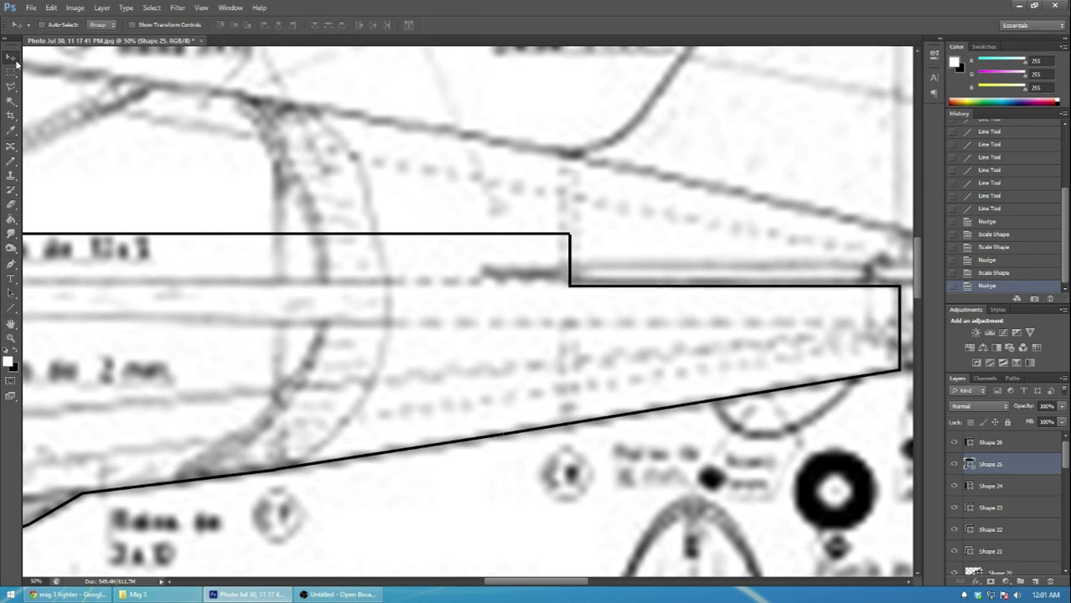
- Rasterize all the fuselage outline's shape layers and merge them into one layer
key("ctrl+minus")
key("ctrl+minus")
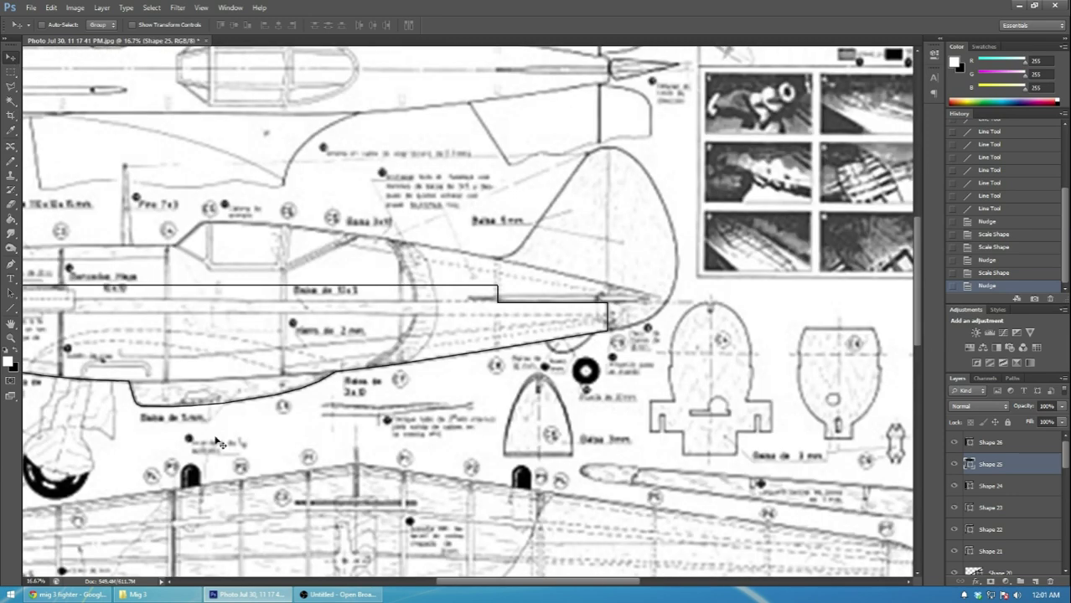
mouse_move(458, 581)
left_mouse_down()
mouse_move(401, 578)
mouse_move(467, 578)
mouse_move(455, 578)
left_mouse_up()
key("ctrl+plus")
key("ctrl+plus")
scroll(725, 276, "up", 1)
scroll(726, 276, "up", 1)
left_click_drag(584, 580, 627, 580)
scroll(487, 513, "up", 2)
left_click(965, 546)
scroll(991, 548, "down", 10)
scroll(993, 548, "up", 1)
left_click(995, 554)
scroll(1007, 487, "up", 10)
left_click(998, 444, "shift")
right_click(999, 444)
left_click(991, 142)
right_click(996, 464)
left_click(988, 323)
- Rename the merged fuselage layer as fuse
left_click(999, 441)
type("fuse")
key("Return")
- Trace the rudder's curved trailing edge from the bottom of the fuselage tail upward with line segments
left_click(12, 308)
scroll(459, 435, "up", 1)
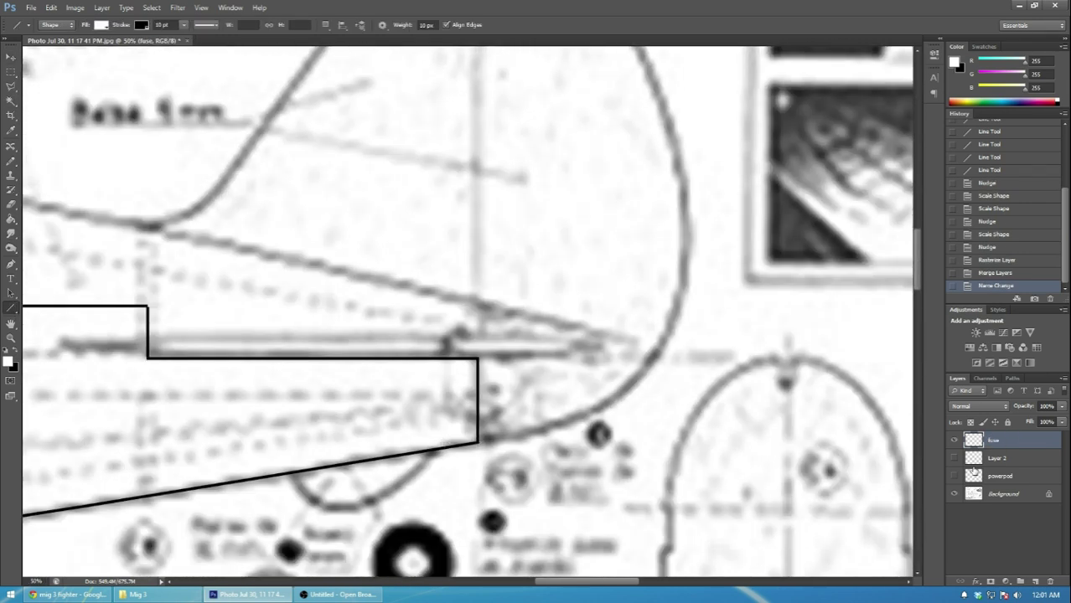
left_click_drag(477, 443, 579, 416)
left_click_drag(580, 416, 625, 389)
left_click_drag(625, 390, 685, 261)
left_click_drag(685, 262, 683, 201)
left_click_drag(683, 201, 671, 131)
scroll(714, 194, "up", 3)
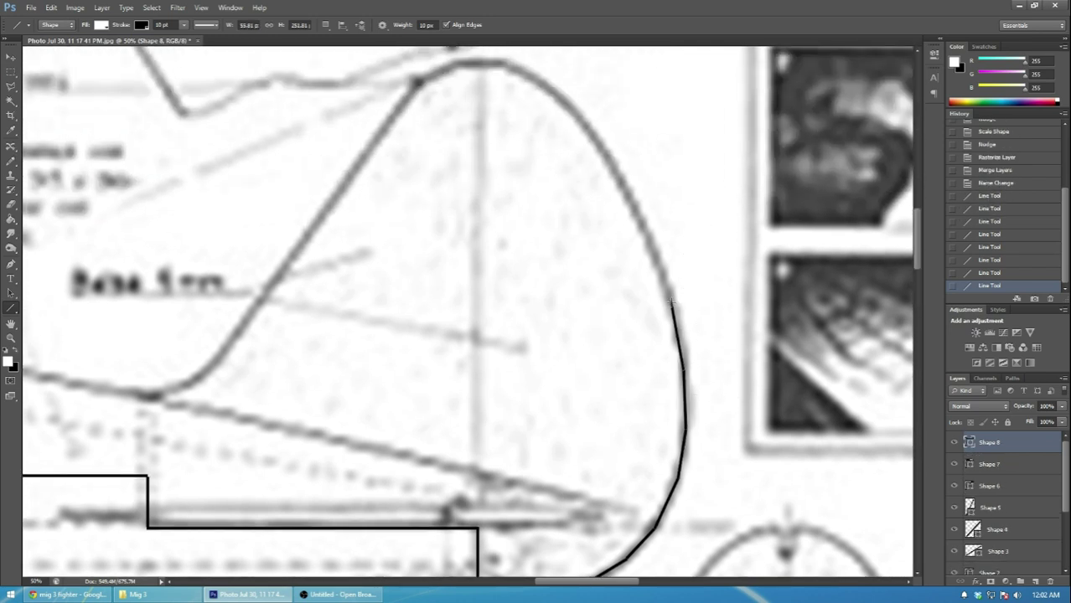
left_click_drag(671, 300, 652, 245)
left_click_drag(652, 245, 612, 164)
left_click_drag(612, 164, 589, 125)
- Delete the last two rudder segments and retrace the curve over the fin's top and down its leading edge
key("Delete")
key("Delete")
key("ctrl+plus")
mouse_move(713, 300)
left_mouse_down()
mouse_move(658, 188)
mouse_move(557, 79)
left_mouse_up()
mouse_move(557, 79)
left_mouse_down()
mouse_move(480, 99)
mouse_move(515, 132)
mouse_move(471, 131)
left_mouse_up()
left_click_drag(472, 130, 453, 134)
mouse_move(453, 134)
left_mouse_down()
mouse_move(411, 152)
mouse_move(428, 144)
left_mouse_up()
left_click_drag(428, 144, 406, 157)
left_click_drag(406, 157, 293, 417)
left_click_drag(292, 416, 268, 434)
left_click_drag(268, 434, 225, 450)
- Draw a vertical hinge line about 1971 px high from the fin's top to the tail's foot and set its stroke to red
key("ctrl+minus")
key("ctrl+minus")
key("ctrl+minus")
scroll(346, 413, "up", 2)
left_click_drag(541, 580, 508, 581)
scroll(508, 558, "down", 1)
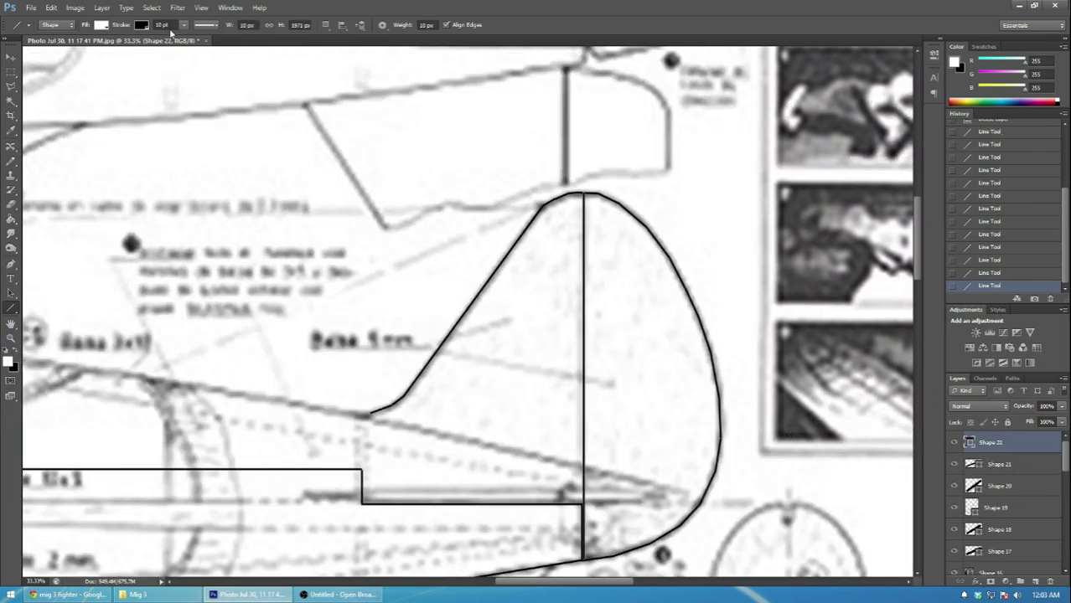
left_click(142, 24)
left_click(88, 82)
left_click(473, 17)
- Move the red hinge line's layer down to just above Shape 10 and nudge the line left onto the fuselage's tail end
mouse_move(998, 446)
left_mouse_down()
mouse_move(999, 580)
mouse_move(1004, 559)
left_mouse_up()
scroll(1014, 536, "down", 2)
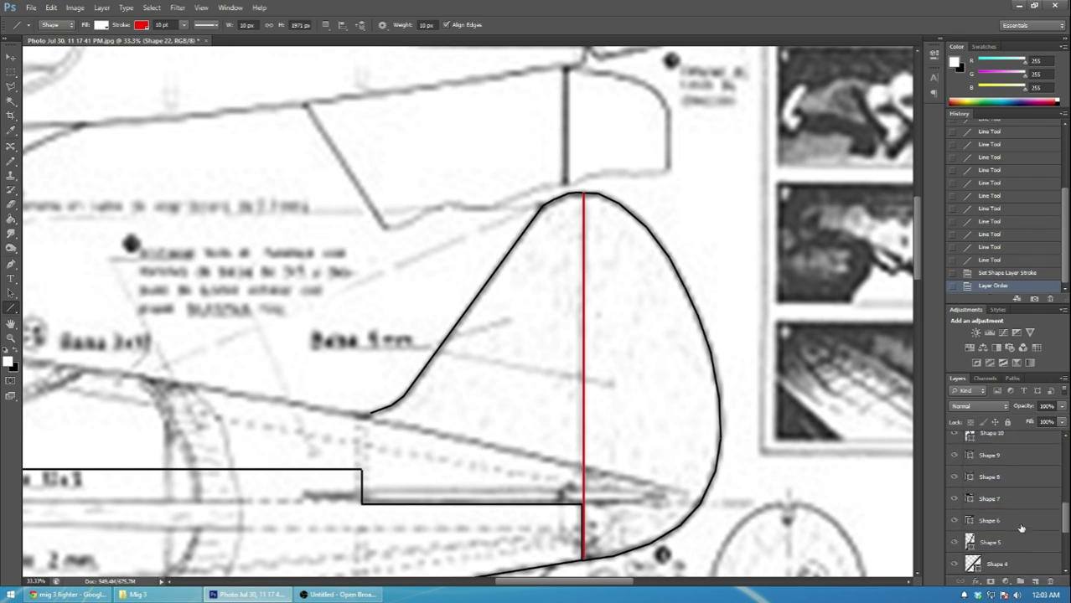
left_click(11, 57)
key("shift+Left")
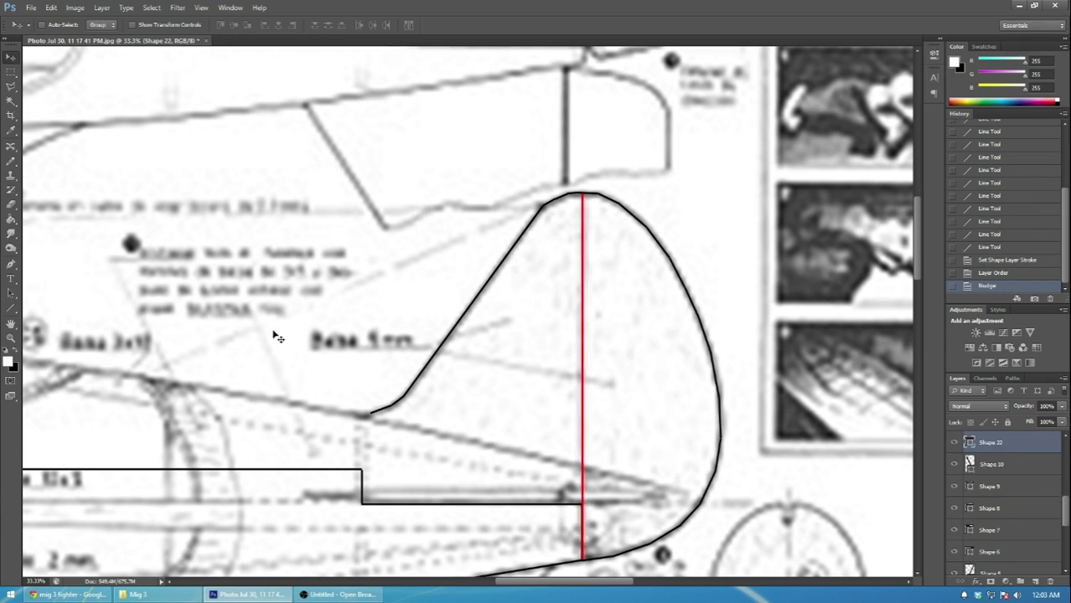
- Draw a black line about 330 px long forward from the hinge's foot and extend the fin's leading edge down to the fuselage line
key("ctrl+plus")
left_click_drag(557, 585, 545, 584)
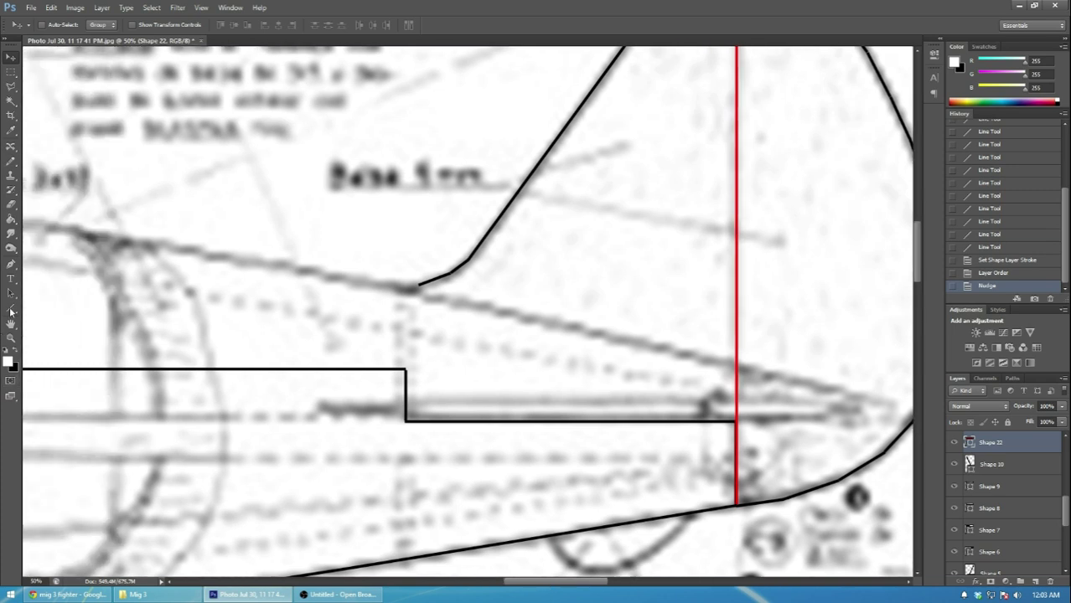
left_click(11, 310)
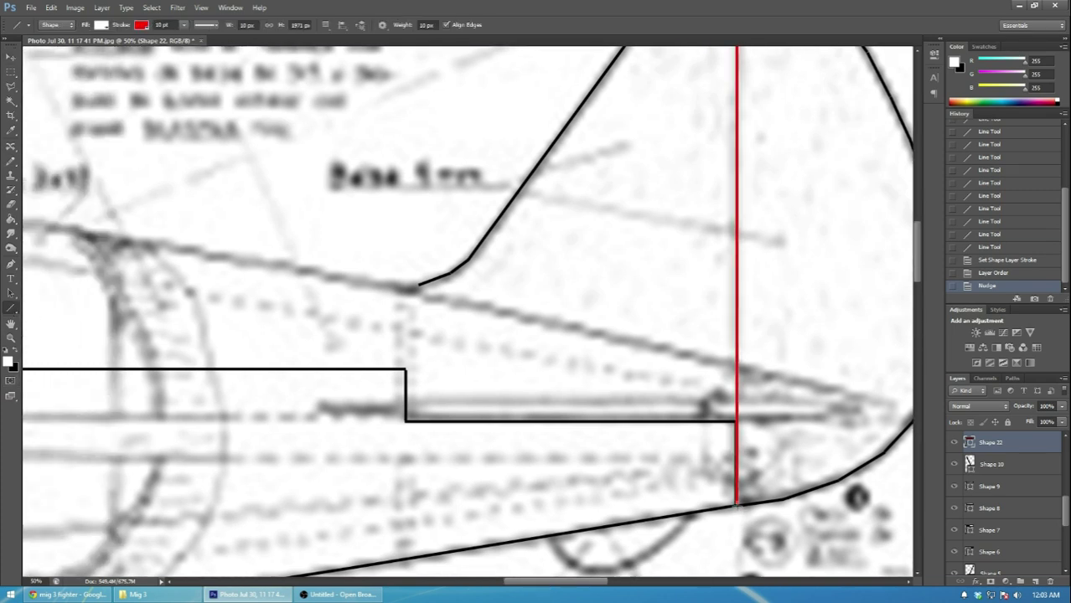
left_click_drag(736, 505, 645, 505)
left_click(101, 25)
left_click(106, 77)
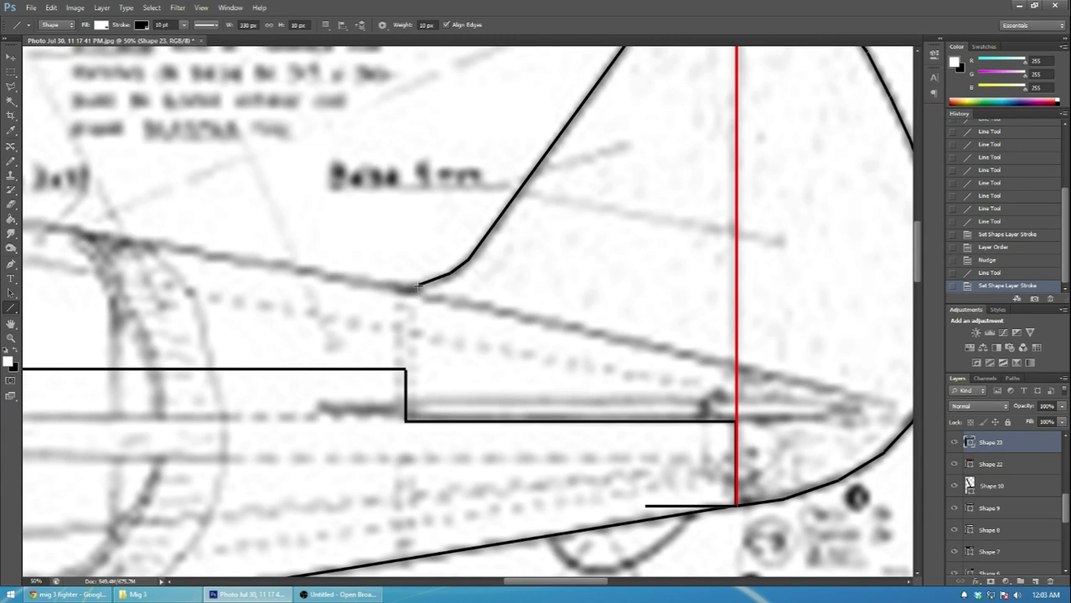
left_click_drag(418, 287, 359, 368)
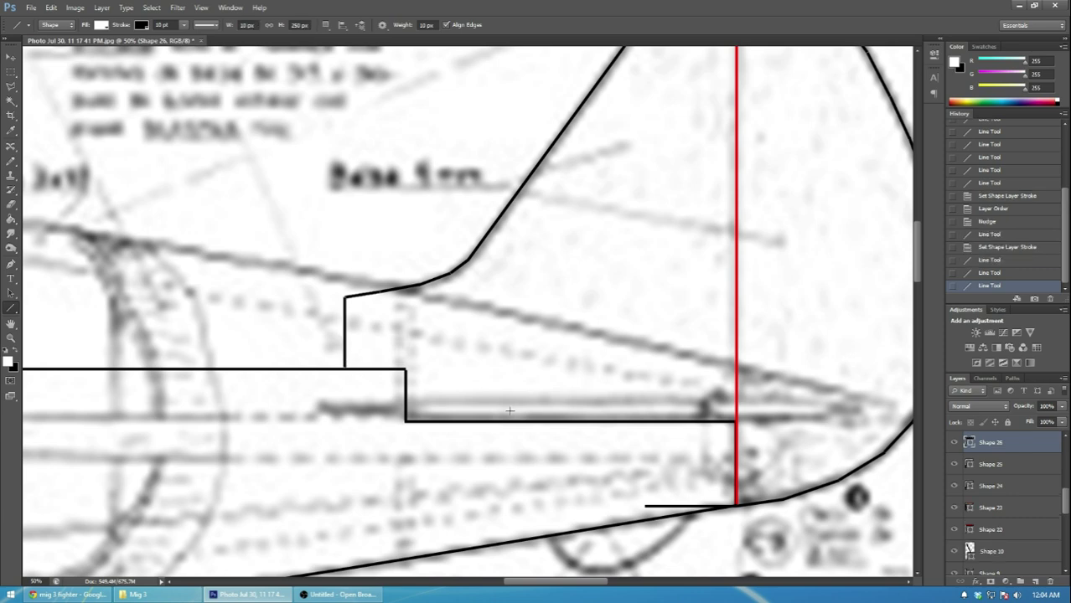
- Try to merge the vertical tail's shape layers first and rasterize the merged shape
key("ctrl+minus")
key("ctrl+minus")
scroll(570, 457, "up", 3)
scroll(1011, 528, "down", 6)
left_click(1005, 496)
scroll(1006, 494, "up", 6)
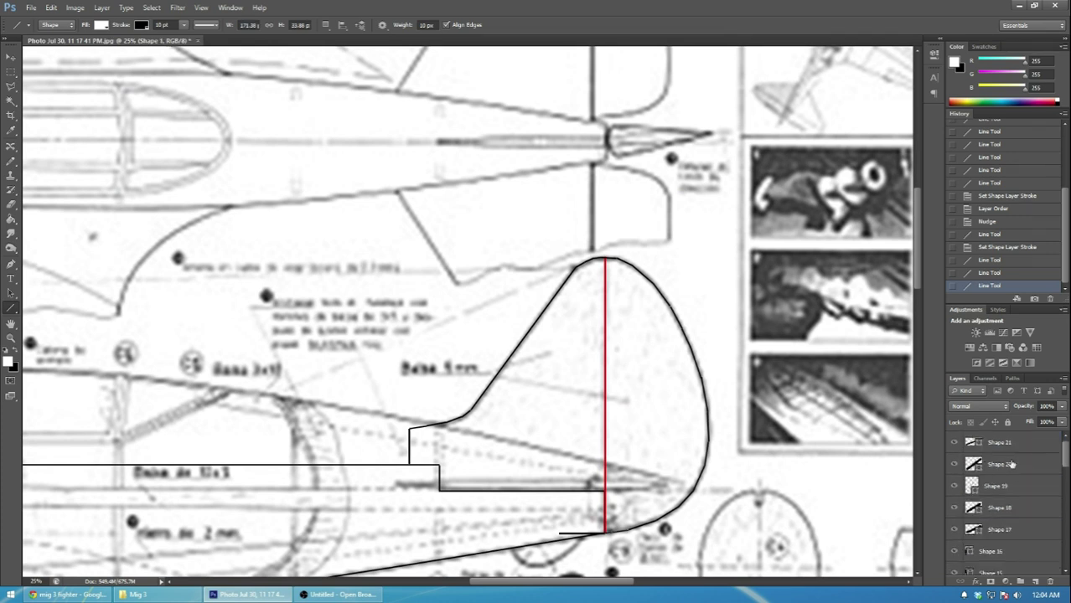
left_click(1010, 443, "shift")
right_click(1000, 443)
left_click(979, 309)
right_click(997, 440)
left_click(990, 144)
key("ctrl+alt+z")
key("ctrl+alt+z")
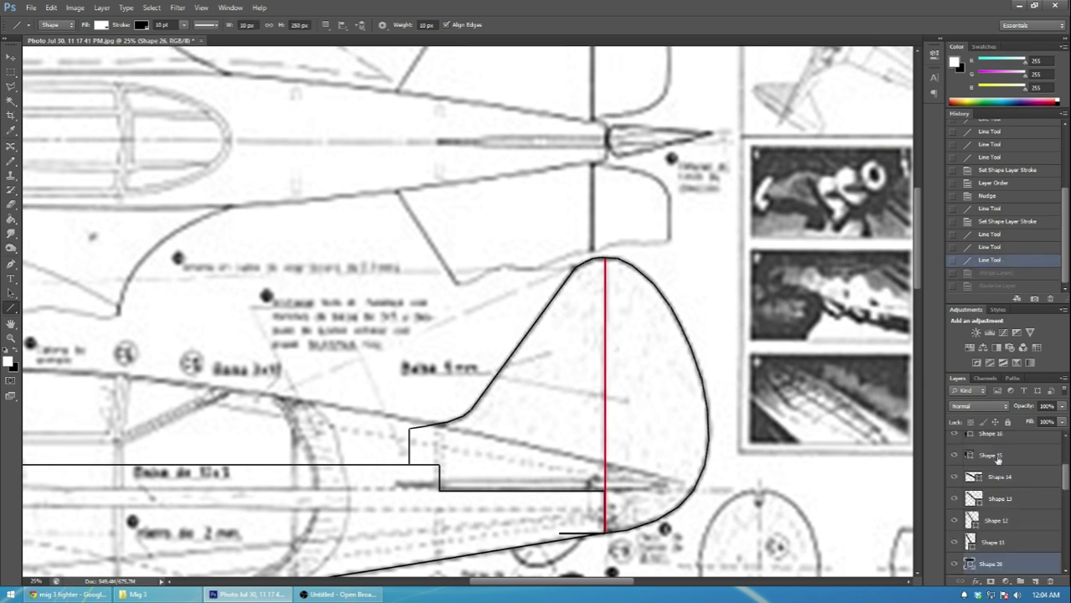
- Rasterize all the vertical tail's shape layers and merge them into one layer
scroll(1009, 539, "down", 3)
left_click(1014, 496)
scroll(1019, 493, "up", 8)
left_click(1005, 445, "shift")
right_click(1005, 445)
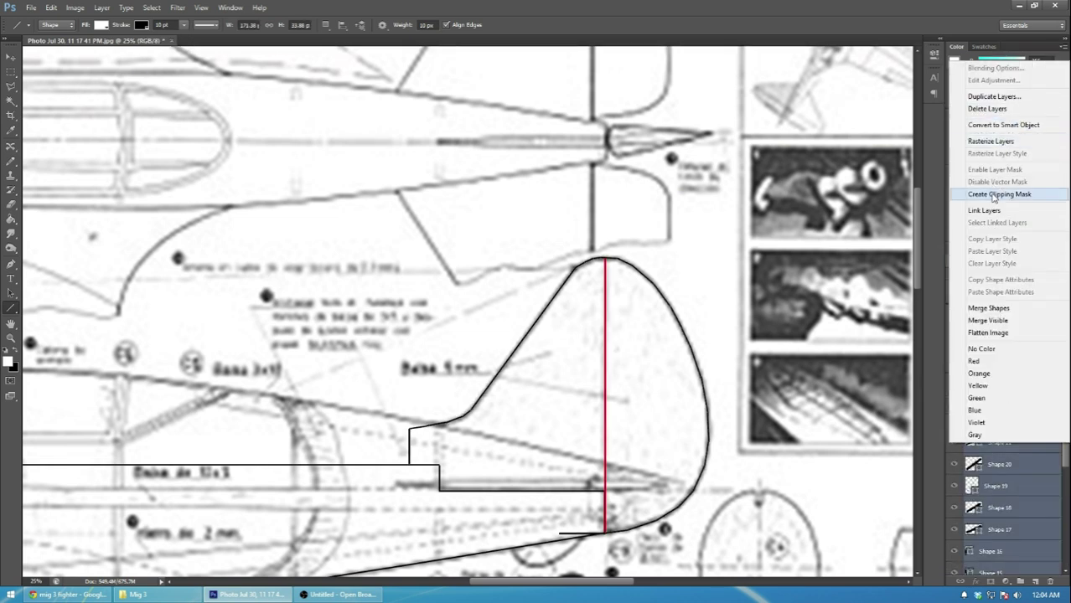
left_click(990, 141)
right_click(1003, 460)
left_click(989, 325)
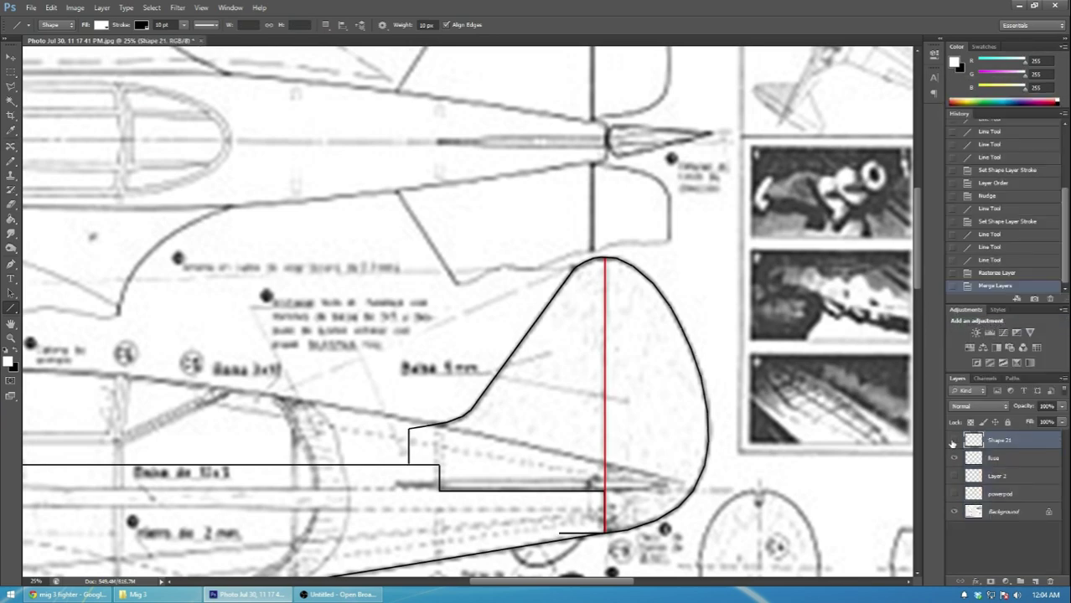
- Rename the merged vertical tail layer as vert
double_click(996, 440)
type("vert")
key("Return")
- Trace the horizontal tail's left leading edge and rounded tip with straight lines down to the hinge line
scroll(838, 417, "up", 1)
scroll(687, 449, "down", 1)
key("ctrl+minus")
key("ctrl+minus")
scroll(662, 469, "down", 9)
left_click_drag(593, 583, 661, 584)
scroll(622, 490, "up", 1)
key("ctrl+plus")
scroll(655, 418, "down", 8)
scroll(653, 416, "right", 3)
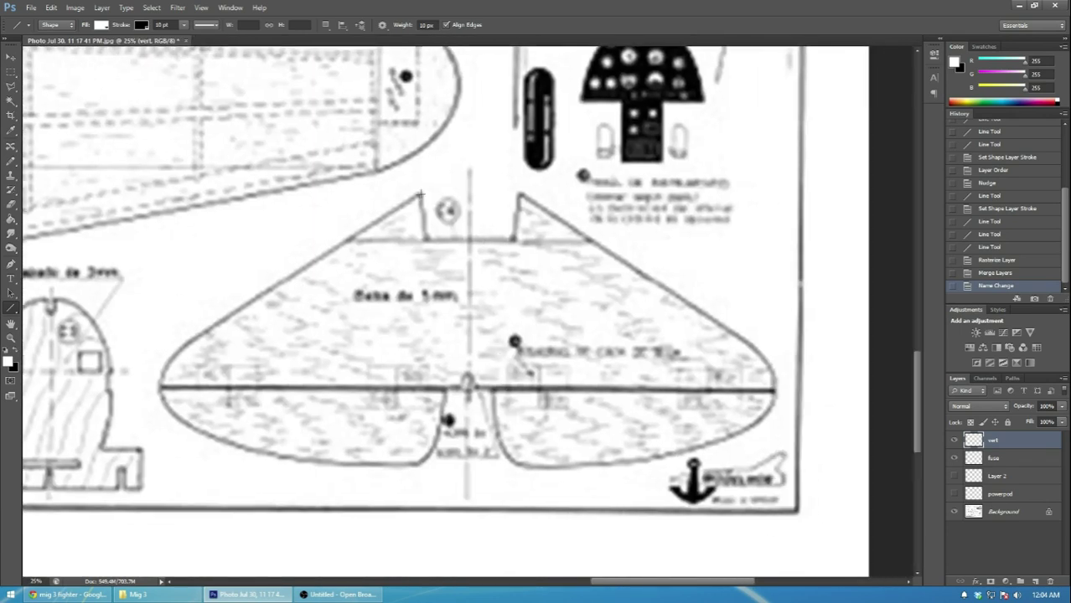
left_click_drag(420, 193, 171, 359)
left_click_drag(171, 358, 161, 374)
left_click_drag(162, 374, 160, 388)
- Trace the left elevator's curved trailing edge with short lines from the tip to its inner corner, removing the two misplaced lines
left_click_drag(160, 388, 163, 402)
left_click_drag(162, 402, 172, 414)
left_click_drag(173, 414, 193, 428)
left_click_drag(192, 428, 224, 441)
mouse_move(224, 441)
left_mouse_down()
mouse_move(419, 463)
mouse_move(436, 441)
left_mouse_up()
key("ctrl+plus")
key("ctrl+plus")
scroll(478, 332, "down", 4)
key("ctrl+plus")
key("Delete")
key("Delete")
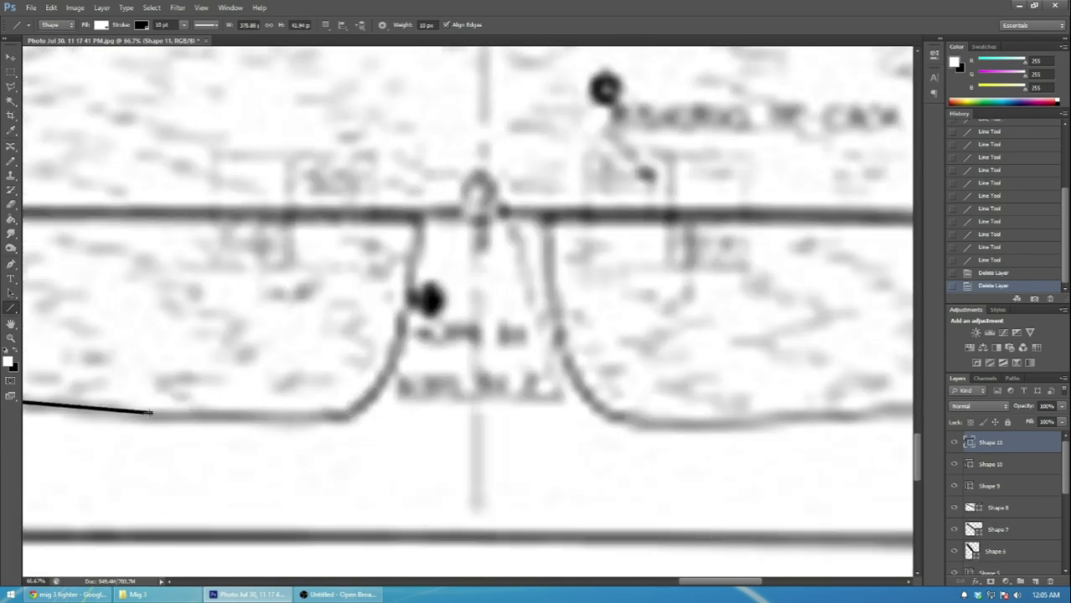
left_click_drag(149, 412, 328, 418)
left_click_drag(327, 418, 350, 412)
left_click_drag(350, 413, 366, 398)
left_click_drag(367, 398, 387, 353)
key("Delete")
key("Delete")
key("Delete")
- Trace the left elevator's rounded inner corner and inner edge up to the hinge, and continue the line across the centre gap
left_click_drag(329, 417, 363, 405)
left_click_drag(363, 405, 376, 390)
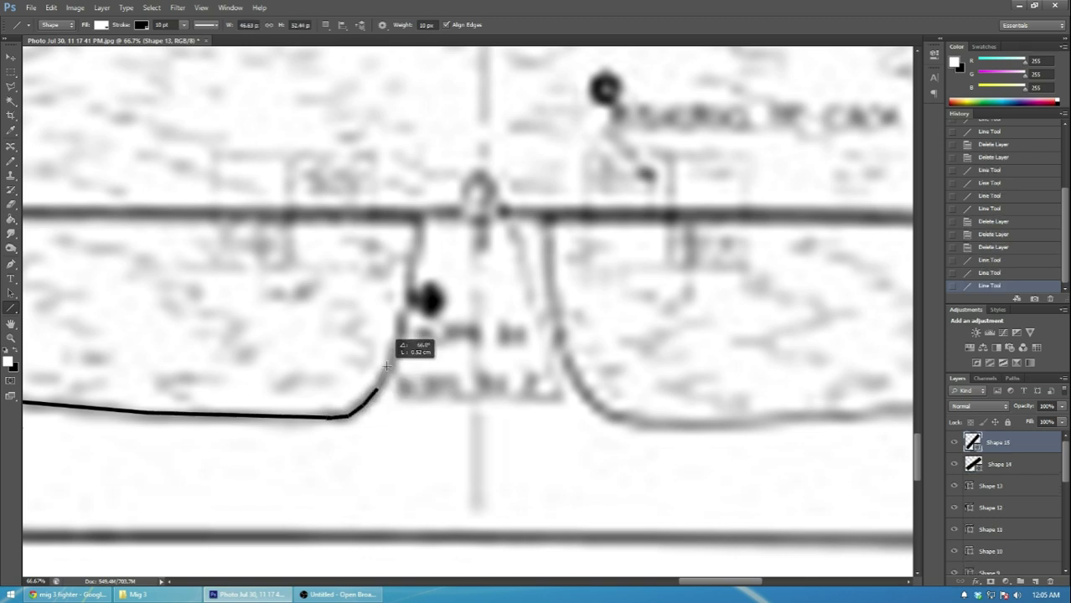
left_click_drag(386, 366, 391, 359)
left_click_drag(391, 359, 424, 210)
left_click_drag(425, 210, 545, 211)
- Draw a horizontal line about 396 px long from the leading edge's inner end across the horizontal tail's centreline
key("ctrl+minus")
key("ctrl+minus")
key("ctrl+minus")
key("ctrl+minus")
scroll(519, 231, "up", 2)
key("ctrl+plus")
key("ctrl+plus")
scroll(419, 240, "up", 4)
left_click_drag(420, 241, 494, 241)
- Draw a red hinge line about 2088 px long from the left tip to the elevator's inner edge and move its layer beneath Shape 4
scroll(436, 268, "down", 3)
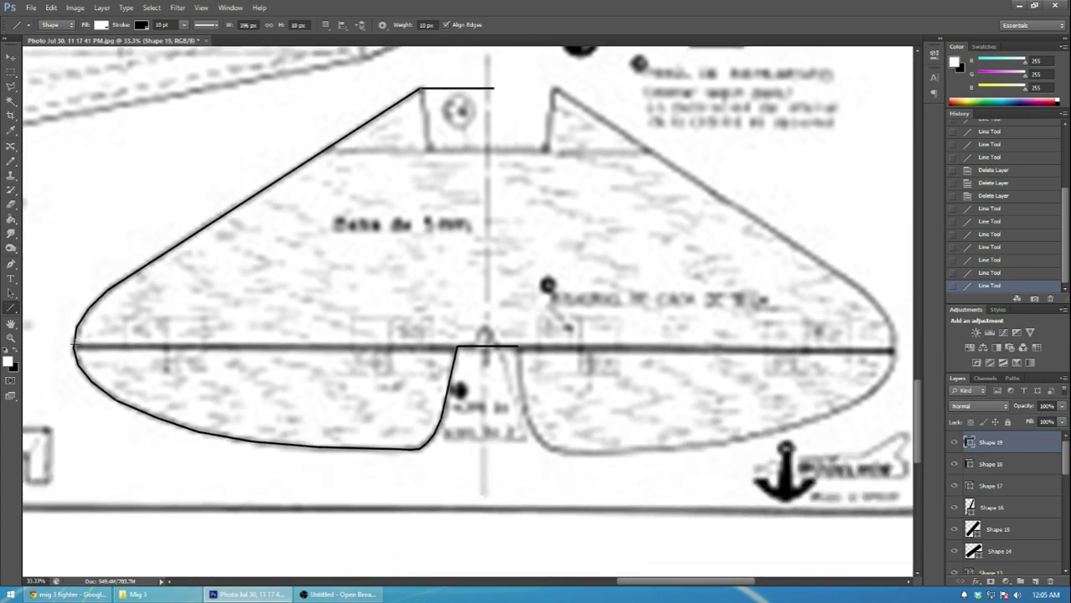
left_click_drag(73, 346, 460, 346)
left_click_drag(992, 445, 1008, 558)
left_click(142, 25)
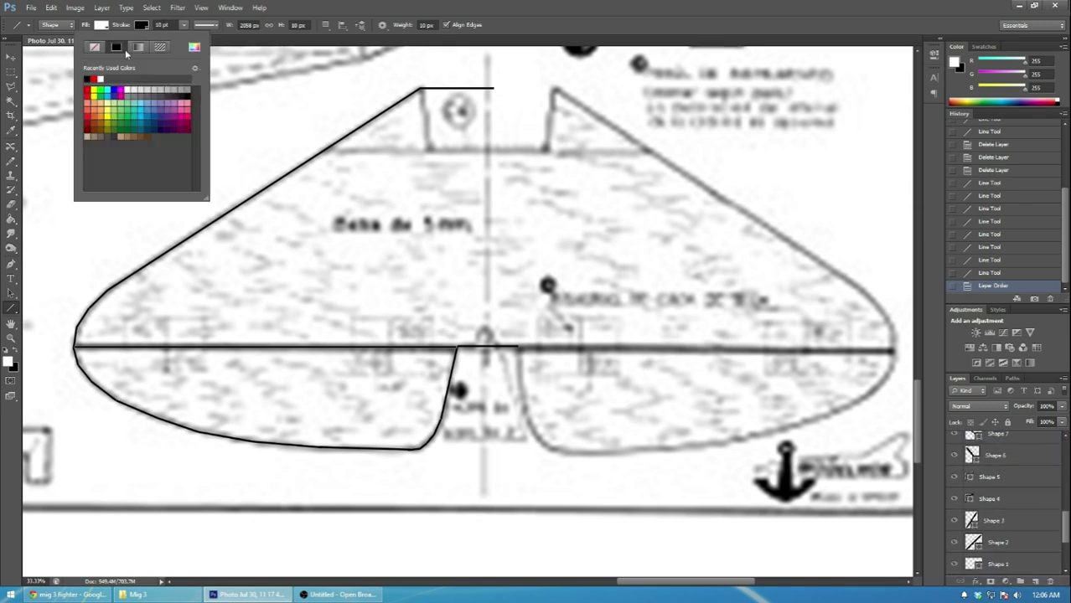
left_click(93, 77)
left_click(215, 112)
left_click(12, 72)
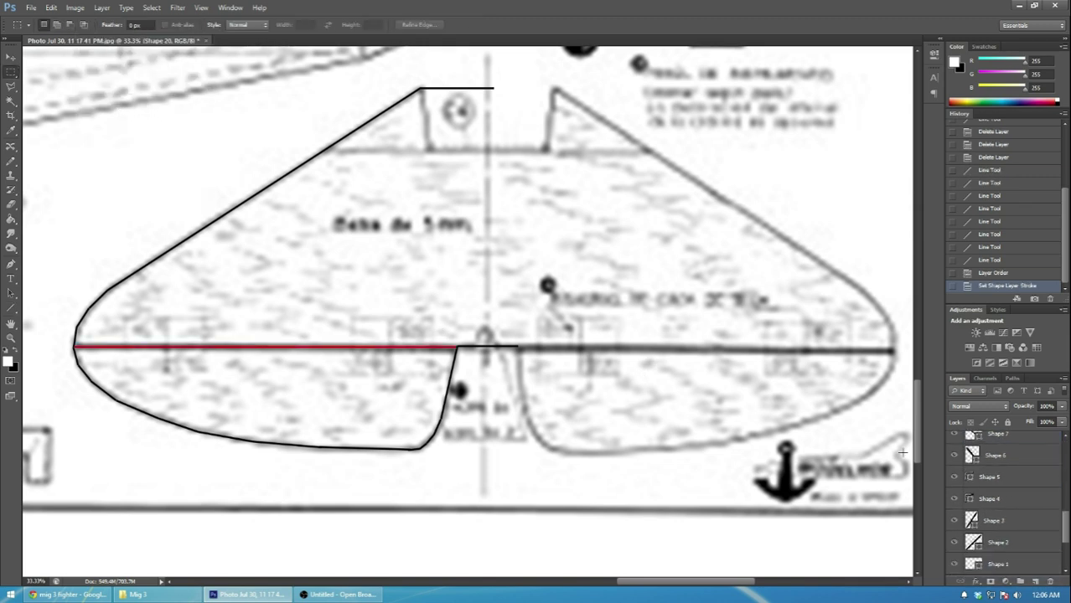
scroll(990, 456, "up", 4)
left_click_drag(989, 457, 995, 542)
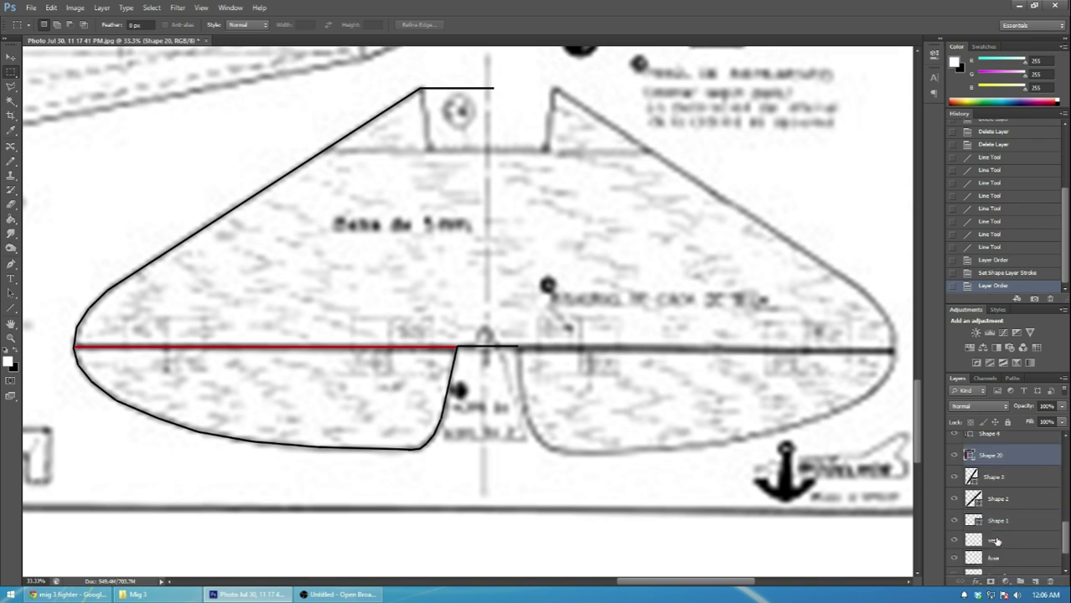
- Rasterize all the horizontal tail's shape layers and merge them into one layer
scroll(995, 536, "up", 6)
left_click(988, 441, "shift")
right_click(987, 442)
left_click(1006, 151)
right_click(989, 448)
left_click(984, 378)
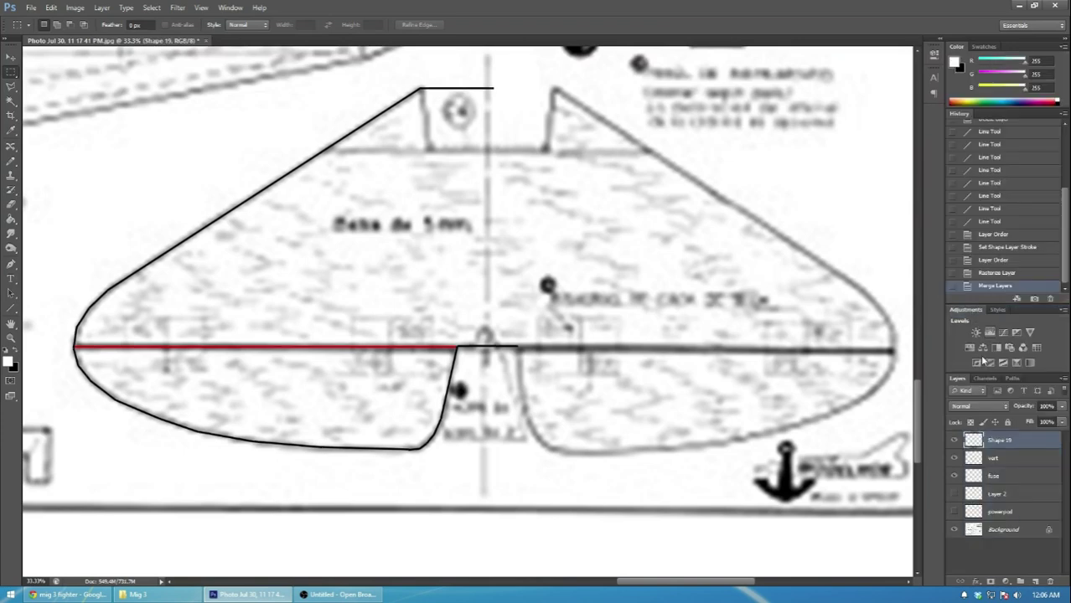
left_click(30, 7)
left_click(38, 16)
key("Return")
key("ctrl+v")
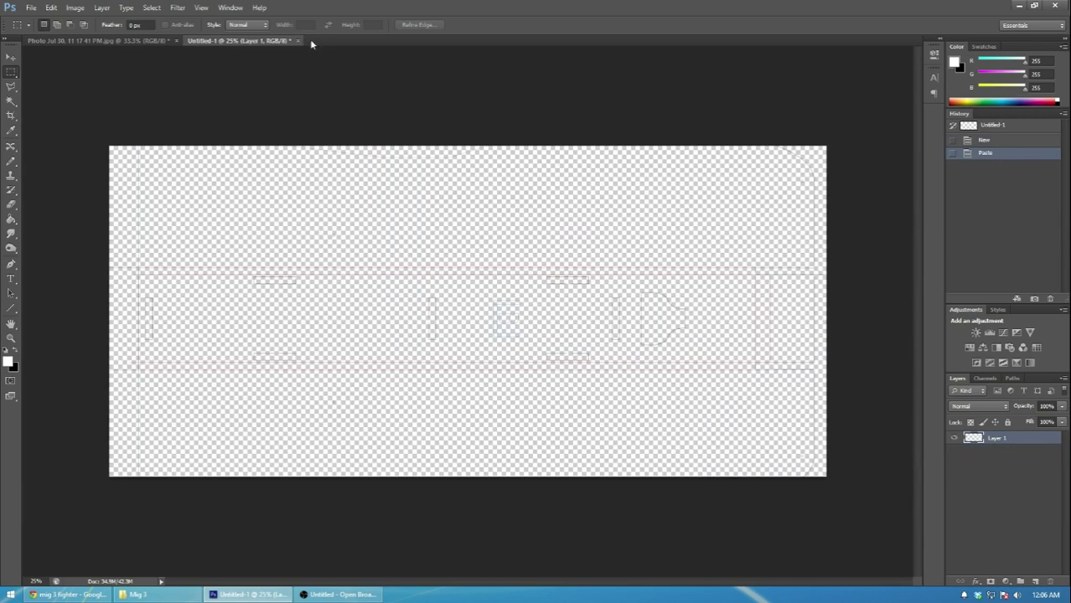
left_click(298, 40)
left_click(539, 226)
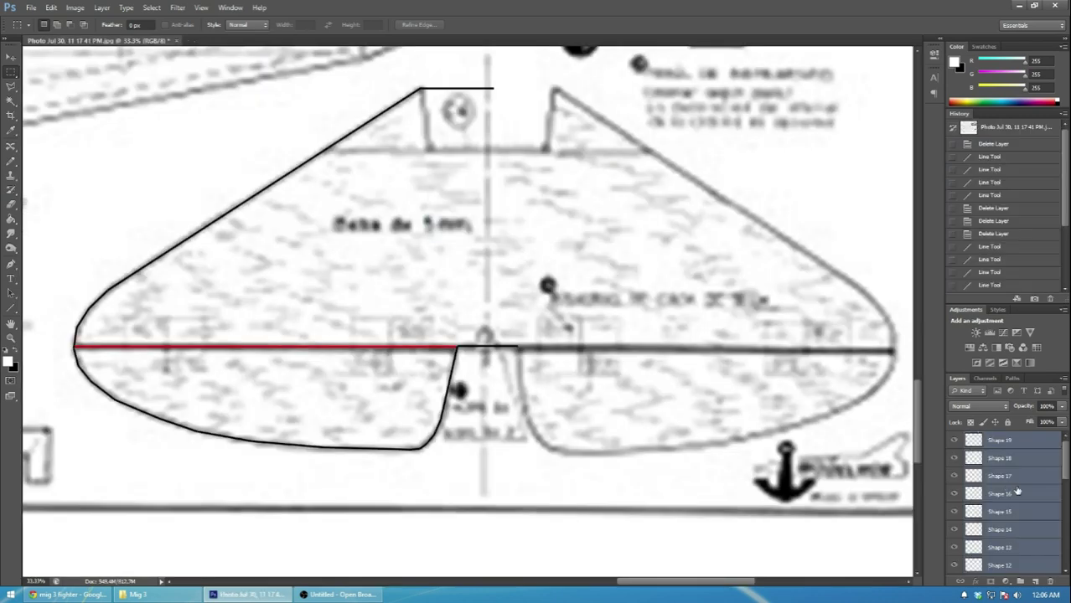
- Merge the selected rasterized layers of the horizontal tail into a single layer again
right_click(1016, 491)
left_click(982, 409)
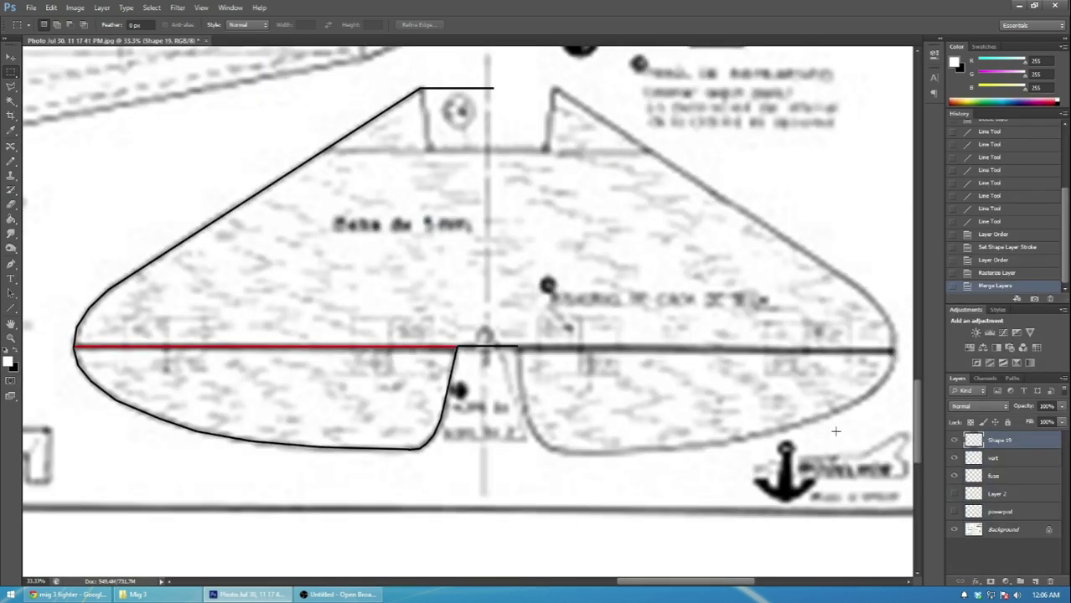
key("ctrl+a")
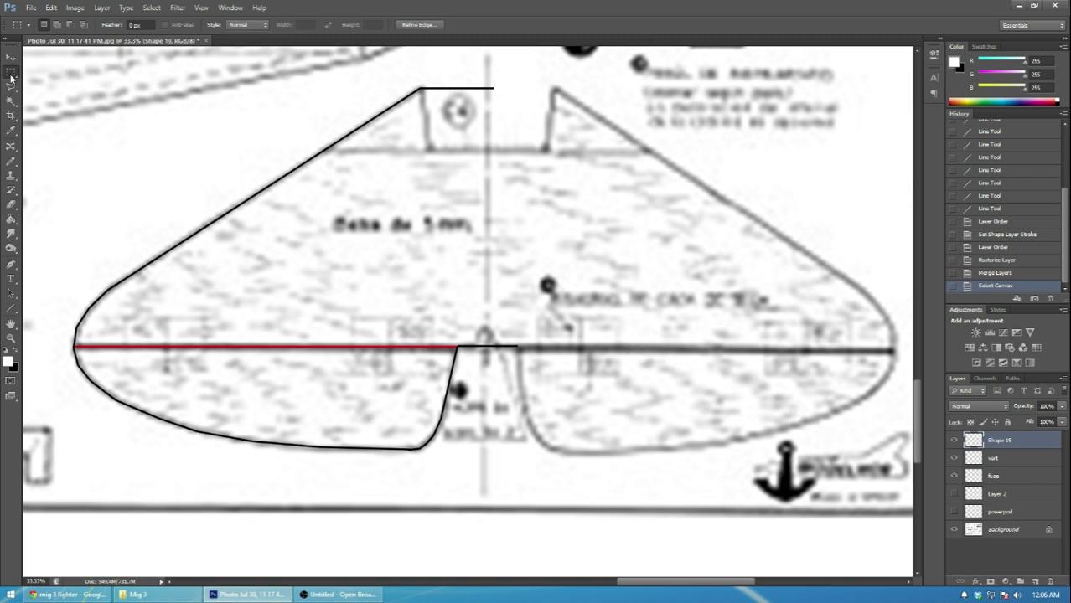
left_click_drag(92, 72, 263, 234)
key("ctrl+d")
scroll(167, 193, "up", 1)
left_click_drag(62, 79, 218, 229)
- Copy the traced half of the horizontal tail and paste it into a new transparent document of 2396 × 1955 px
mouse_move(32, 60)
left_mouse_down()
mouse_move(441, 413)
mouse_move(635, 539)
left_mouse_up()
key("ctrl+c")
left_click(31, 8)
left_click(39, 20)
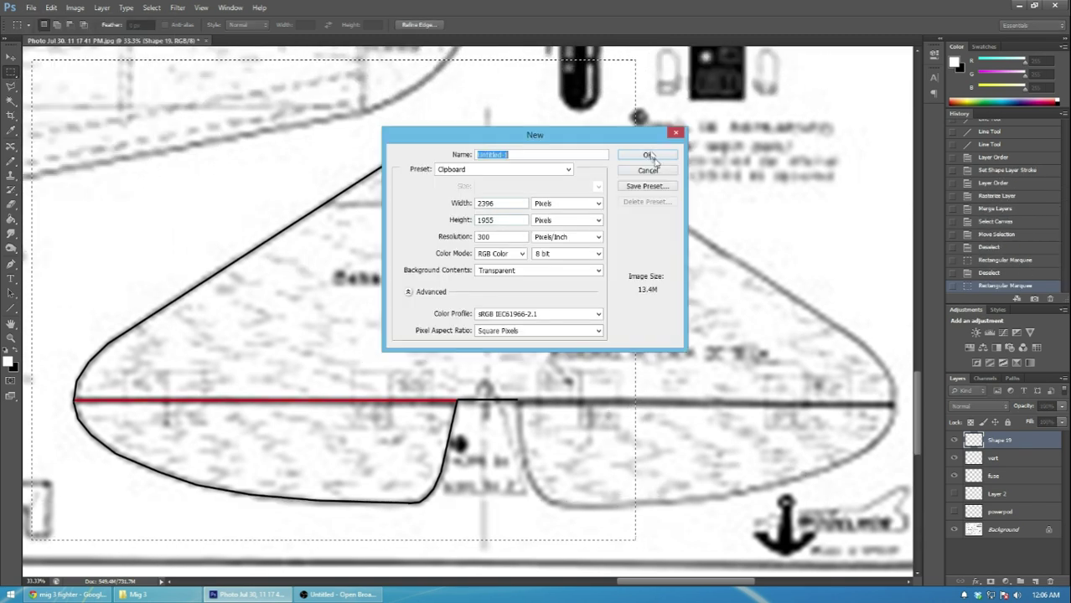
left_click(648, 158)
key("ctrl+v")
- Flip the new document's canvas horizontally and copy the entire mirrored half outline
left_click(75, 7)
mouse_move(103, 115)
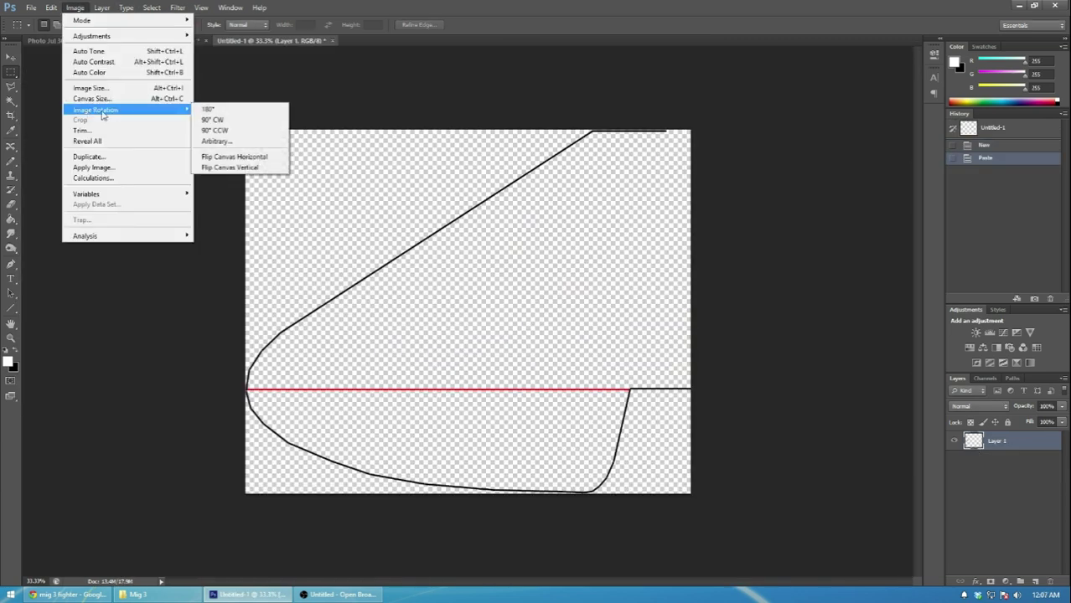
left_click(252, 158)
left_click_drag(215, 103, 751, 557)
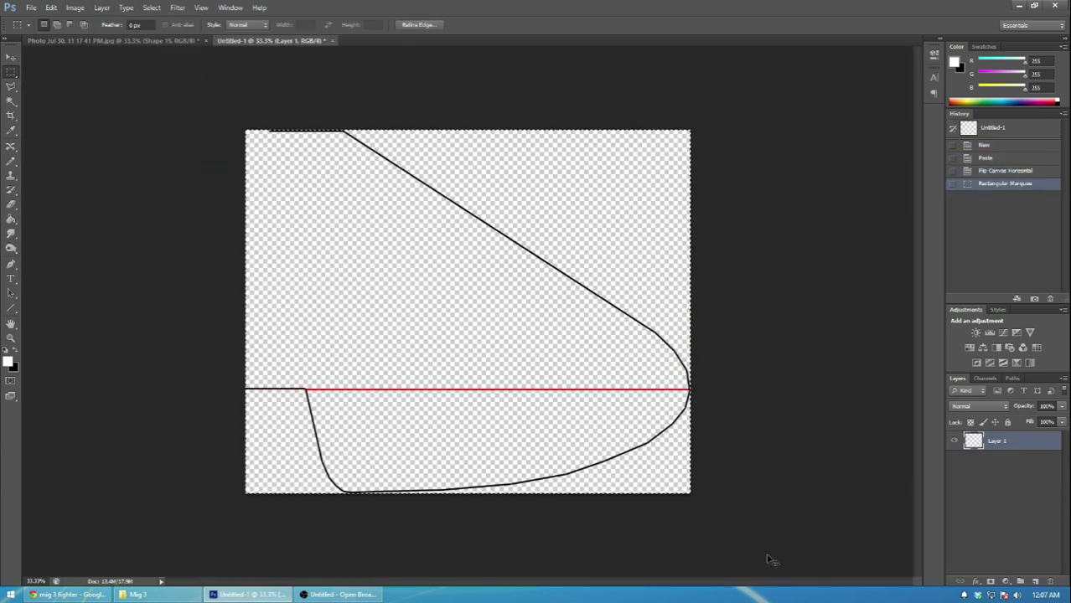
key("ctrl+d")
- Paste the mirrored half into the plan document and move it over the right half of the horizontal tail
left_click(122, 42)
key("ctrl+v")
key("v")
left_click_drag(520, 369, 662, 347)
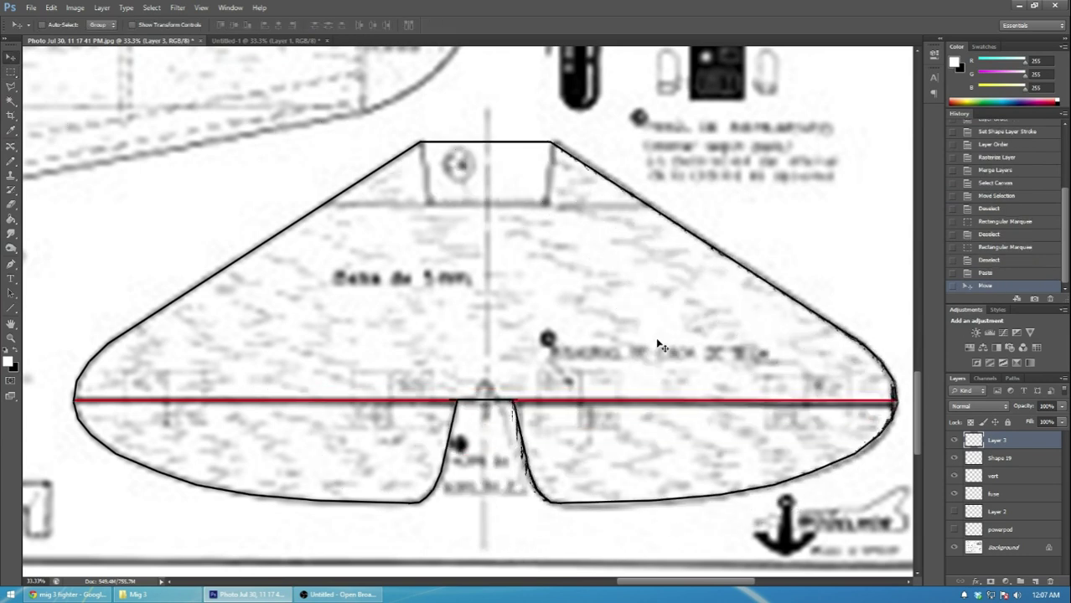
- Nudge the mirrored half sideways until it lines up with the plan's right leading edge and the centre lines
key("Right")
key("Right")
key("Right")
key("Right")
key("Right")
key("Right")
key("Left")
key("Left")
key("Left")
key("Right")
key("Right")
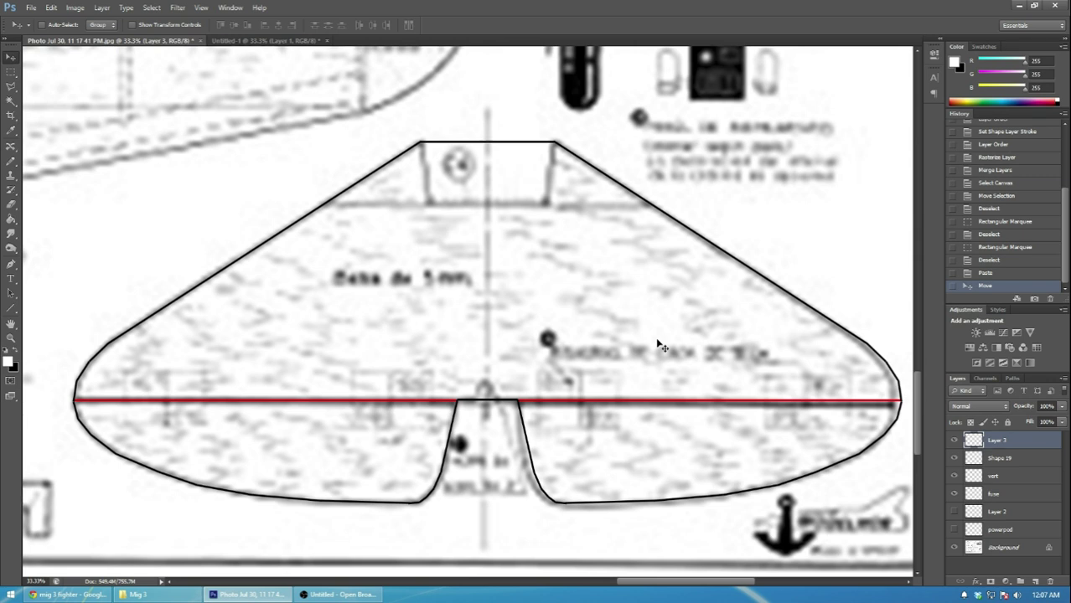
- Merge the two horizontal tail halves into one layer and check its outline by toggling the layer's visibility
left_click(1013, 462, "shift")
right_click(1013, 463)
left_click(1007, 324)
left_click(954, 442)
left_click(954, 441)
- Rename the merged horizontal tail layer as hor
double_click(1009, 444)
left_click(1026, 172)
key("Escape")
double_click(997, 440)
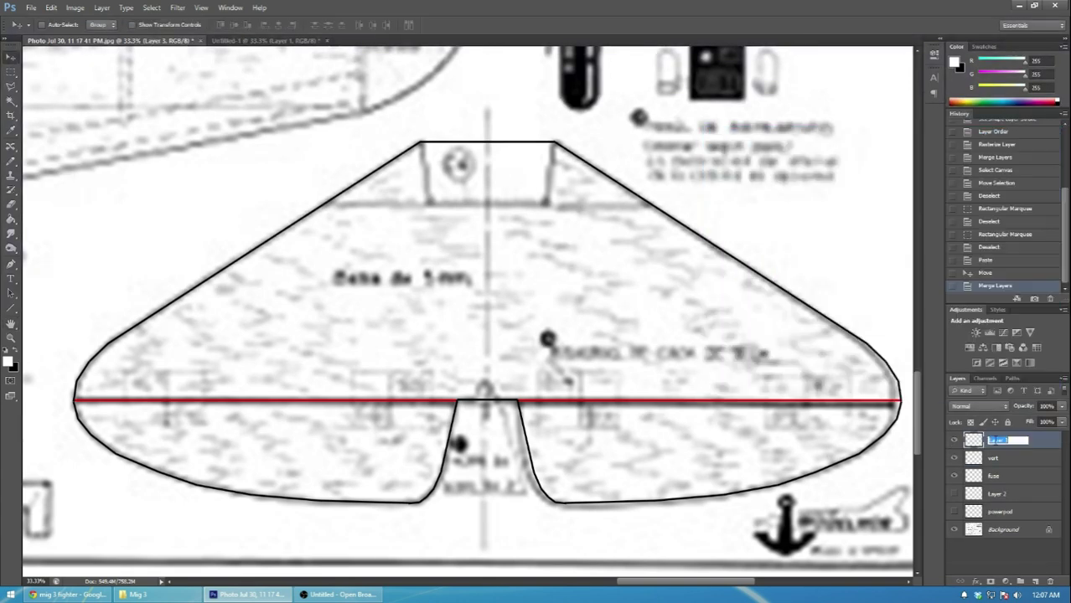
type("hor")
key("Return")
- Move the horizontal tail outline away from its drawing and rotate it 90° counterclockwise so its leading edge faces the nose
key("ctrl+minus")
key("ctrl+minus")
key("ctrl+minus")
scroll(656, 502, "up", 5)
scroll(547, 485, "up", 8)
mouse_move(647, 581)
left_mouse_down()
mouse_move(540, 579)
mouse_move(661, 580)
left_mouse_up()
scroll(406, 513, "up", 3)
scroll(408, 500, "down", 5)
scroll(676, 560, "down", 8)
left_click_drag(644, 503, 355, 183)
key("ctrl+t")
left_click_drag(478, 314, 517, 79)
key("Return")
- Place the rotated horizontal tail over the fuselage's rear end in the side view, with its hinge beside the vertical tail's hinge
scroll(333, 293, "up", 3)
scroll(333, 294, "up", 2)
left_click_drag(358, 353, 381, 170)
left_click_drag(393, 229, 375, 360)
key("ctrl+plus")
key("ctrl+plus")
scroll(429, 350, "down", 2)
left_click_drag(572, 583, 522, 583)
left_click(466, 359)
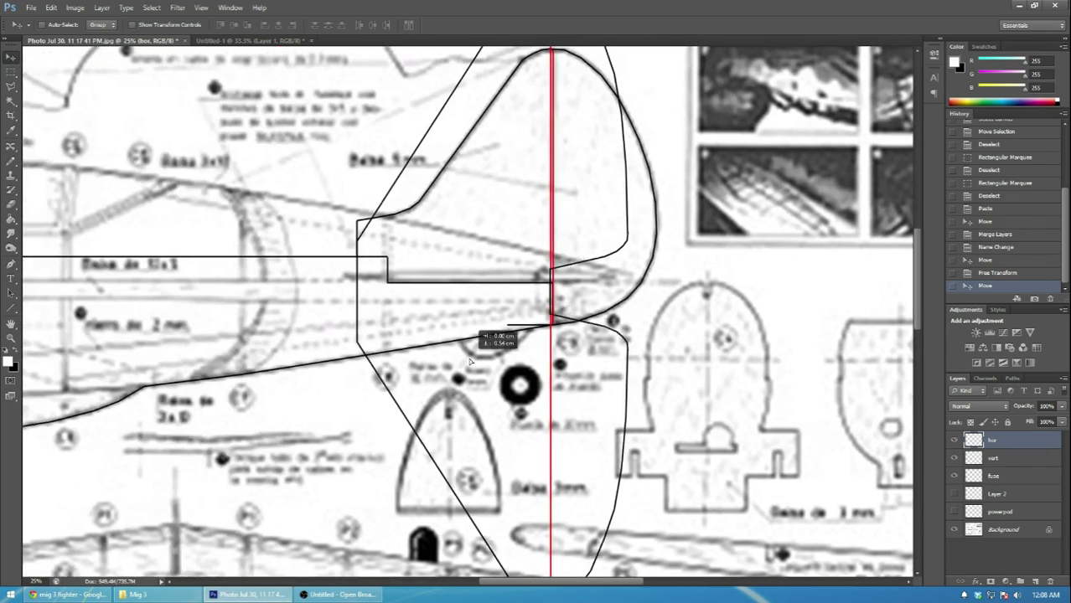
- Nudge the horizontal tail forward and up so its hinge lies slightly ahead of the vertical tail's hinge
key("shift+Down")
key("shift+Down")
key("shift+Down")
key("shift+Down")
key("shift+Down")
key("shift+Left")
key("shift+Left")
key("shift+Left")
key("shift+Left")
key("shift+Left")
key("shift+Left")
key("shift+Left")
key("shift+Up")
key("shift+Up")
key("shift+Up")
key("shift+Up")
key("shift+Up")
key("shift+Up")
key("shift+Up")
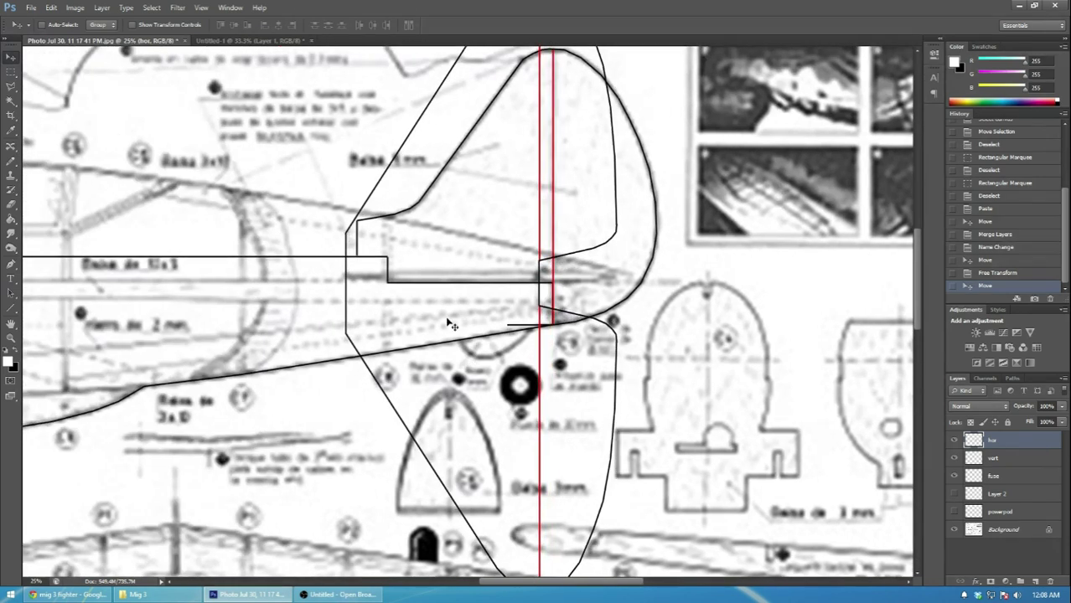
- Erase the stepped part of the fuselage outline below the fin's front end on the fuse layer
left_click(1016, 475)
key("m")
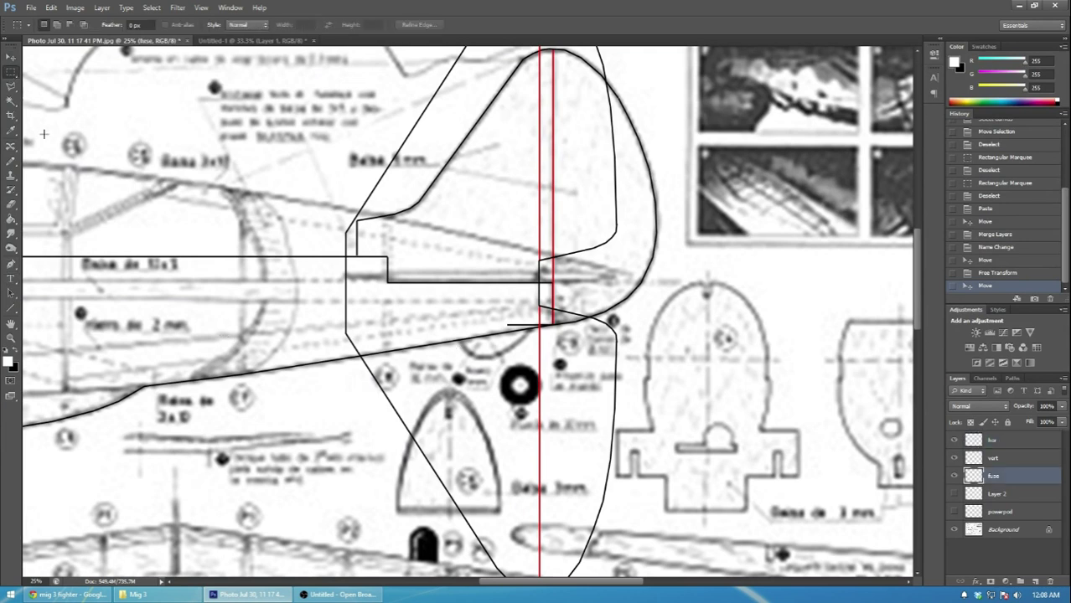
left_click_drag(323, 243, 406, 299)
key("Delete")
key("ctrl+d")
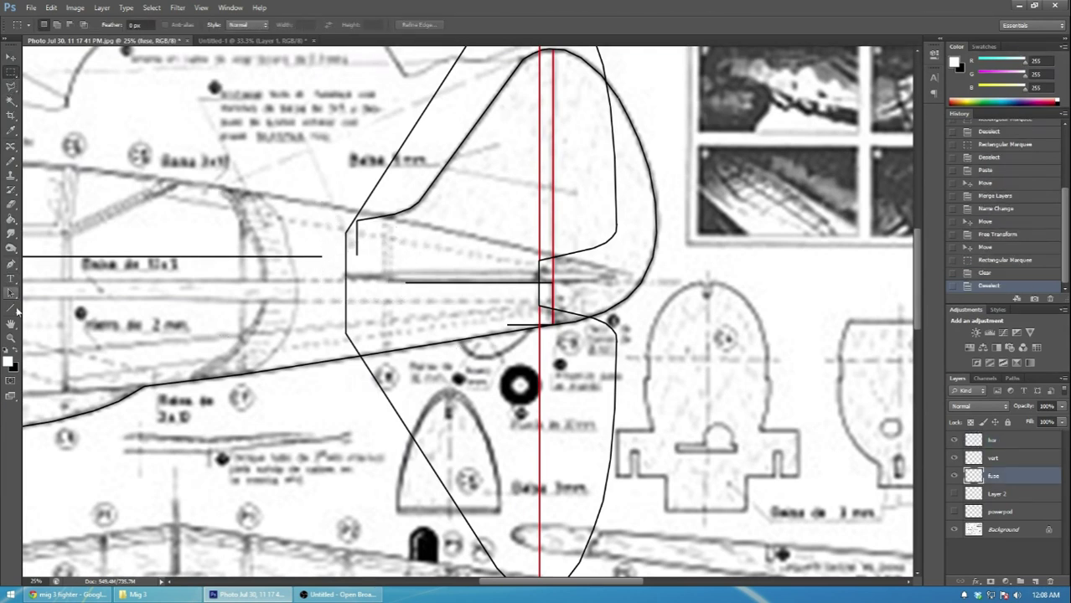
- Draw a straight closing line across the inner ends of the two elevator halves, just behind the vertical tail's hinge
left_click(11, 308)
key("ctrl+plus")
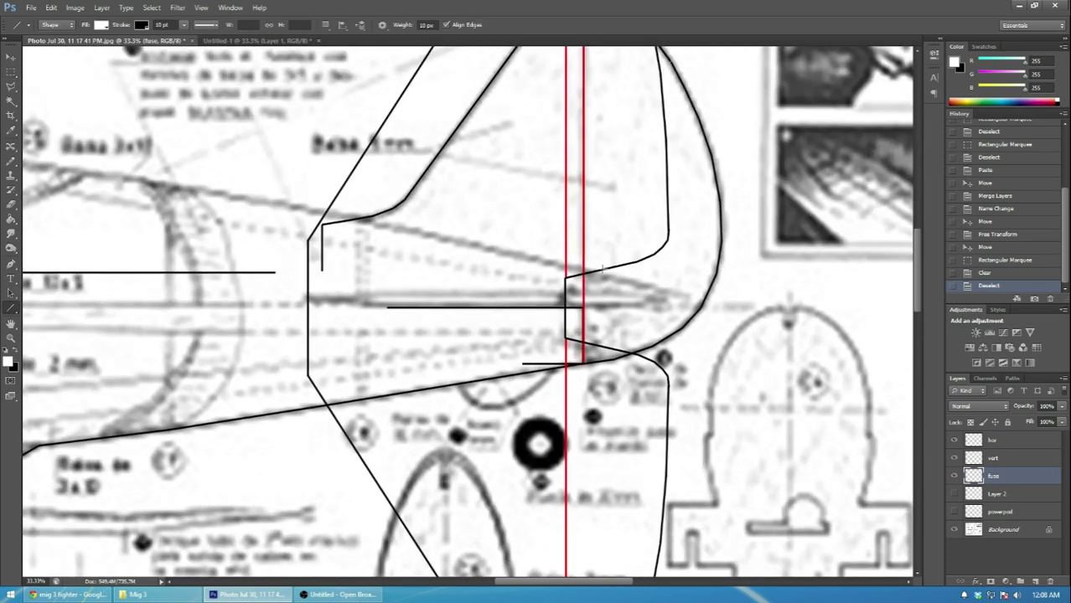
left_click_drag(601, 270, 601, 348)
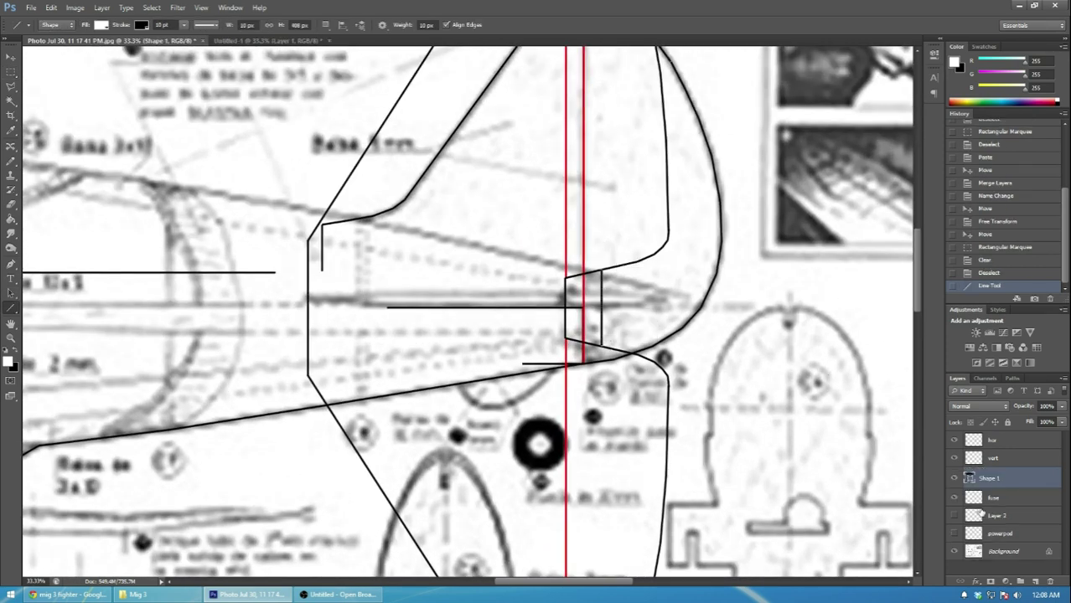
- Erase the old notch outline and the hinge section in front of the new closing line on the hor layer
left_click(6, 73)
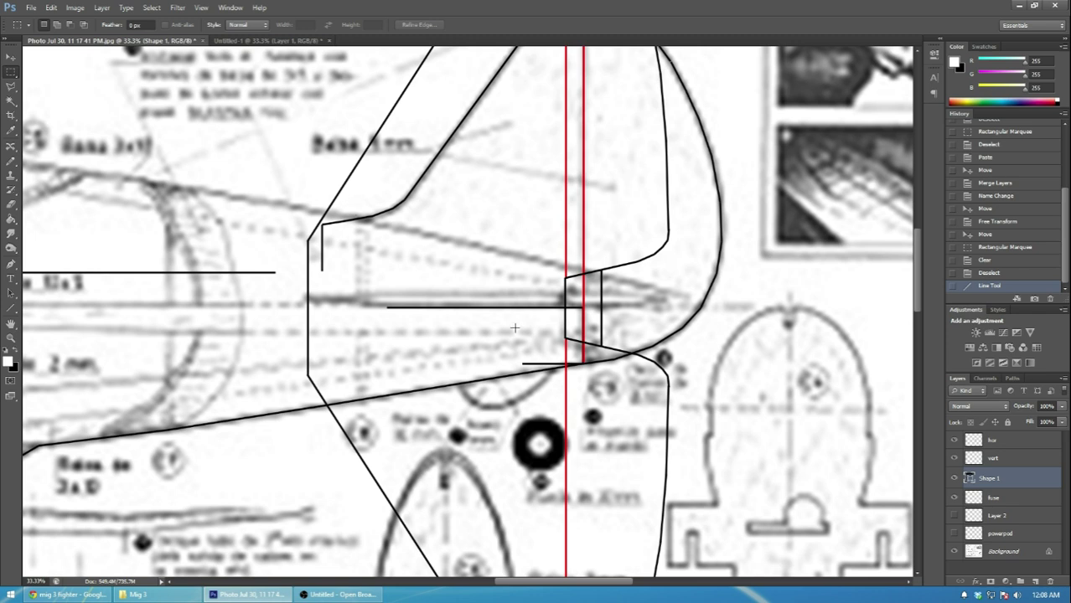
left_click_drag(556, 263, 600, 362)
left_click(1014, 440)
key("Delete")
key("ctrl+d")
mouse_move(538, 149)
left_mouse_down()
mouse_move(598, 242)
mouse_move(576, 335)
left_mouse_up()
key("ctrl+v")
left_click(11, 57)
key("ctrl+alt+z")
key("ctrl+alt+z")
key("ctrl+alt+z")
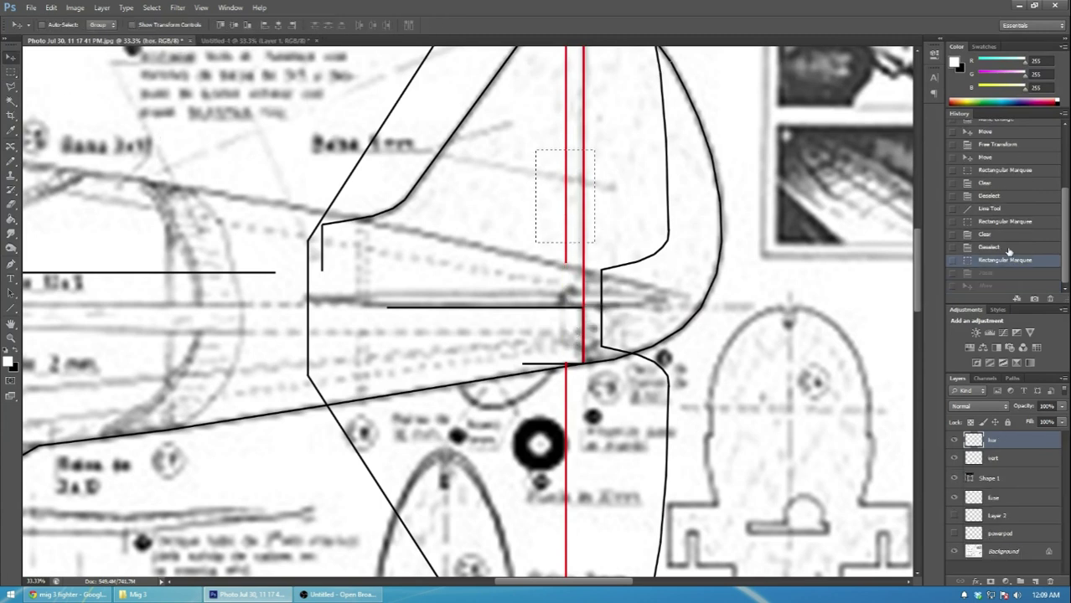
- Copy a section of the horizontal tail's red hinge line and place the copy across the erased gap
left_click(12, 74)
scroll(492, 152, "up", 1)
left_click_drag(538, 68, 593, 238)
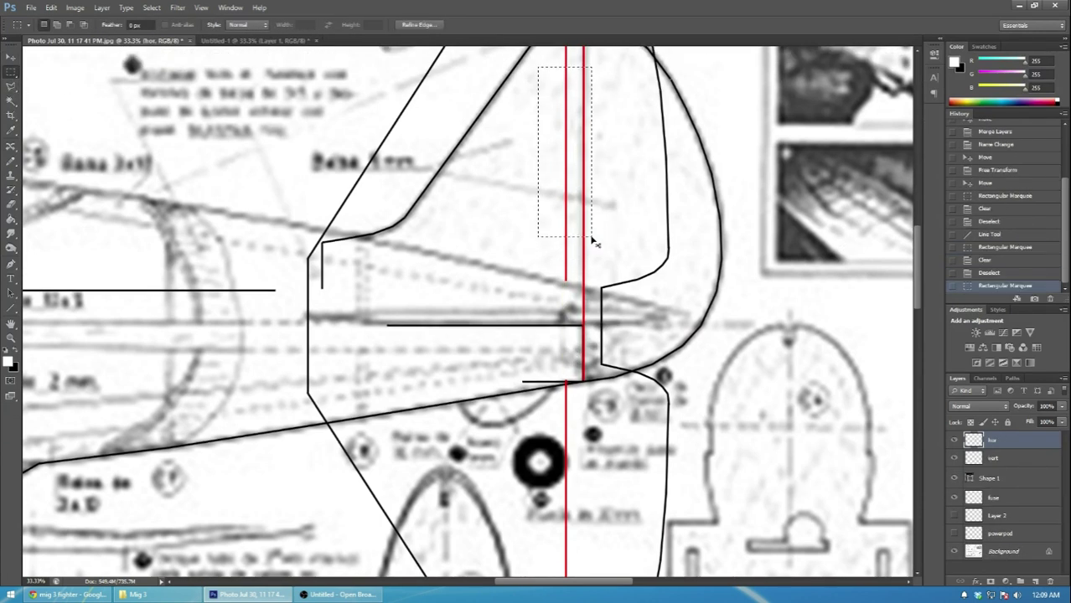
key("ctrl+c")
key("ctrl+v")
left_click(11, 56)
left_click_drag(546, 164, 549, 339)
- Nudge the copied hinge section forward until it lines up with the rest of the horizontal tail's hinge line
key("ctrl+plus")
key("ctrl+plus")
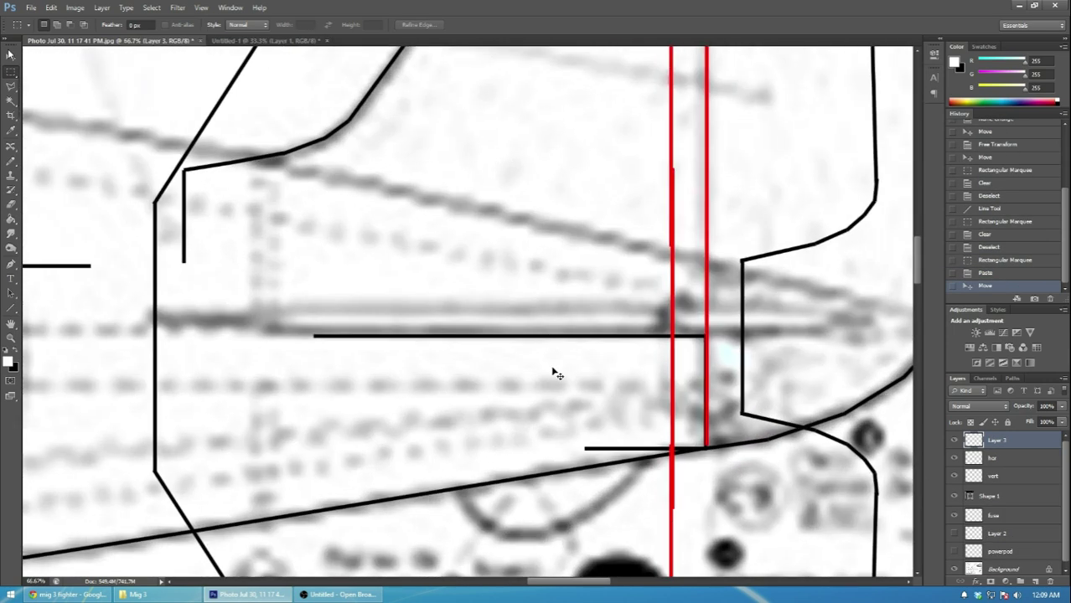
key("ctrl+Left")
key("ctrl+Left")
key("ctrl+Left")
key("v")
- Merge the copied hinge section and the new closing line with the horizontal tail layer and name the result hor
key("ctrl+minus")
left_click(997, 497)
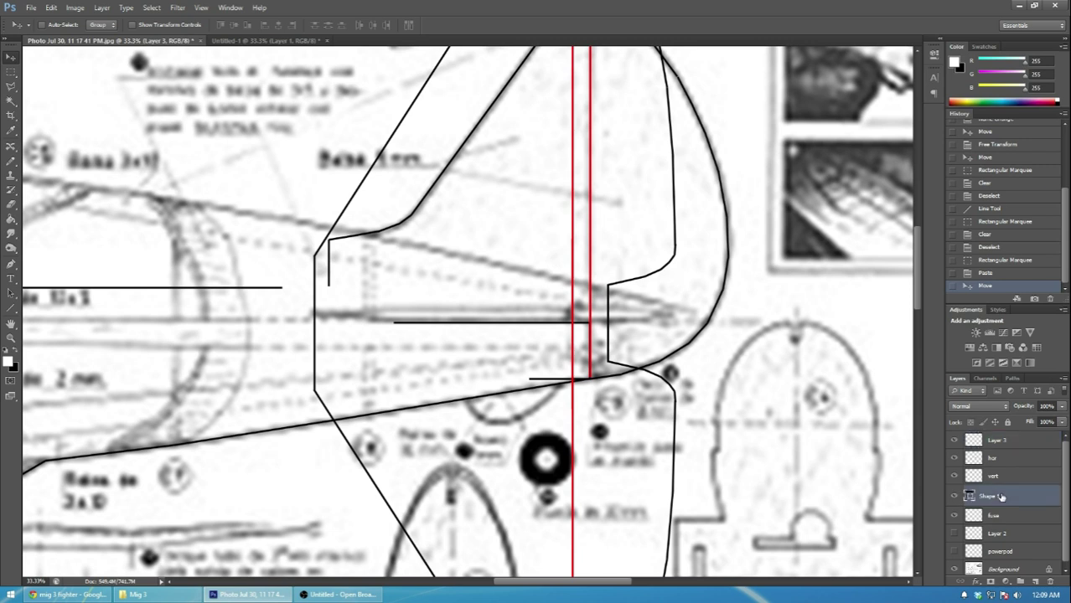
right_click(993, 467)
left_click(993, 328)
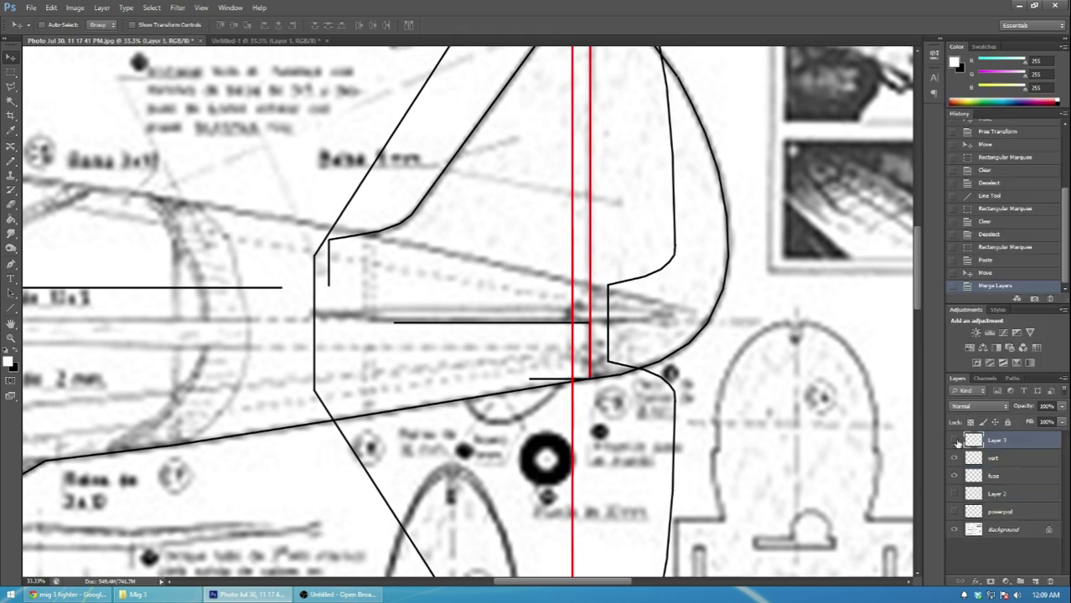
type("hor")
key("Return")
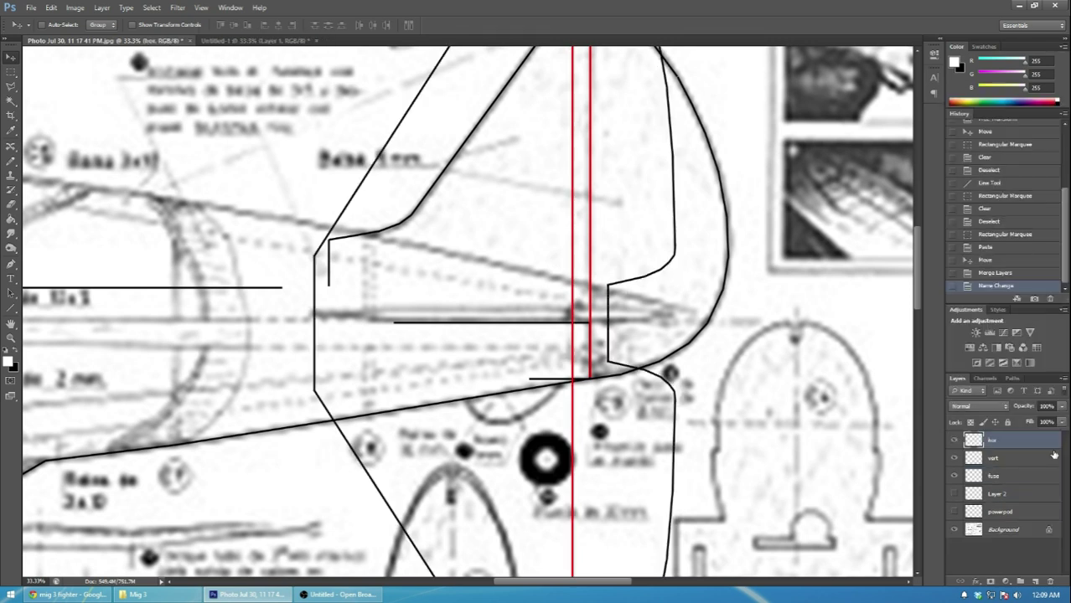
- Nudge the horizontal tail outline slightly upward over the fuselage's rear end
scroll(844, 451, "up", 1)
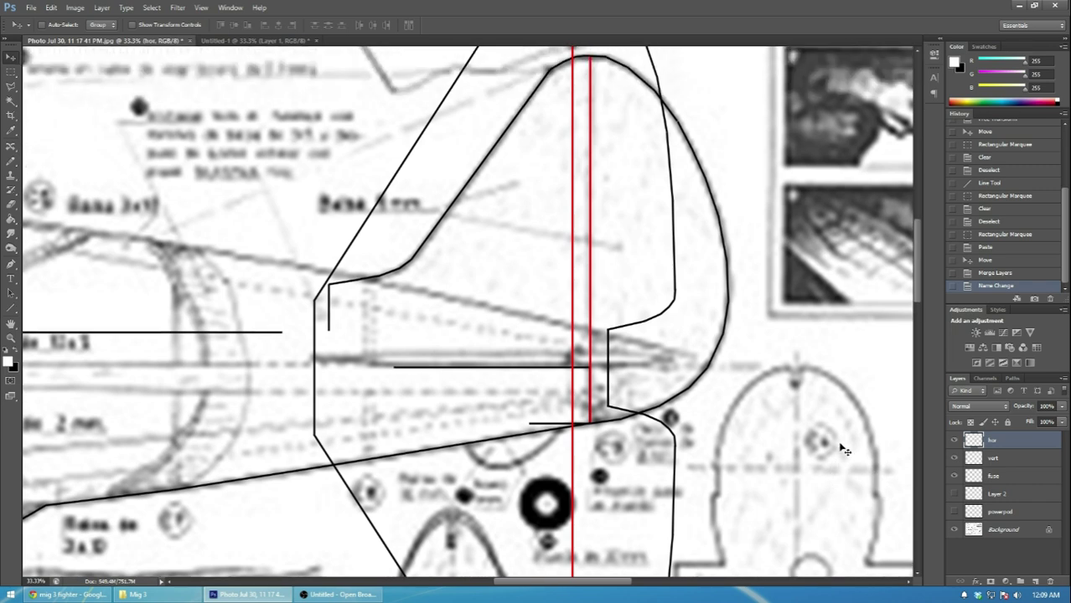
key("ctrl+plus")
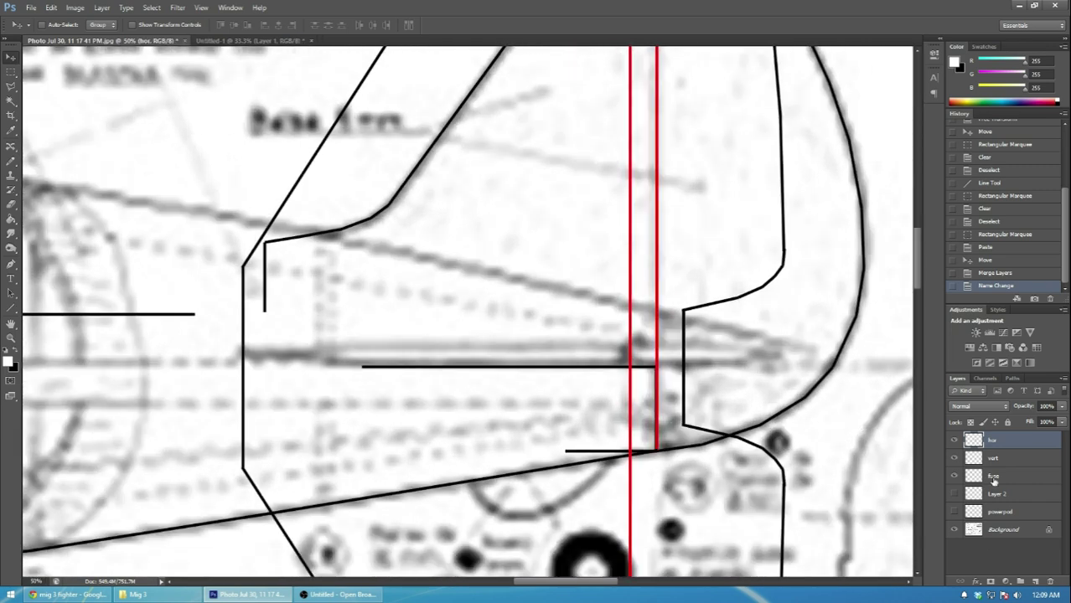
left_click(955, 475)
left_click(956, 475)
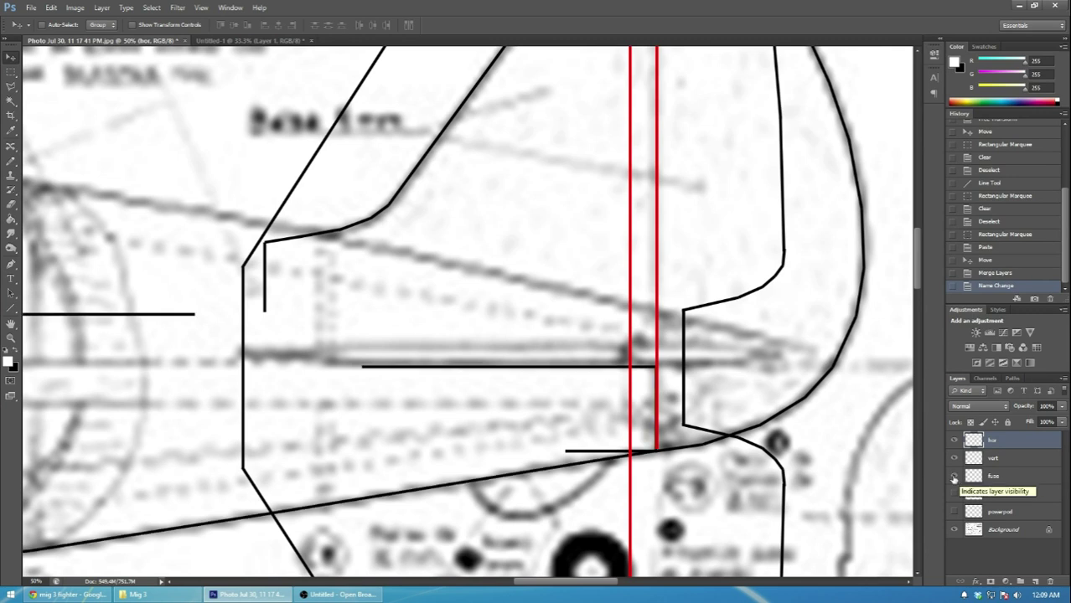
left_click(13, 309)
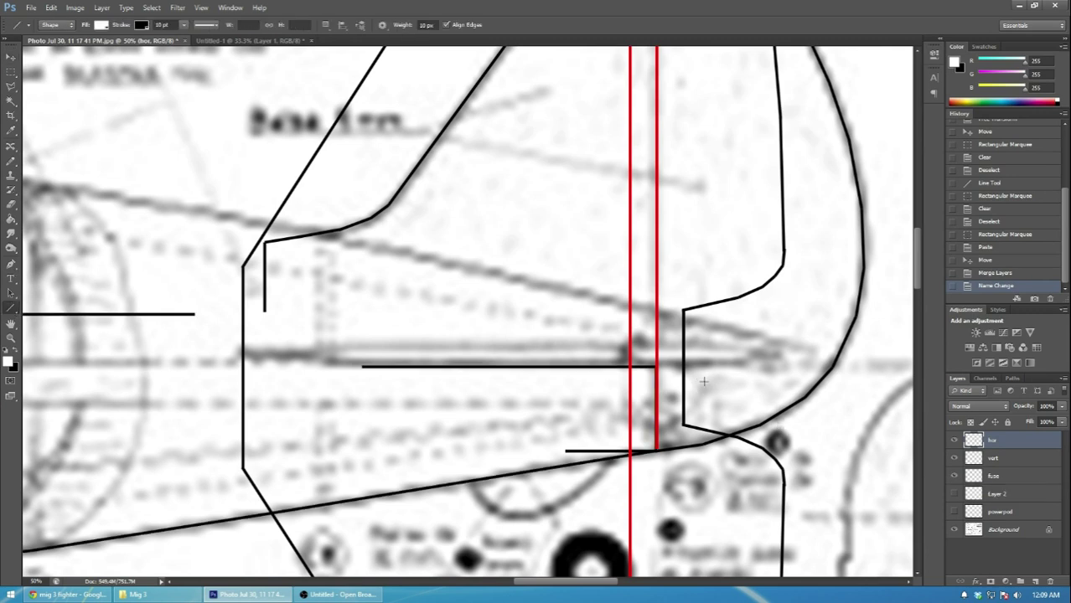
left_click(11, 56)
key("Up")
key("Up")
key("Up")
key("Up")
key("Up")
key("Up")
key("Up")
key("Up")
key("Up")
key("Up")
key("Up")
key("Up")
key("Up")
key("Up")
key("Up")
key("Up")
key("Up")
key("Up")
key("Up")
key("Up")
key("Up")
key("Up")
key("Up")
key("Up")
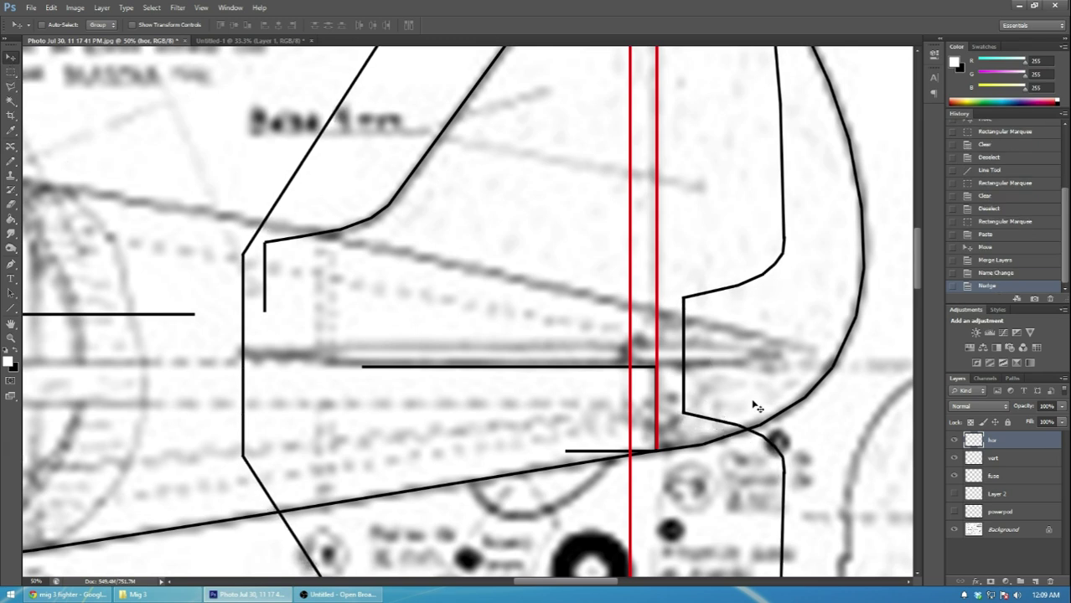
- Hide the hor and vert layers so only the fuselage outline remains over the plan
left_click(13, 309)
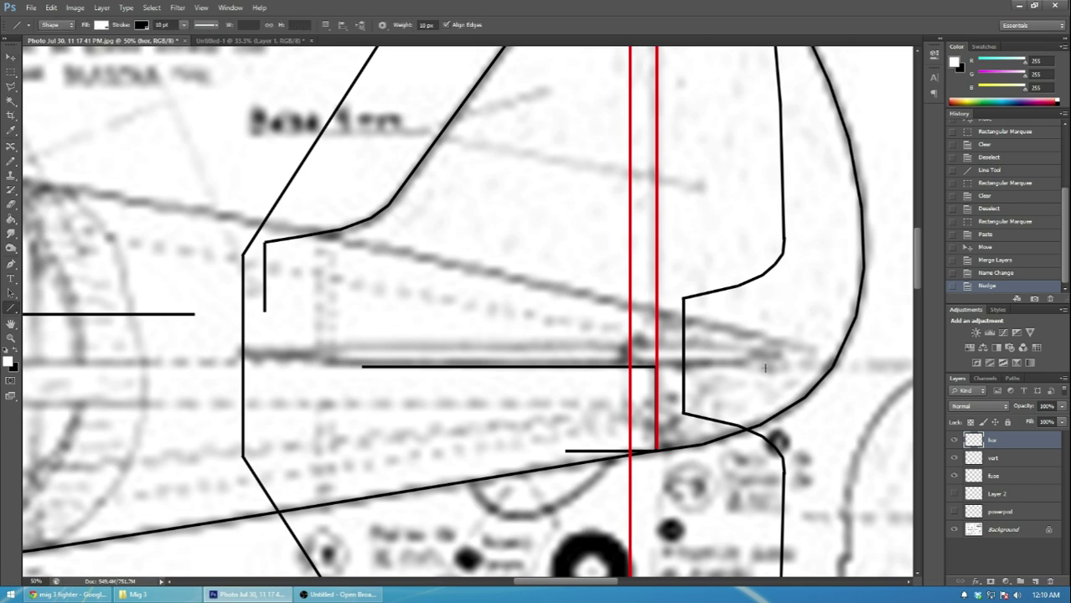
key("ctrl+minus")
key("ctrl+minus")
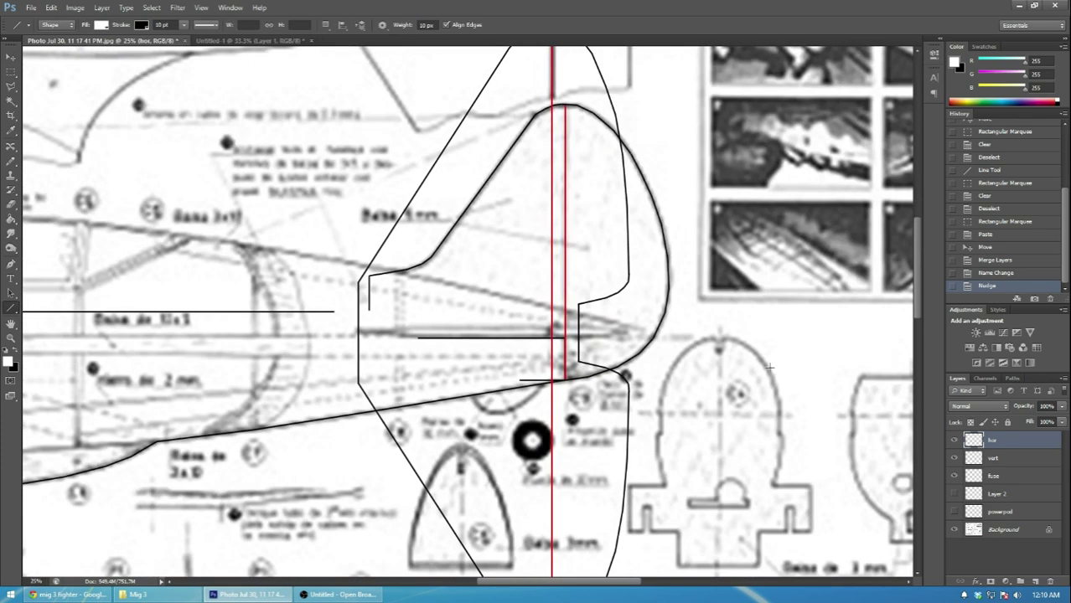
left_click(953, 439)
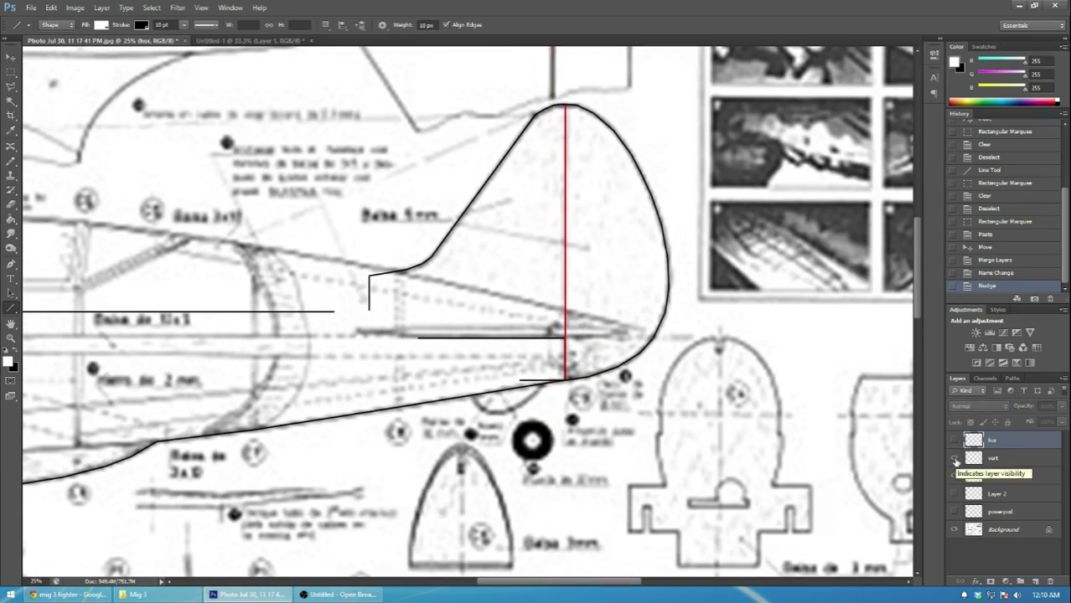
left_click(954, 458)
scroll(170, 327, "down", 2)
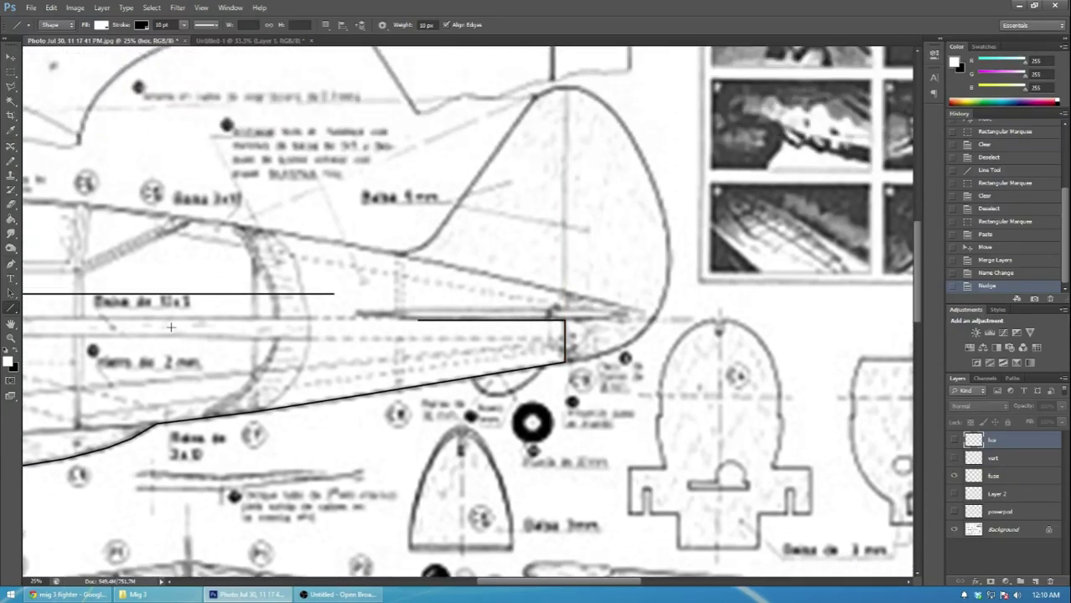
- Draw a line extending the fuselage's tailplane seat forward to the front end of the stabilizer in the side view
scroll(171, 327, "up", 1)
key("ctrl+plus")
key("ctrl+plus")
scroll(227, 277, "down", 1)
left_click_drag(518, 580, 470, 580)
scroll(642, 468, "up", 1)
scroll(573, 416, "right", 3)
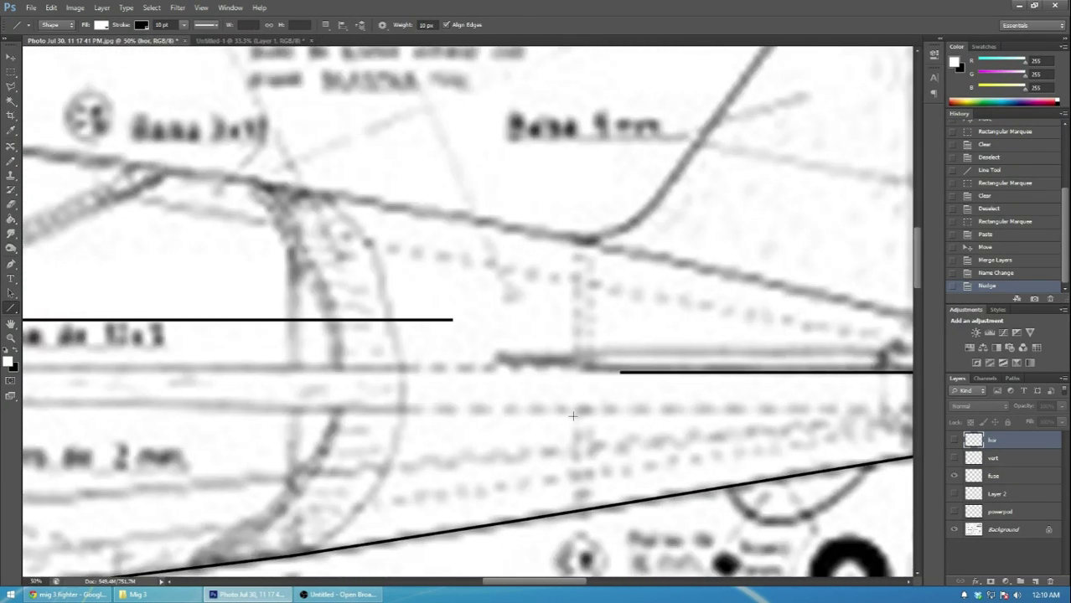
left_click_drag(622, 373, 495, 370)
key("v")
key("Up")
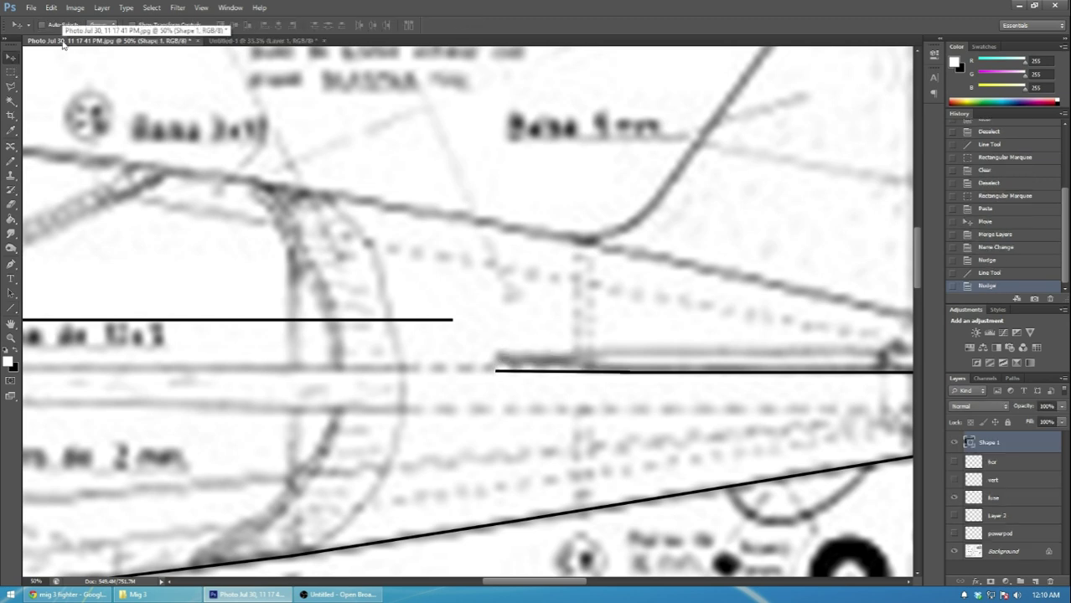
- Draw a vertical step at the seat line's front end and extend the fuselage's upper line back to meet it
key("ctrl+plus")
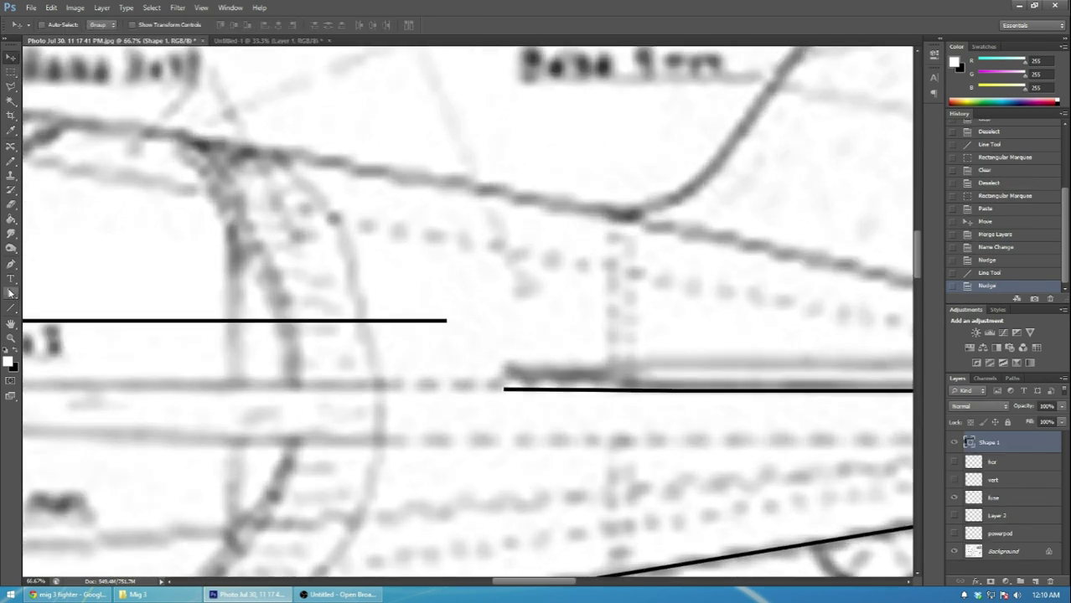
key("u")
mouse_move(503, 388)
left_mouse_down()
mouse_move(506, 318)
mouse_move(488, 322)
mouse_move(503, 321)
left_mouse_up()
left_click(13, 57)
key("Up")
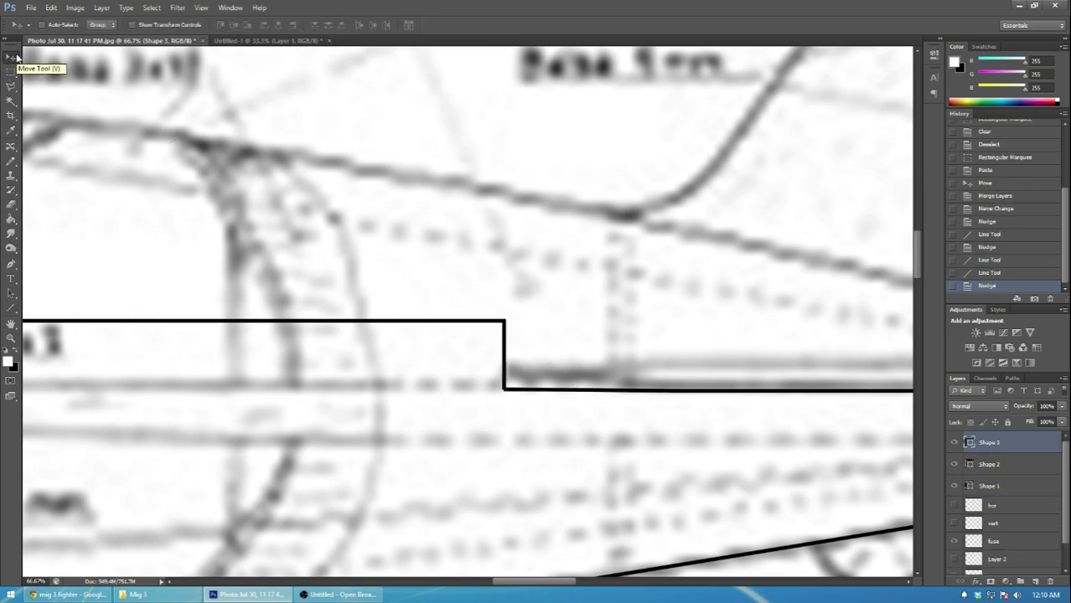
- Merge the three new line shapes with the fuselage outline layer and name the merged layer fuse
left_click(998, 488)
left_click(998, 447, "shift")
left_click(1008, 545, "ctrl")
right_click(1007, 547)
left_click(991, 408)
double_click(994, 440)
type("line")
key("Return")
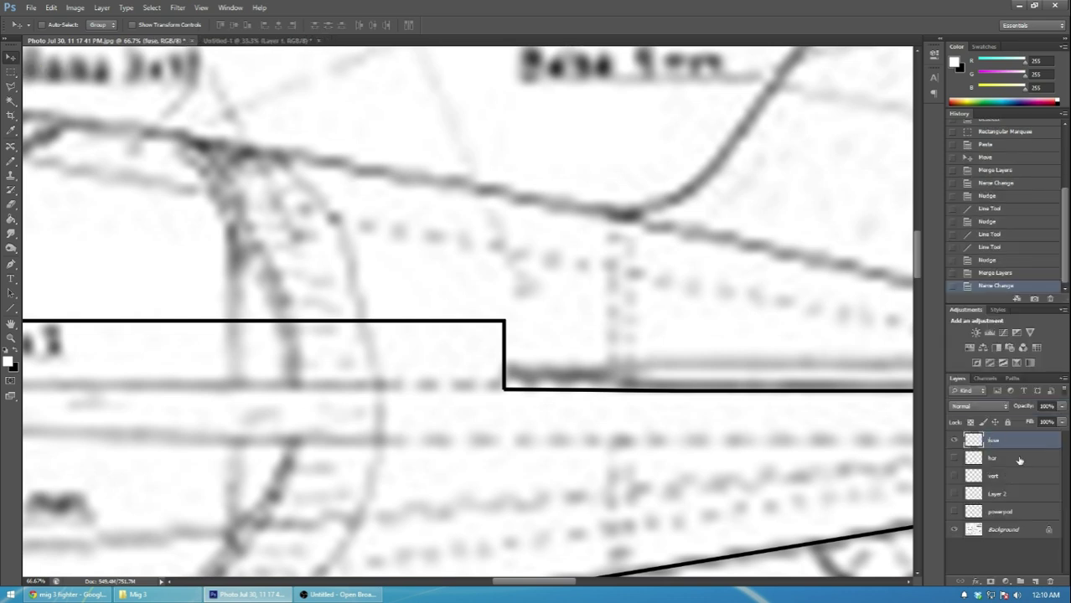
- Show the powerpod layer and shift its outline slightly so it centres on the centreline of the fuselage's top view
scroll(621, 446, "down", 4)
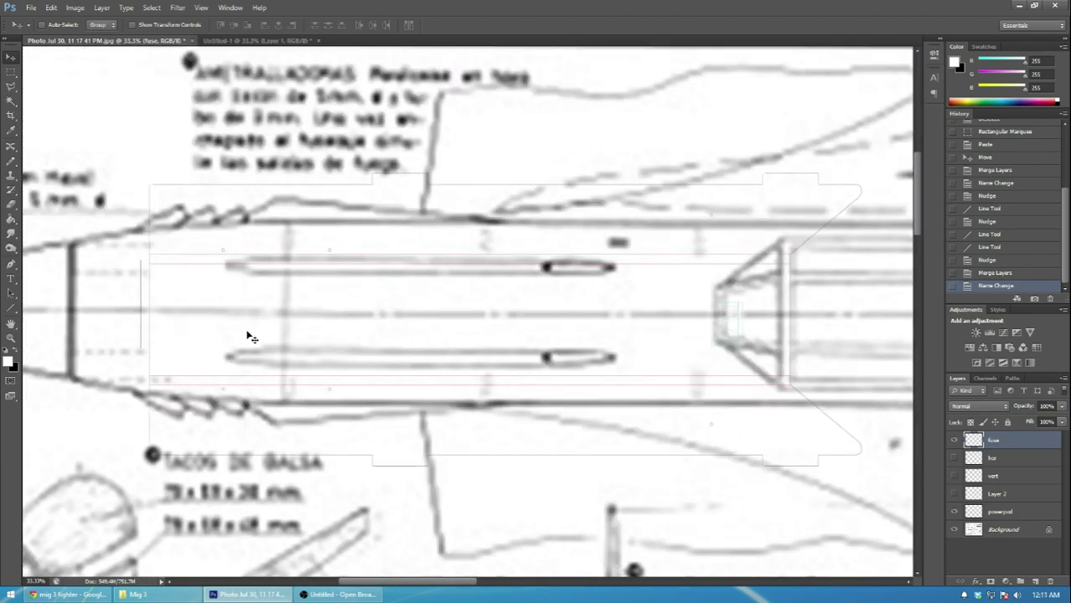
scroll(388, 483, "left", 3)
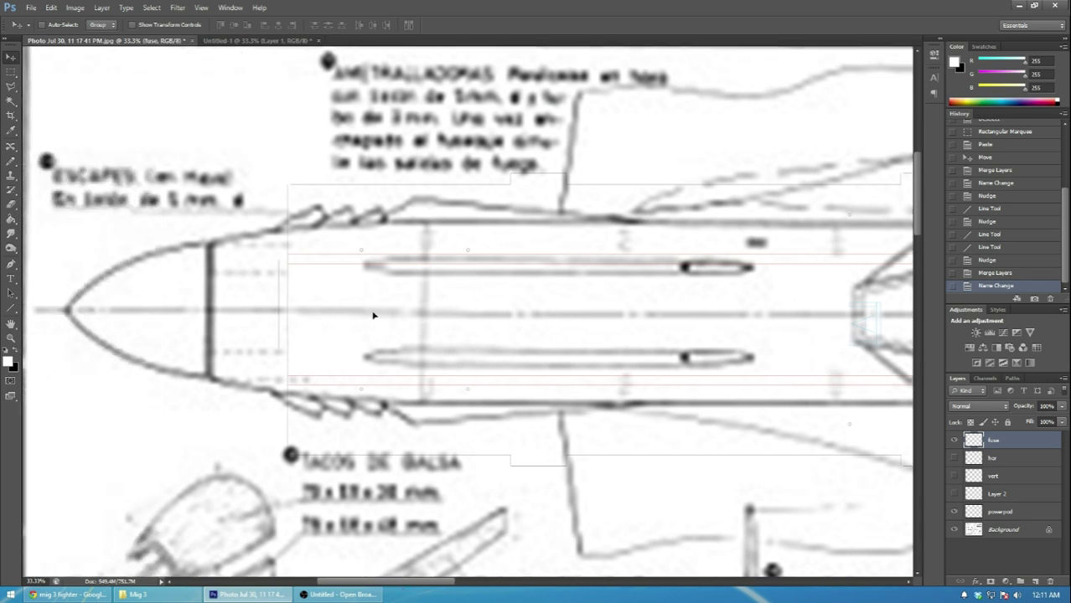
left_click(366, 313)
left_click(1002, 277)
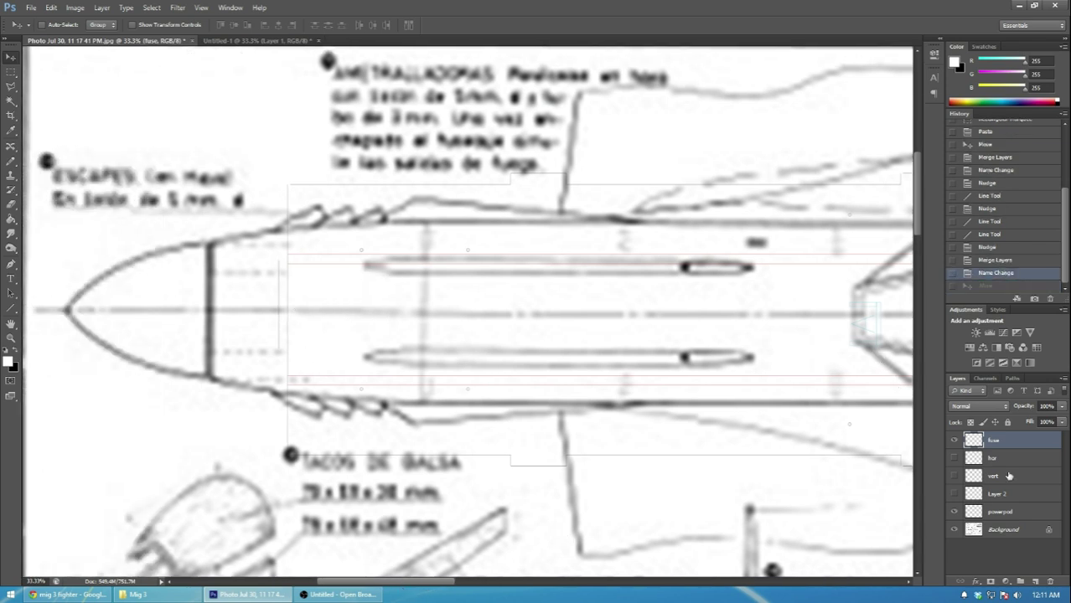
left_click(1006, 511)
left_click_drag(545, 314, 540, 311)
- Draw two parallel 5013 px horizontal lines from the power pod's front edge rearward, one on each side of the top view's centreline
left_click(11, 308)
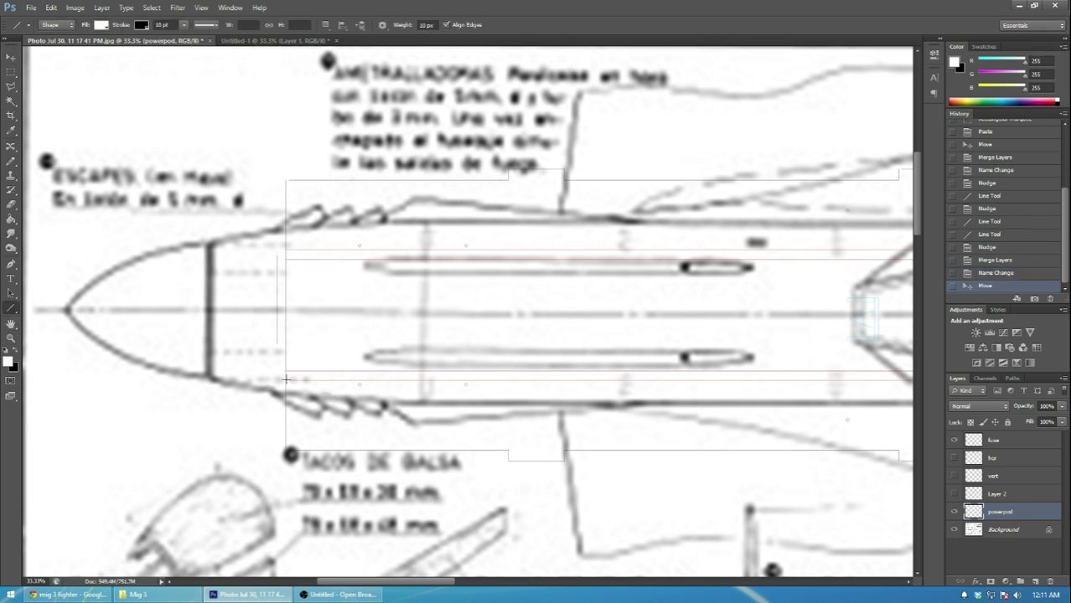
left_click_drag(285, 374, 694, 363)
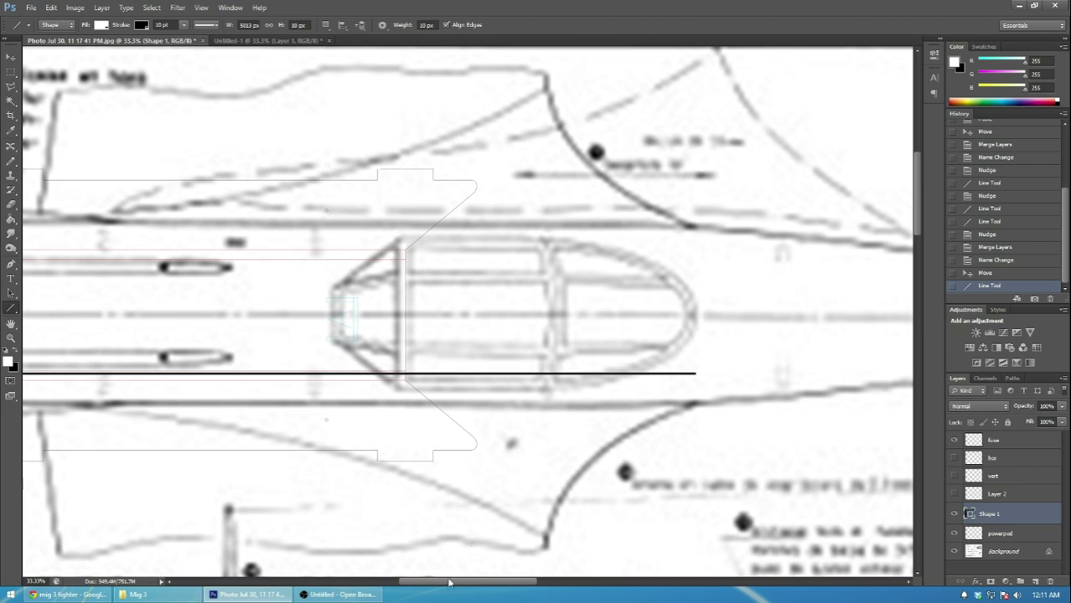
left_click_drag(449, 582, 374, 582)
left_click_drag(254, 255, 459, 255)
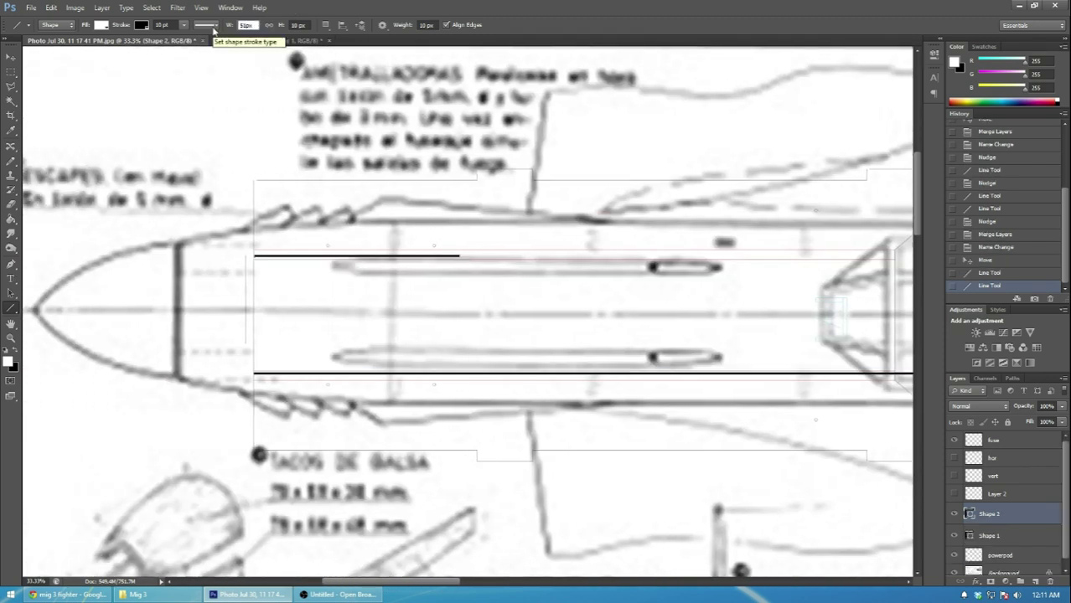
type("500")
key("Return")
left_click(11, 57)
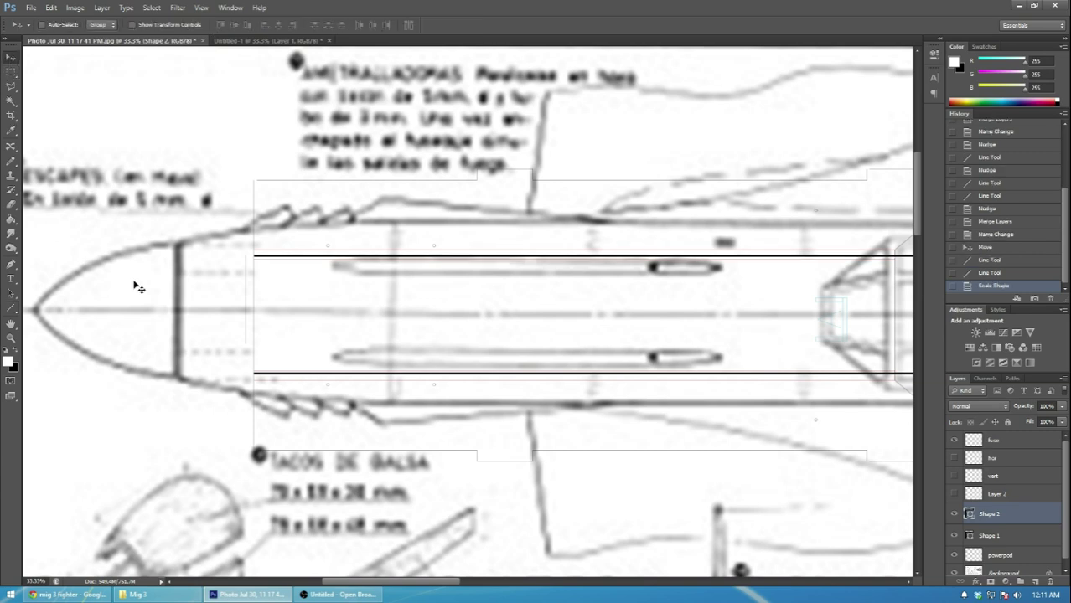
- Move the upper of the two parallel lines slightly toward the top view's centreline
left_click_drag(407, 583, 429, 588)
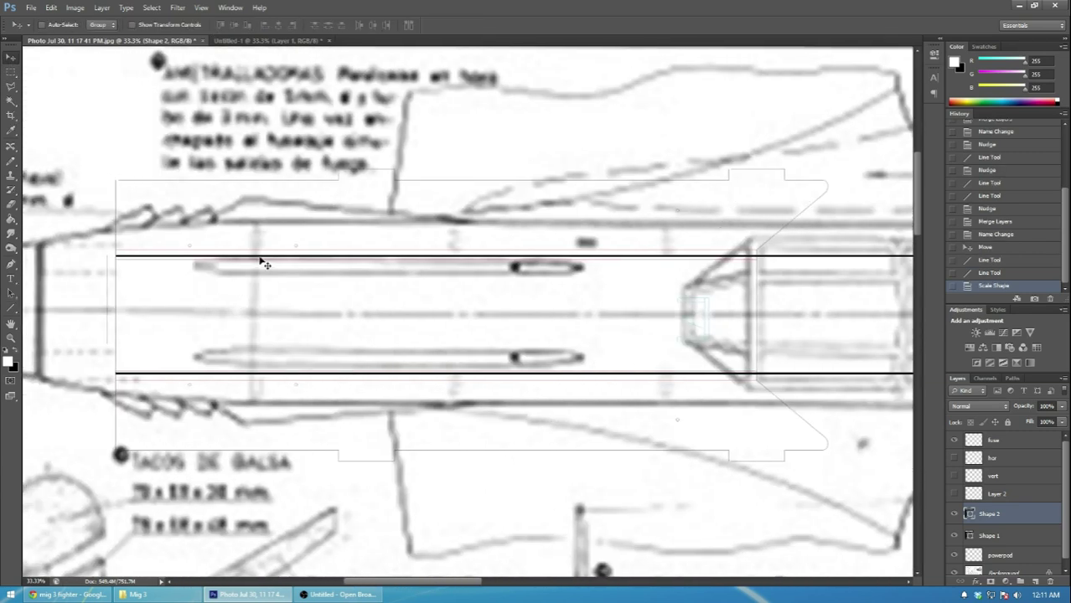
left_click_drag(262, 264, 264, 266)
mouse_move(378, 581)
left_mouse_down()
mouse_move(493, 591)
mouse_move(379, 580)
left_mouse_up()
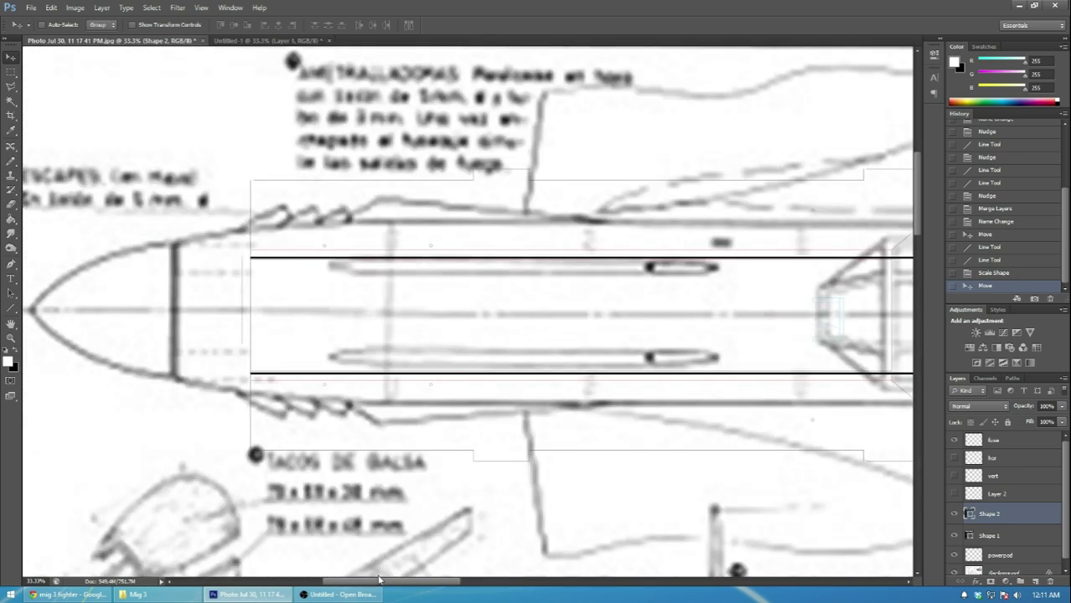
- Draw a vertical line joining the front ends of the two parallel lines at the power pod's front edge
left_click(8, 306)
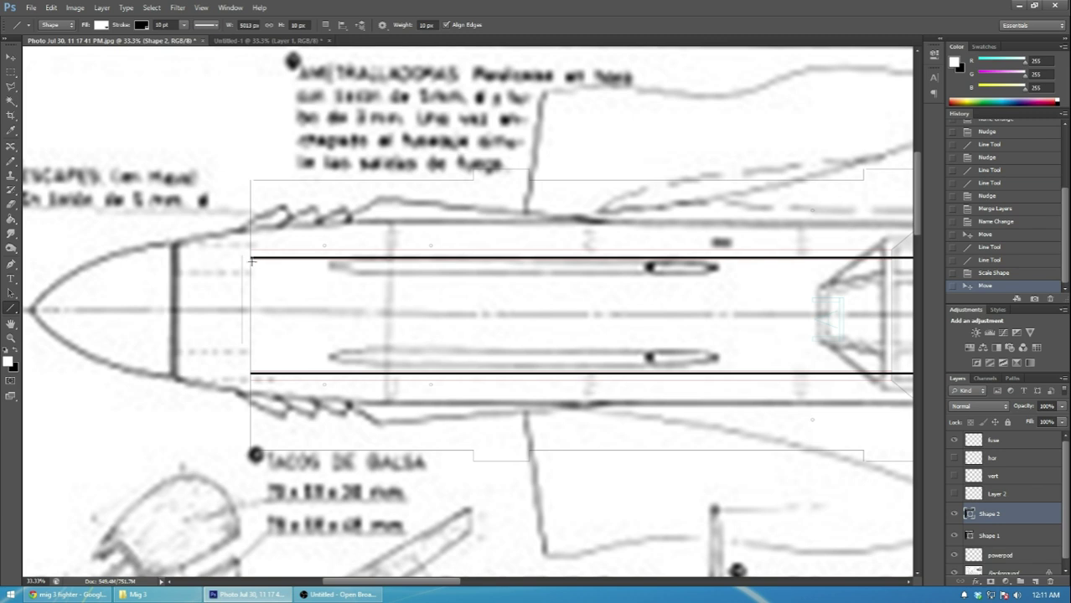
left_click_drag(250, 375, 250, 262)
left_click_drag(369, 582, 503, 582)
mouse_move(334, 374)
left_mouse_down()
mouse_move(716, 339)
mouse_move(796, 346)
mouse_move(637, 352)
left_mouse_up()
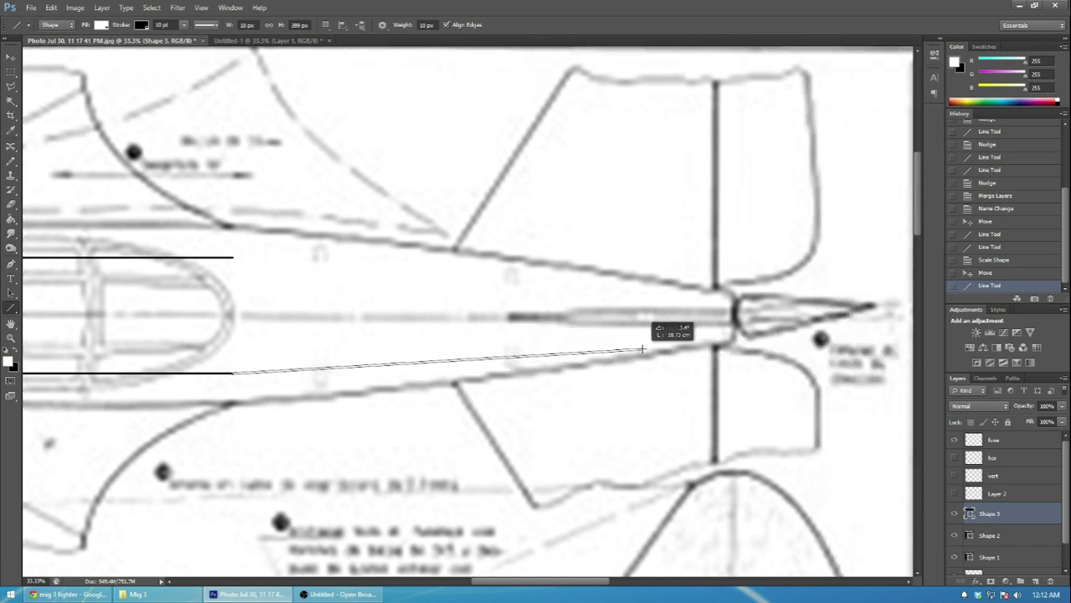
left_click_drag(642, 349, 646, 337)
key("ctrl+z")
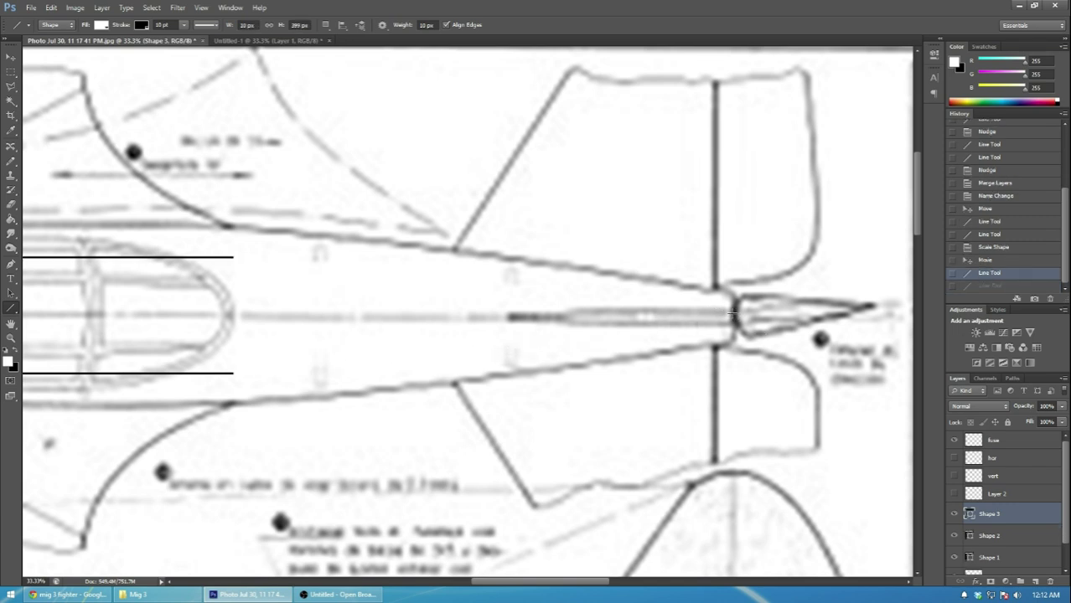
- Draw a short vertical line across the top view's centreline at the fuselage's tail end and nudge it slightly upward
left_click_drag(732, 310, 734, 314)
key("v")
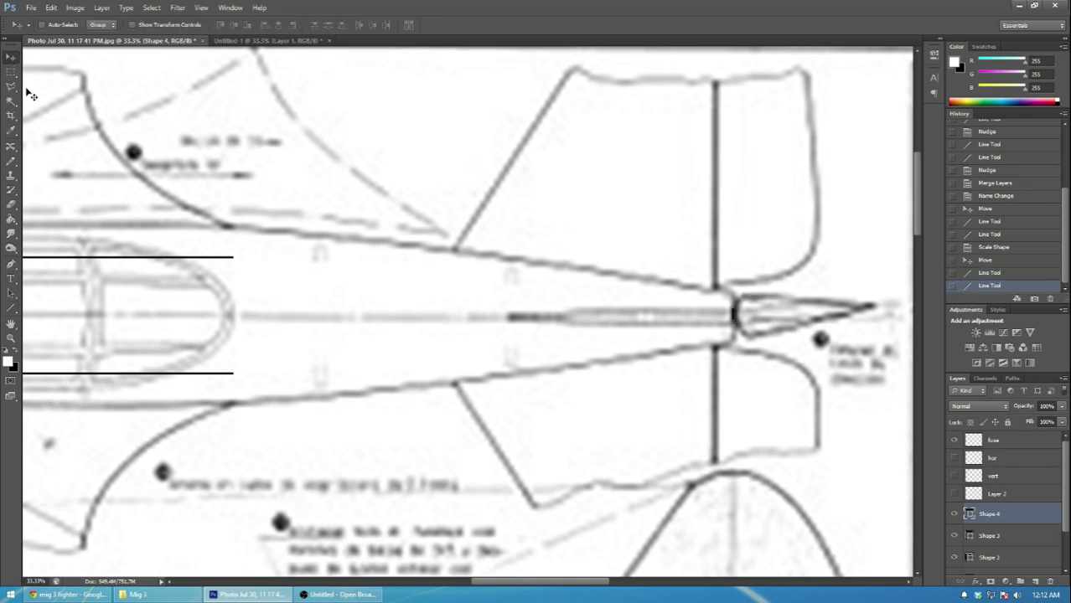
key("Up")
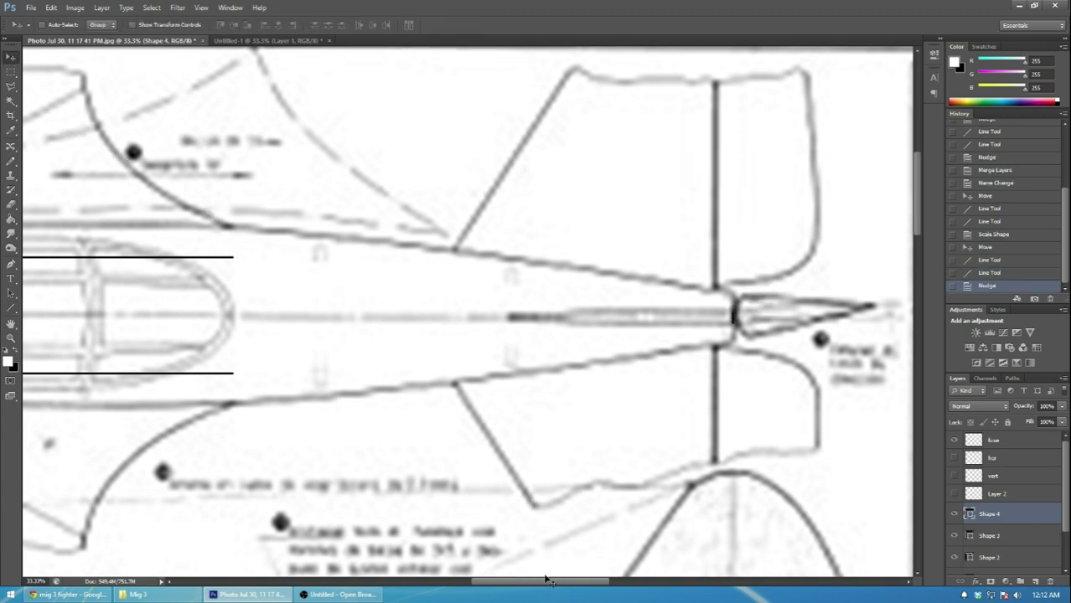
- Nudge the powerpod layer's outline slightly upward between the two parallel lines
left_click_drag(551, 584, 533, 588)
scroll(977, 542, "down", 3)
left_click(999, 551)
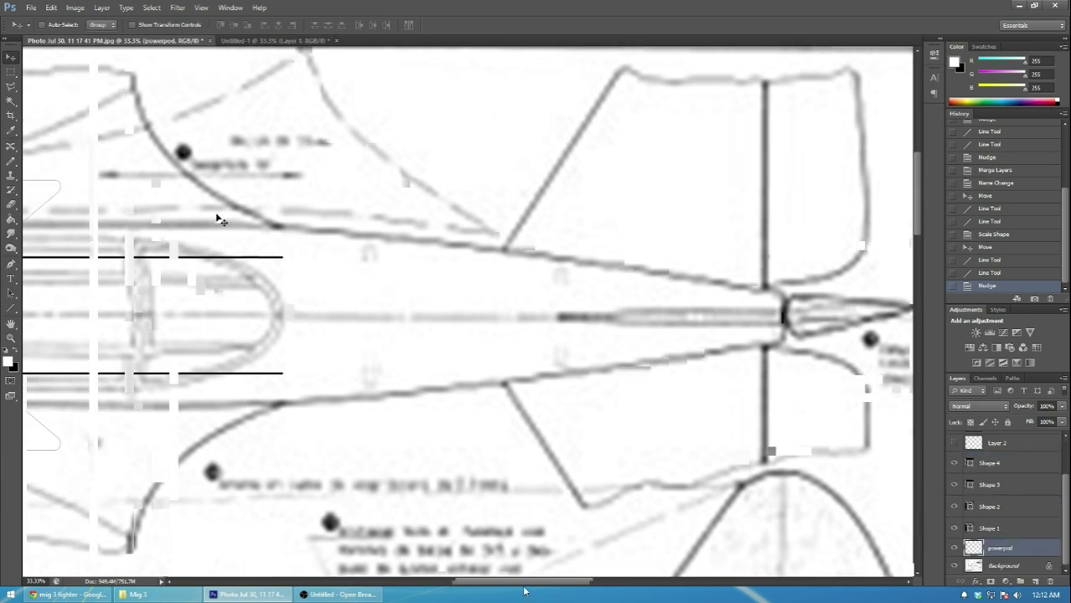
scroll(452, 411, "left", 5)
key("Up")
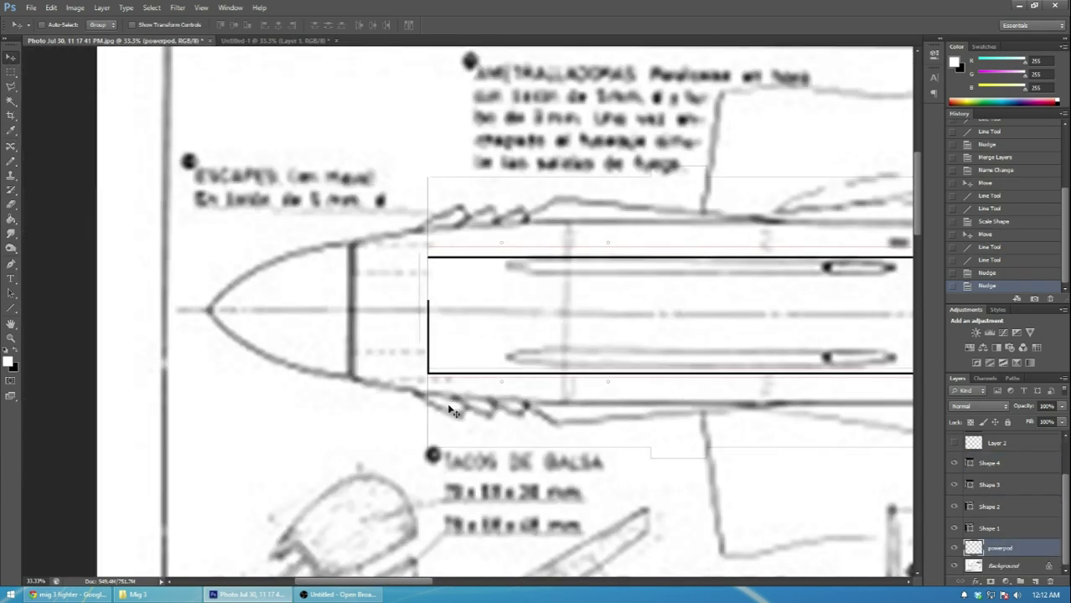
- Check the power pod outline's centring at its front edge with two short temporary vertical lines, deleting each one
key("u")
left_click_drag(429, 393, 431, 377)
key("Delete")
left_click_drag(428, 229, 432, 245)
key("Delete")
- Draw a 2701 px wide diagonal line from the lower parallel line's rear end to the short vertical line at the tail
left_click_drag(423, 580, 601, 567)
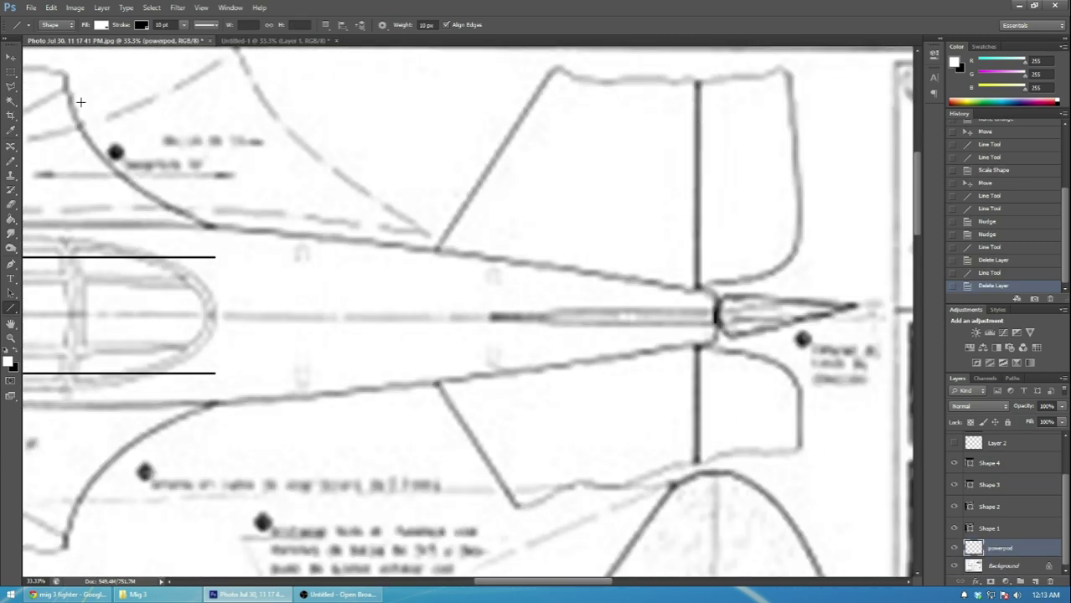
left_click_drag(214, 374, 716, 321)
- Hide the Shape 4 tail line and rasterize the Shape 1, Shape 2, Shape 3 and Shape 5 layers
left_click_drag(965, 550, 966, 531)
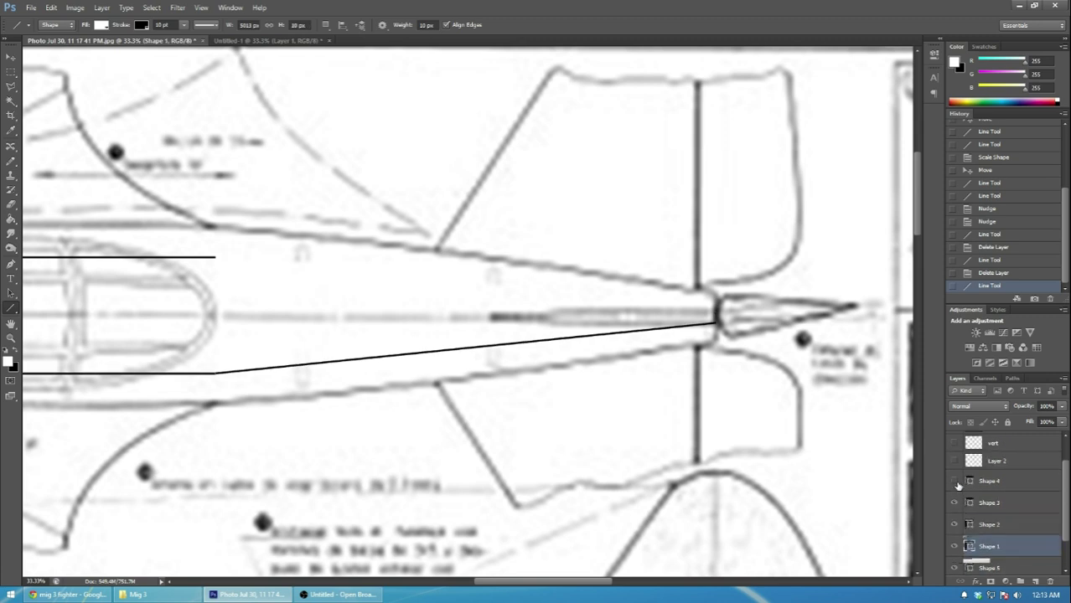
scroll(981, 494, "down", 2)
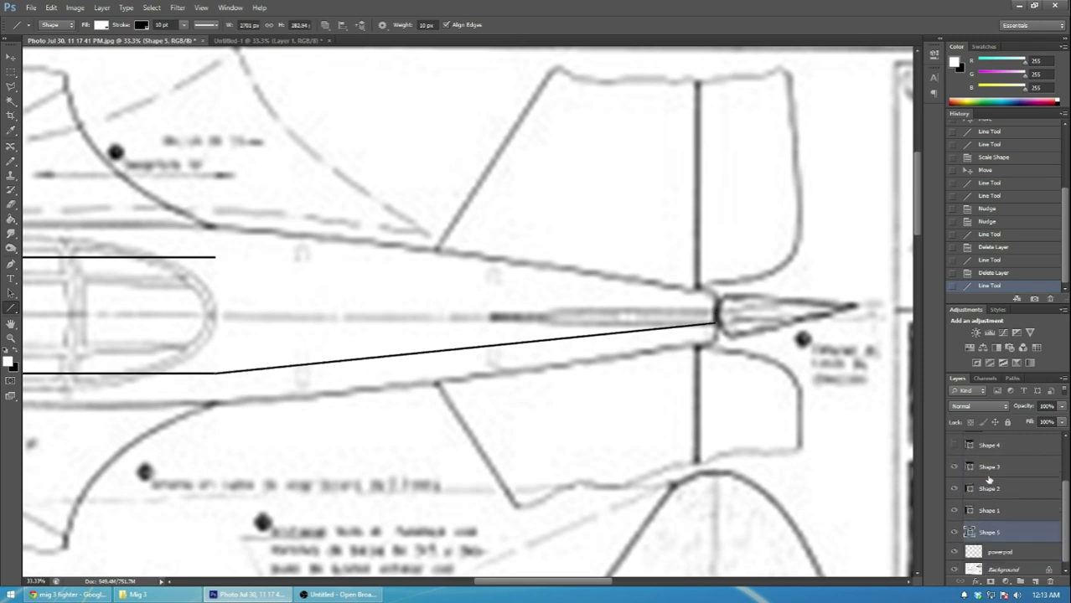
left_click(989, 469, "shift")
scroll(988, 478, "up", 1)
right_click(990, 498)
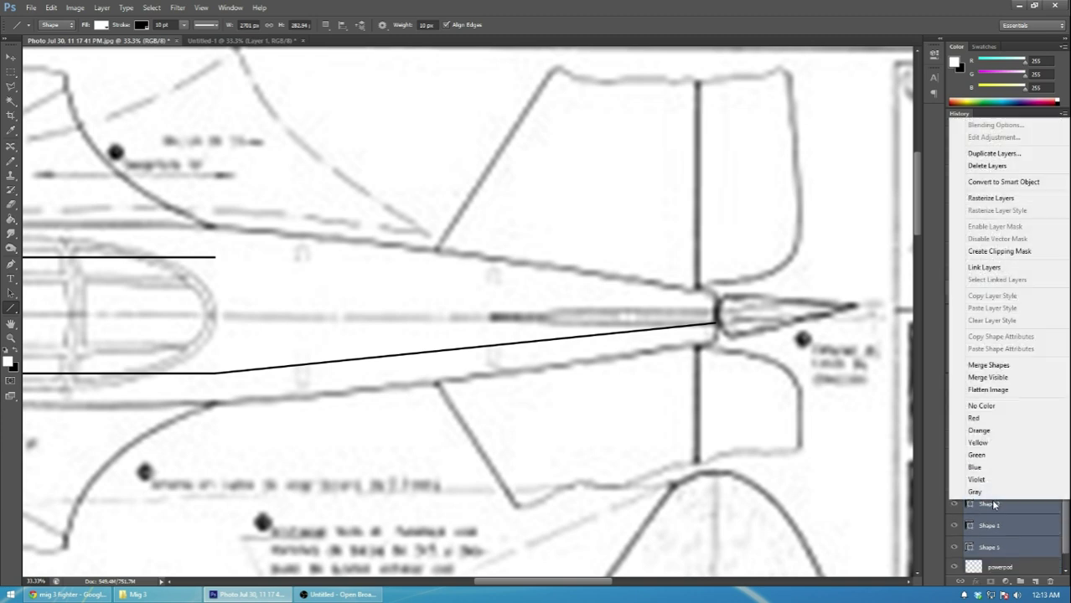
left_click(997, 365)
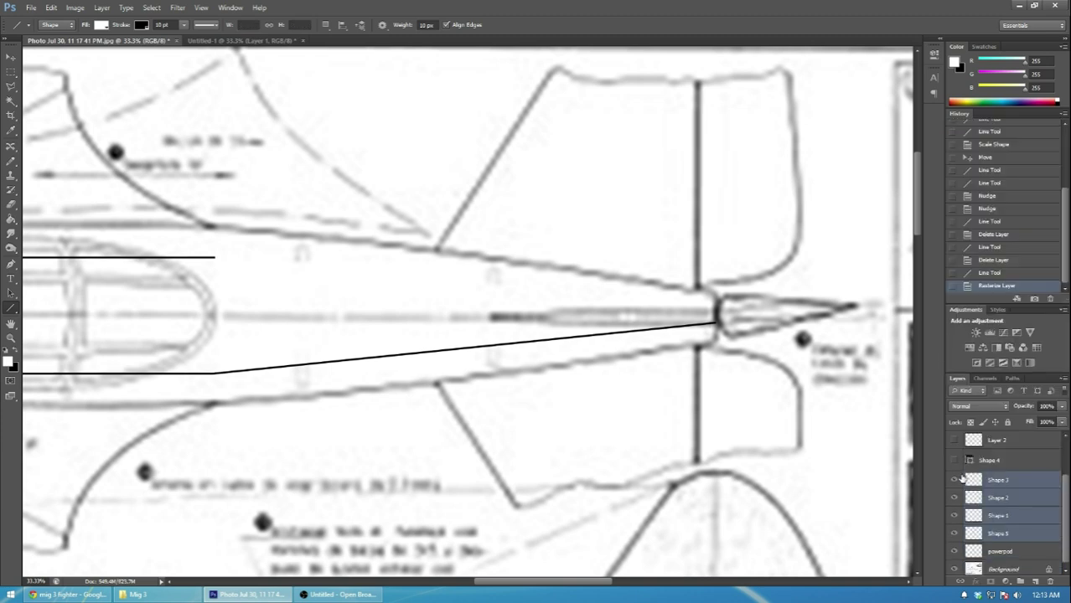
- Identify the layer holding the upper parallel line, Shape 2, and delete it
left_click(955, 516)
left_click(955, 516)
left_click(955, 498)
left_click(955, 498)
left_click(994, 501)
key("Delete")
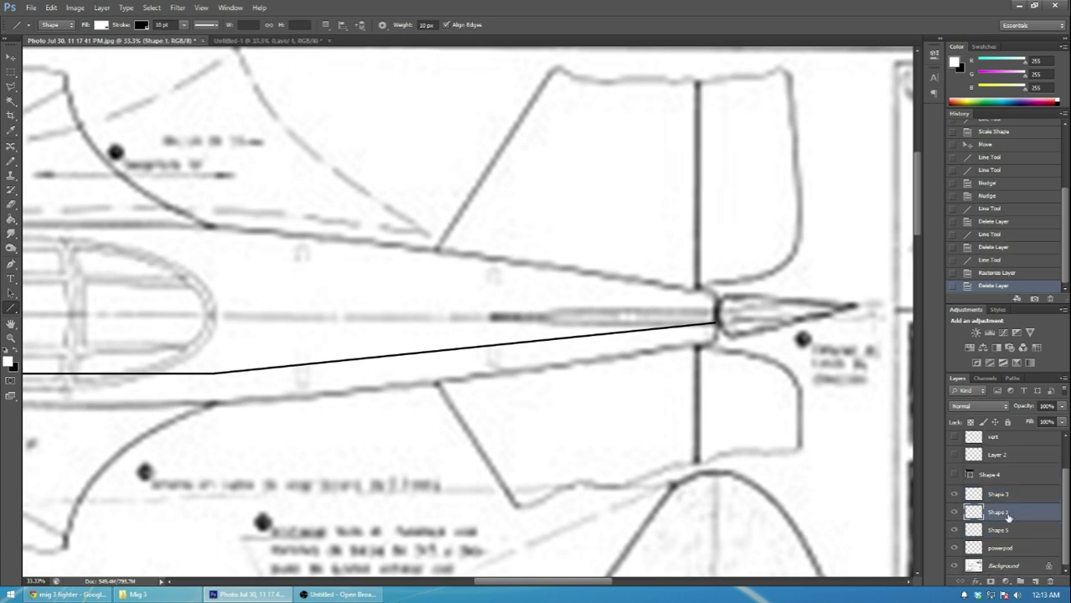
- Merge the remaining rasterized line layers of the lower half outline into one layer
left_click(1001, 530, "shift")
right_click(999, 529)
left_click(999, 366)
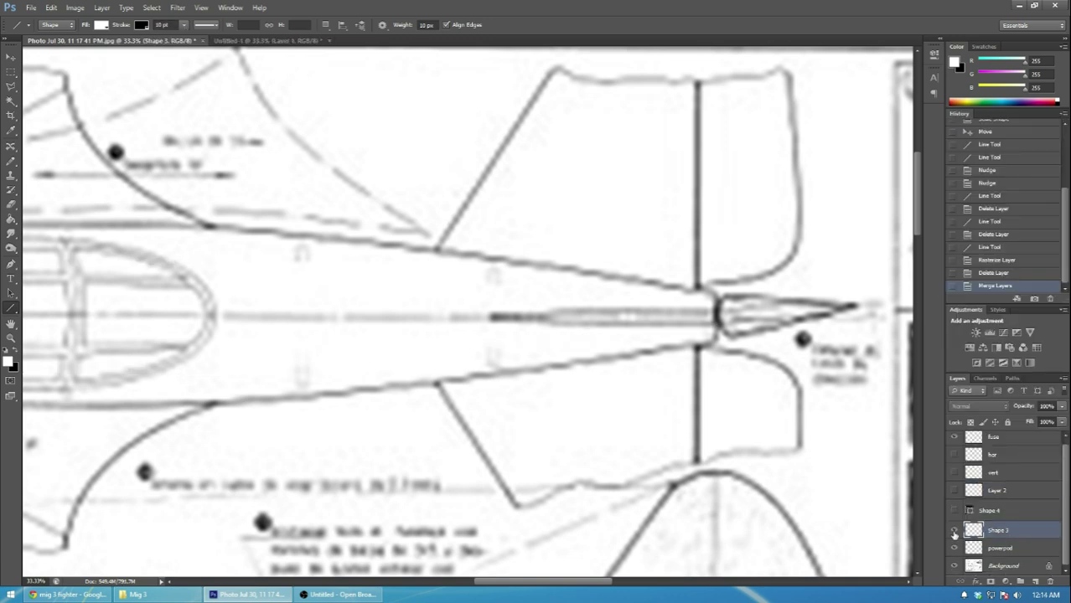
- Copy the merged lower half outline and paste it into a new document
left_click(11, 74)
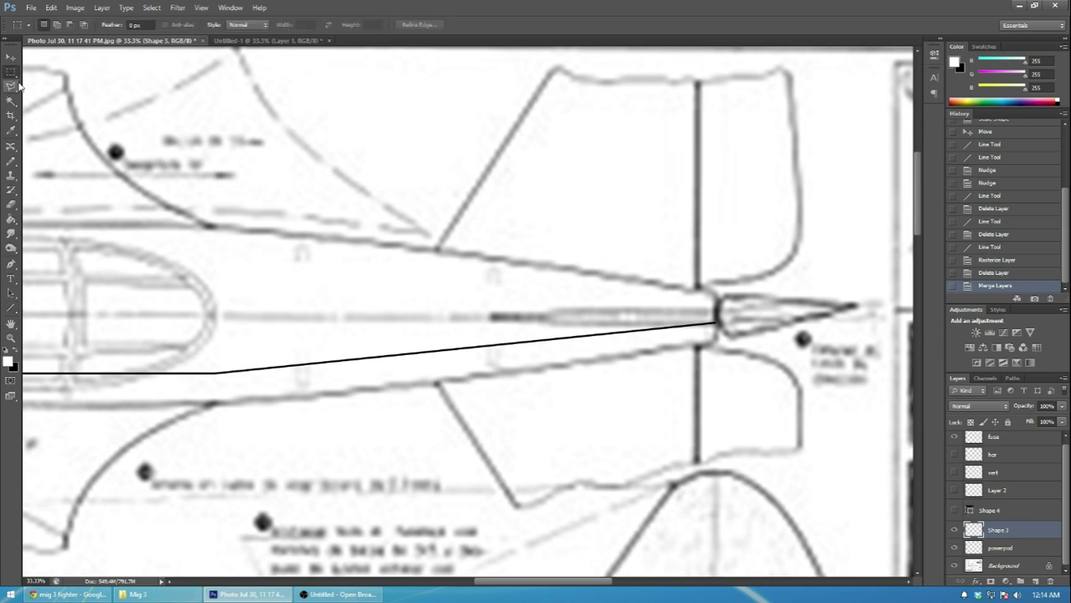
key("ctrl+a")
key("ctrl+c")
left_click(31, 7)
left_click(40, 20)
left_click(645, 155)
key("ctrl+v")
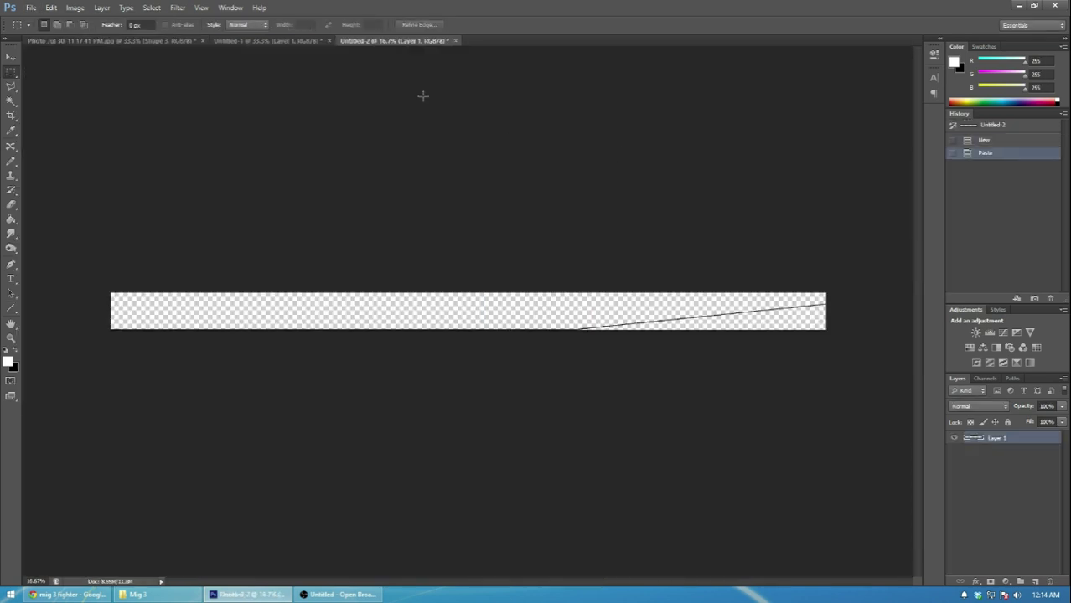
- Flip the new document's canvas vertically and copy the mirrored half outline back into the plan document
left_click(101, 7)
mouse_move(75, 8)
mouse_move(95, 110)
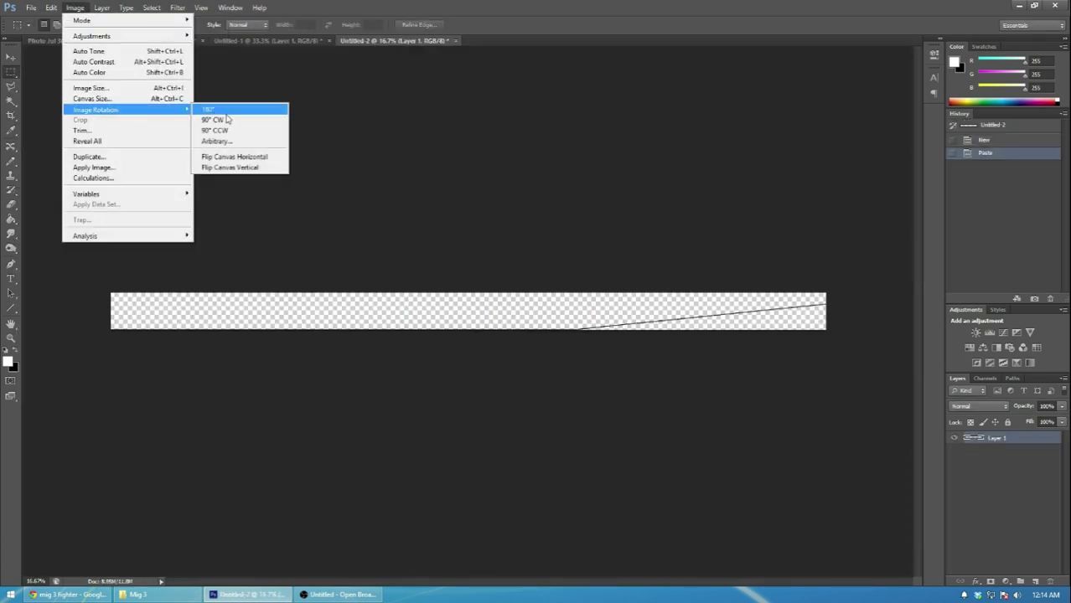
left_click(243, 169)
left_click_drag(877, 429, 878, 429)
key("ctrl+c")
left_click(172, 40)
key("ctrl+v")
- Move the mirrored half outline above the original so their front edges line up at the power pod's front
left_click_drag(494, 581, 356, 545)
left_click(11, 57)
left_click_drag(712, 100, 377, 238)
left_click_drag(646, 526, 228, 331)
key("ctrl+plus")
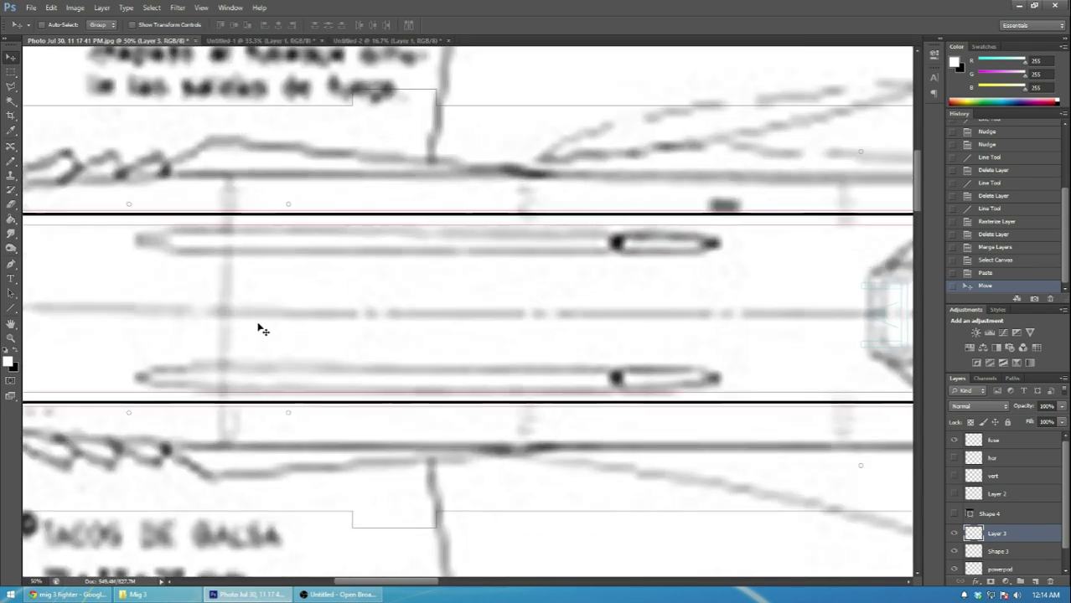
mouse_move(352, 581)
left_mouse_down()
mouse_move(339, 582)
mouse_move(368, 581)
left_mouse_up()
key("ctrl+plus")
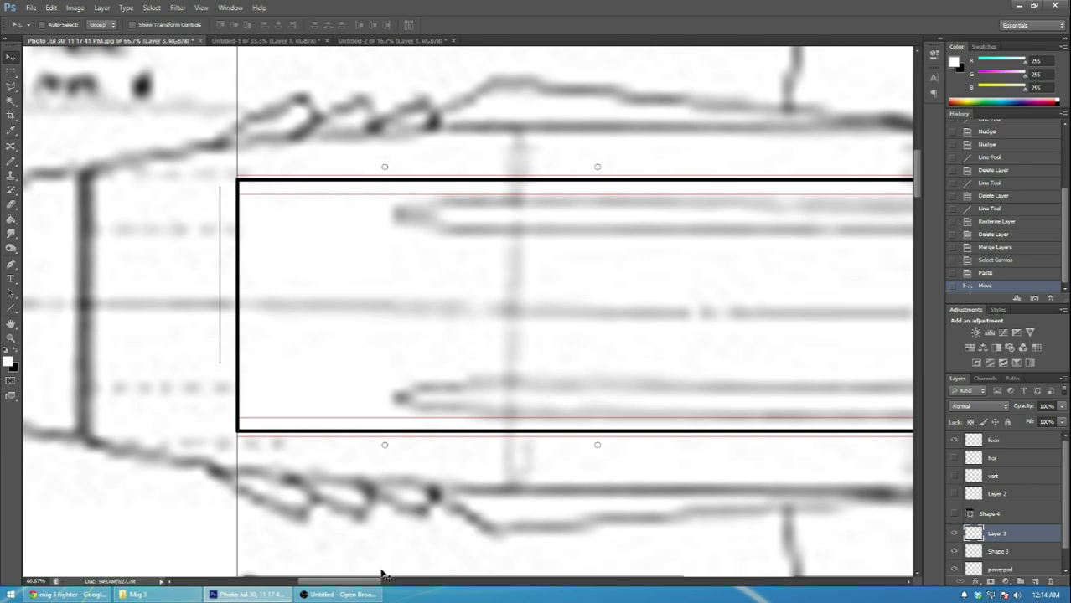
- Show the Shape 4 tail line and lower the mirrored half until its rear end meets the top of that line
left_click_drag(343, 580, 592, 566)
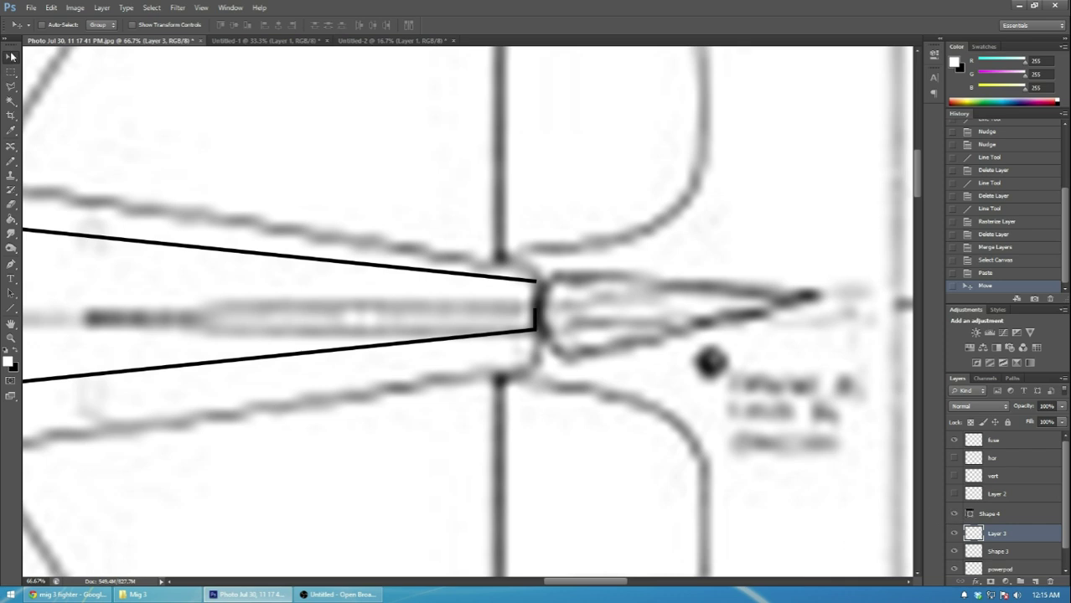
key("shift+Down")
key("shift+Down")
key("shift+Down")
key("shift+Down")
key("Down")
key("Down")
key("Down")
key("Down")
key("Down")
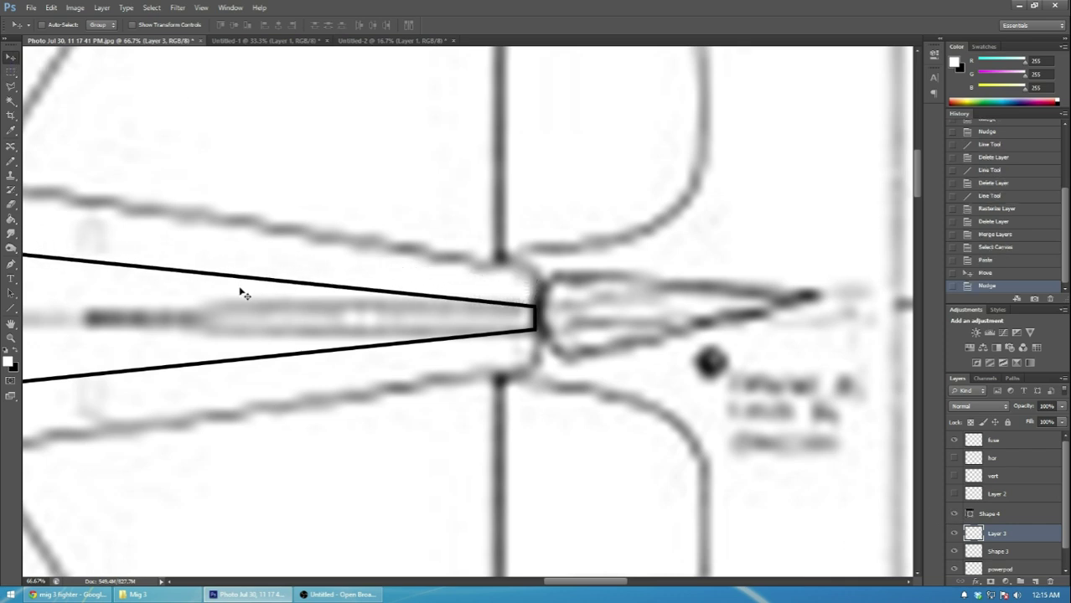
- Nudge the powerpod outline to fit between the two halves, and move Layer 3 slightly up and Shape 3 slightly down
left_click_drag(565, 581, 316, 562)
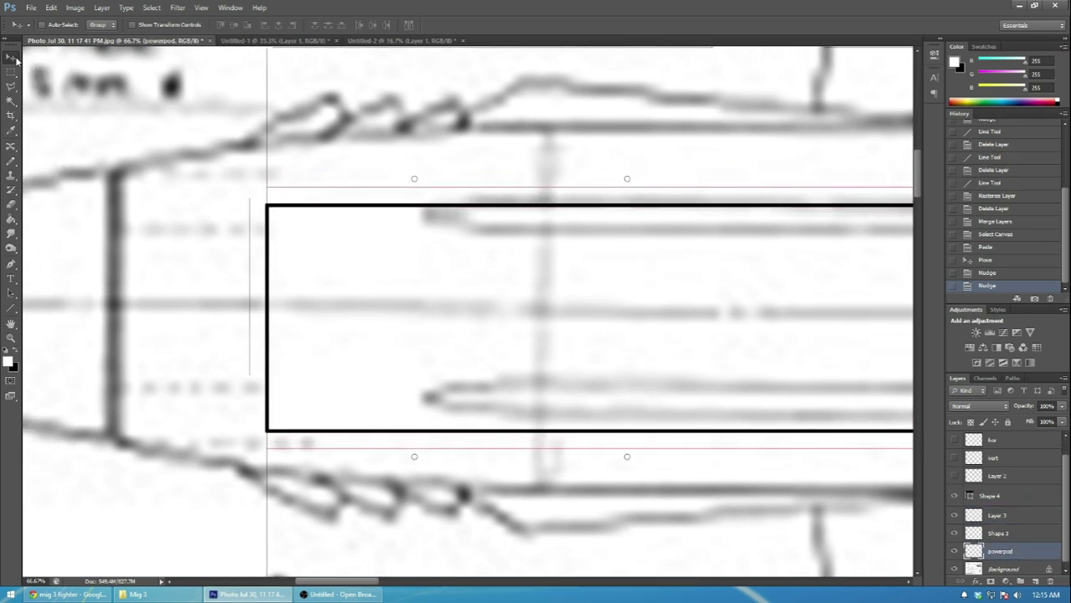
left_click_drag(337, 580, 574, 578)
left_click(986, 517)
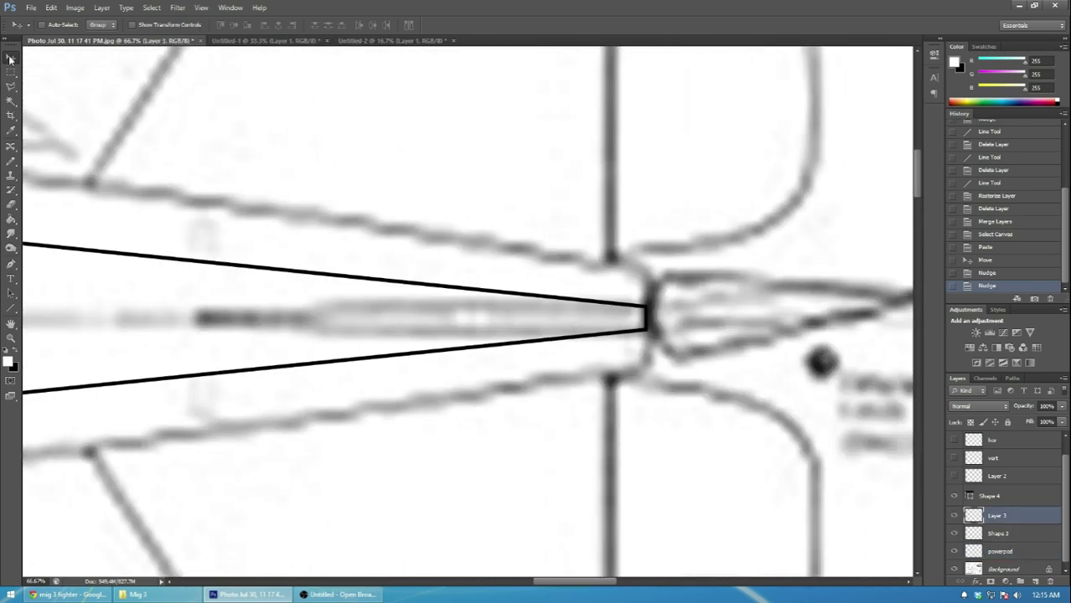
left_click(589, 342)
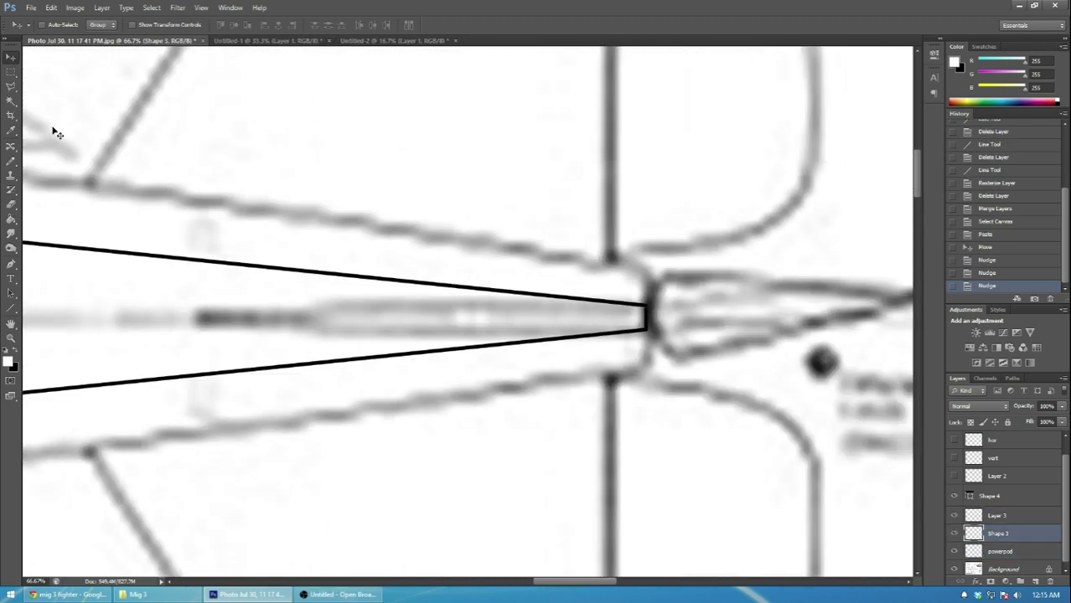
key("Down")
- Shift the powerpod outline slightly to centre it between the two adjusted halves
left_click_drag(558, 582, 305, 552)
left_click(1016, 547)
mouse_move(657, 349)
left_mouse_down()
mouse_move(653, 338)
mouse_move(657, 350)
left_mouse_up()
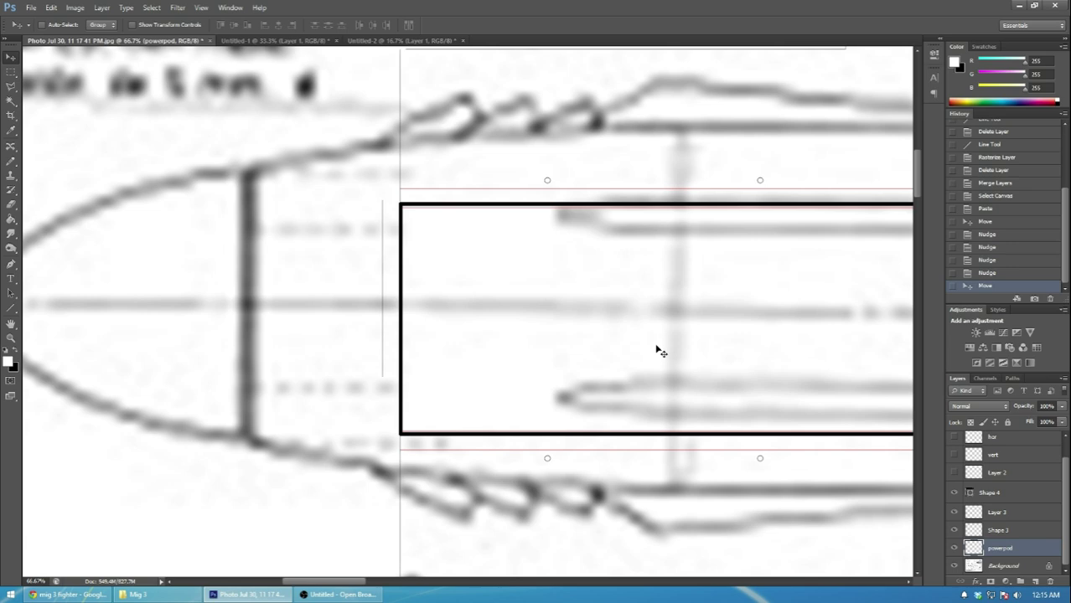
- Delete the Shape 4 layer holding the short vertical line at the tail
key("ctrl+minus")
key("ctrl+minus")
key("ctrl+minus")
key("ctrl+minus")
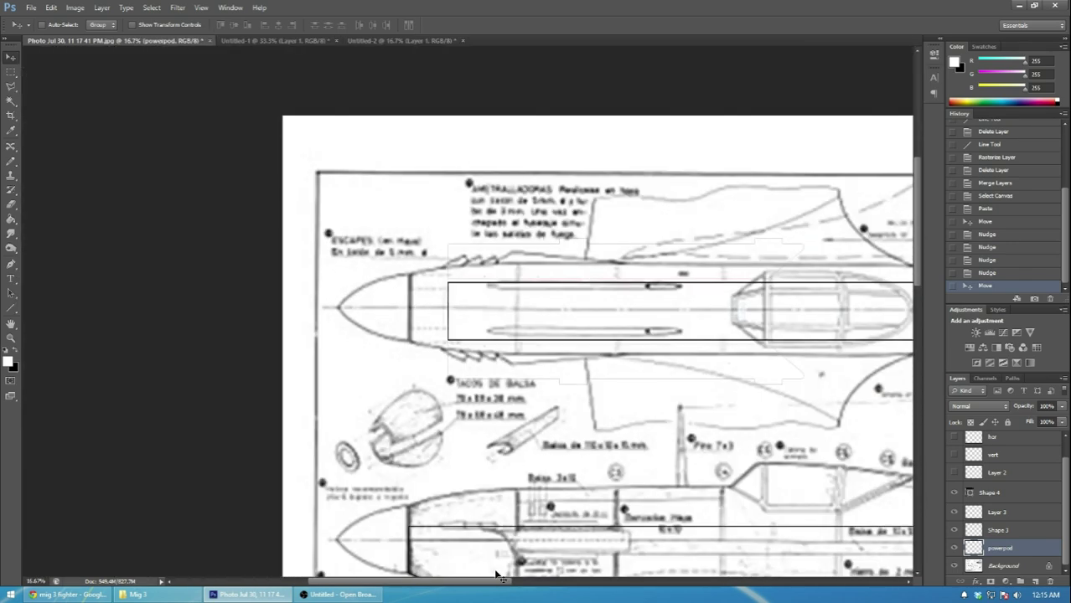
left_click_drag(496, 575, 562, 566)
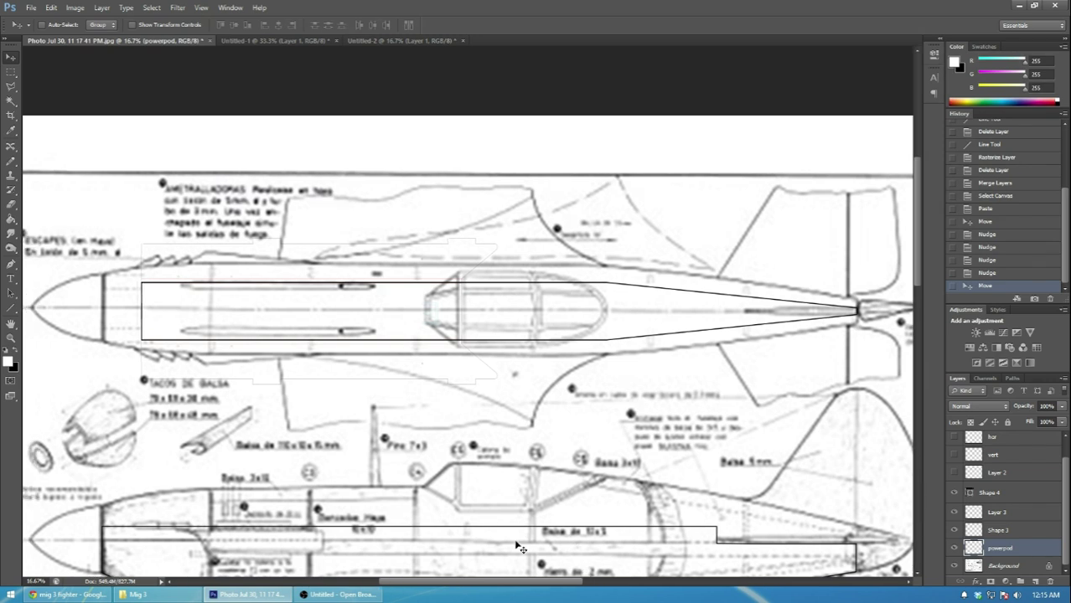
scroll(518, 547, "down", 2)
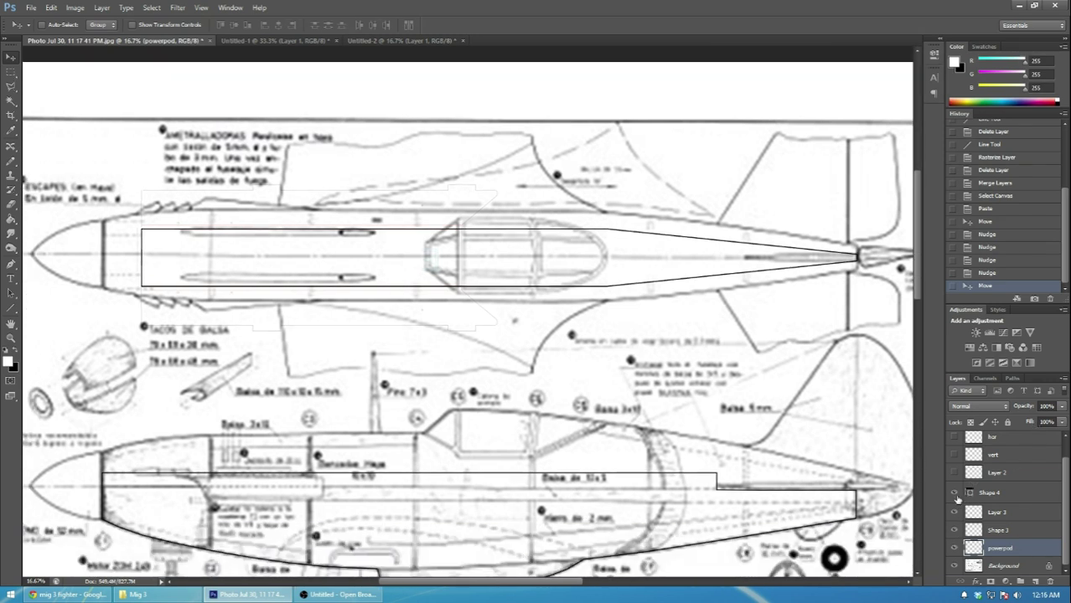
left_click(985, 494)
key("Delete")
- Merge the Layer 3 and Shape 3 halves into a single top-view outline layer
mouse_move(557, 582)
left_mouse_down()
mouse_move(574, 593)
mouse_move(558, 587)
left_mouse_up()
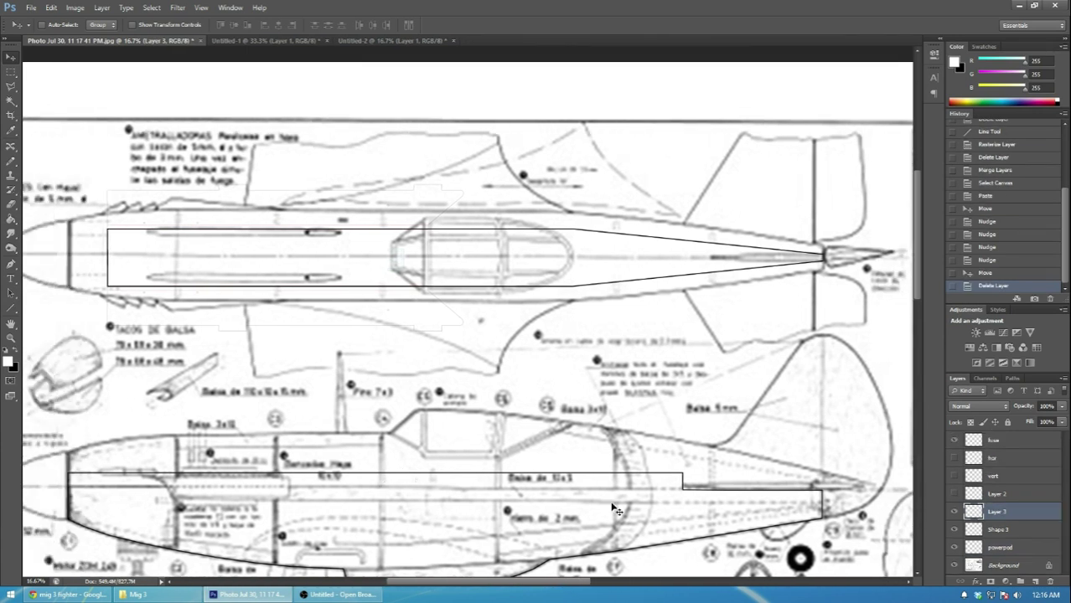
left_click(997, 529, "shift")
right_click(997, 530)
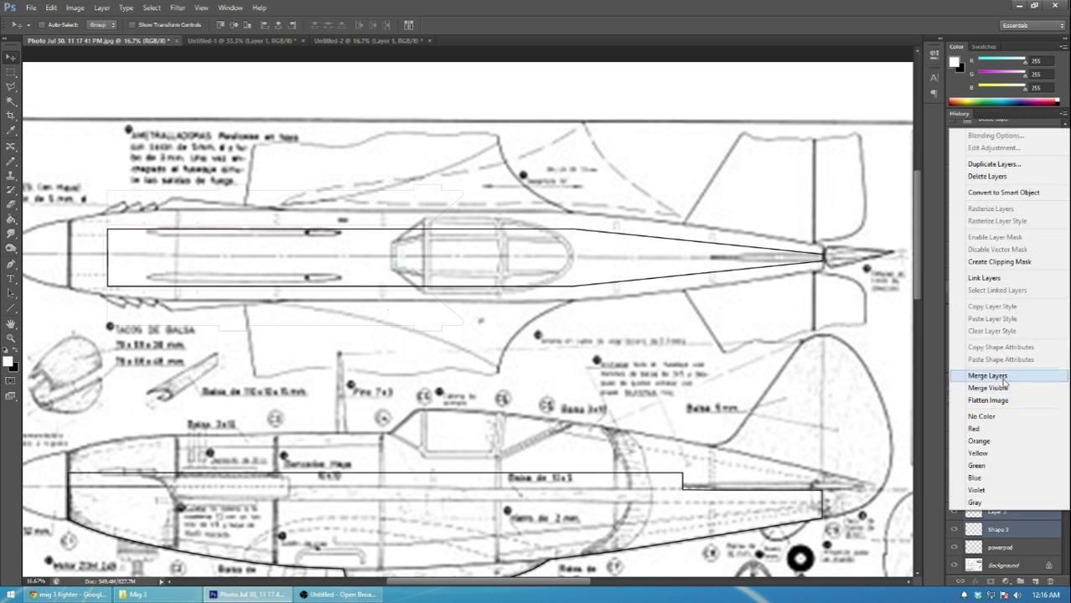
left_click(1003, 379)
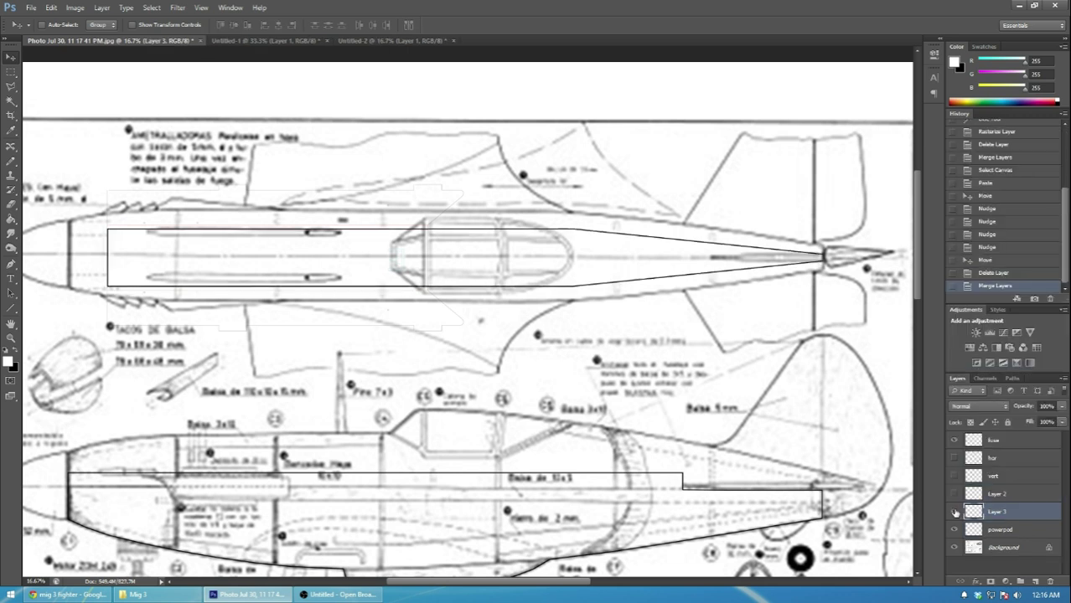
- Erase the rearmost part of the top-view outline at the tail with a rectangular selection, and deselect
left_click(11, 74)
left_click_drag(853, 299, 738, 227)
key("Delete")
key("ctrl+d")
- Draw a 258 px high vertical line closing the shortened rear end of the top-view outline
key("ctrl+plus")
key("ctrl+plus")
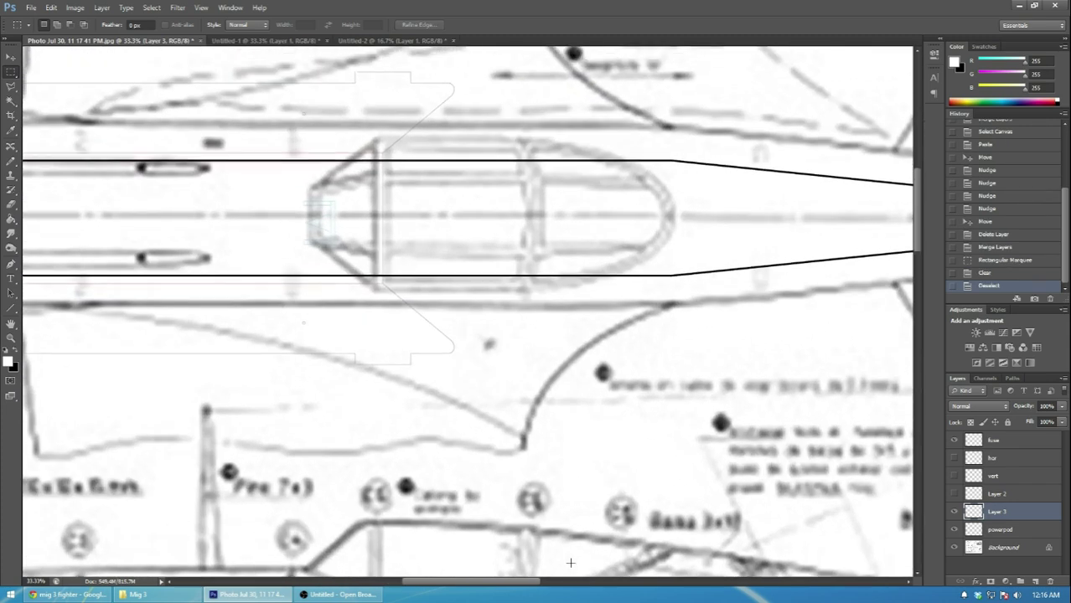
left_click_drag(528, 581, 594, 578)
scroll(322, 343, "up", 3)
left_click(16, 306)
left_click_drag(584, 332, 584, 284)
- Draw a 618 px high vertical line across the top-view outline a short distance behind its front edge
left_click_drag(555, 585, 411, 582)
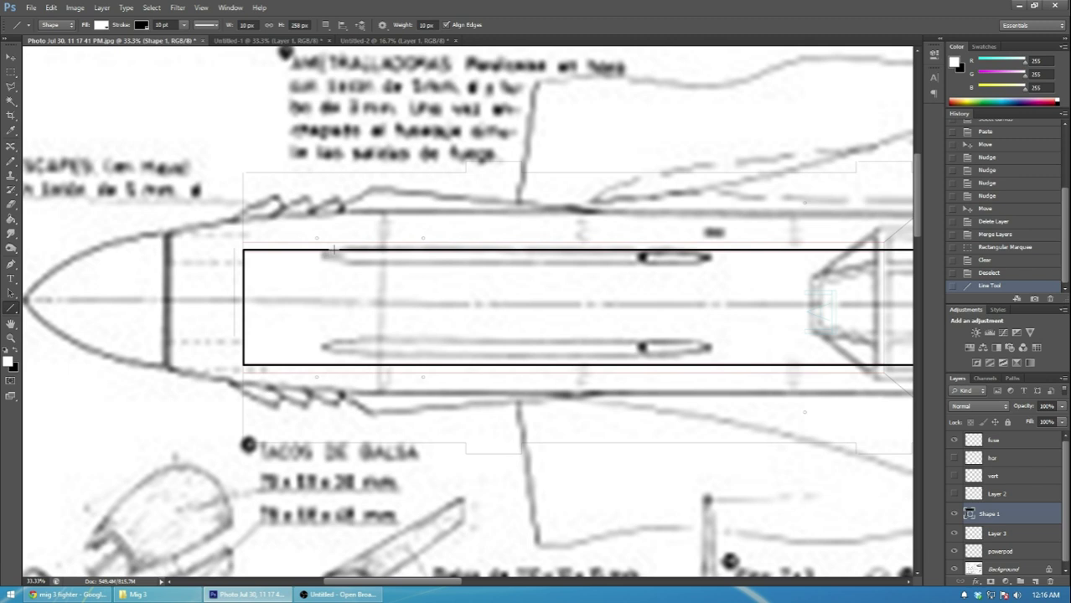
scroll(326, 381, "down", 3)
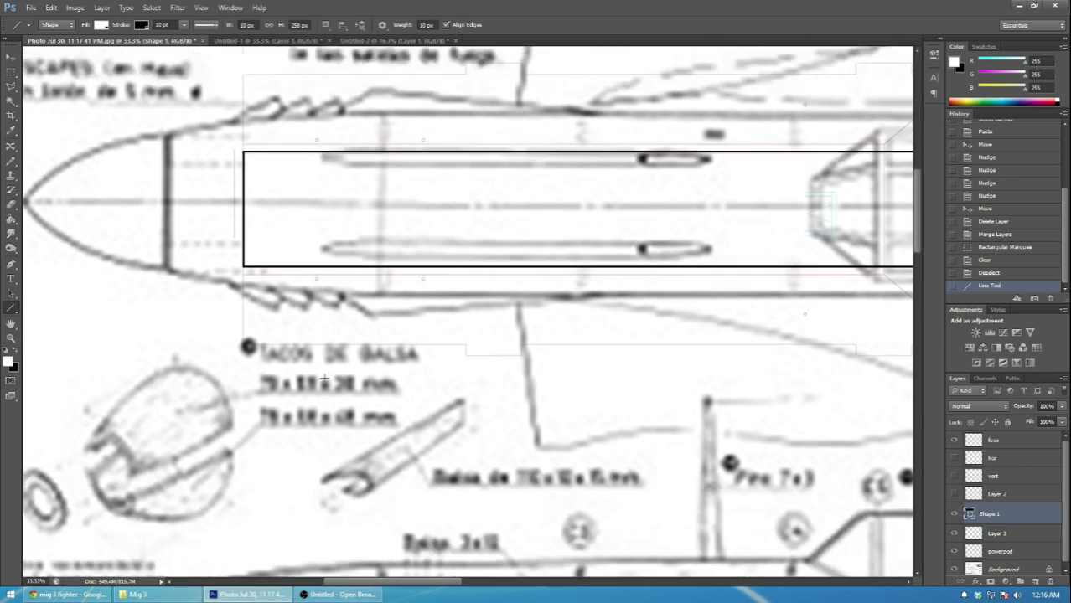
left_click_drag(319, 151, 319, 268)
- On Layer 3, erase the outline's section ahead of the new front vertical line with a rectangular selection
key("ctrl+minus")
key("ctrl+minus")
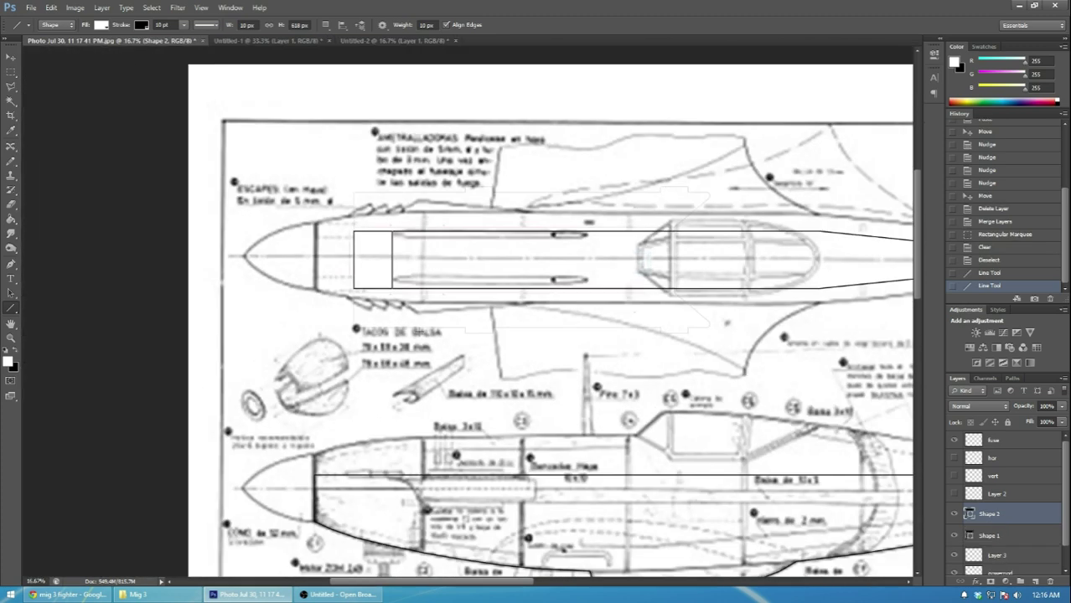
left_click_drag(482, 589, 515, 589)
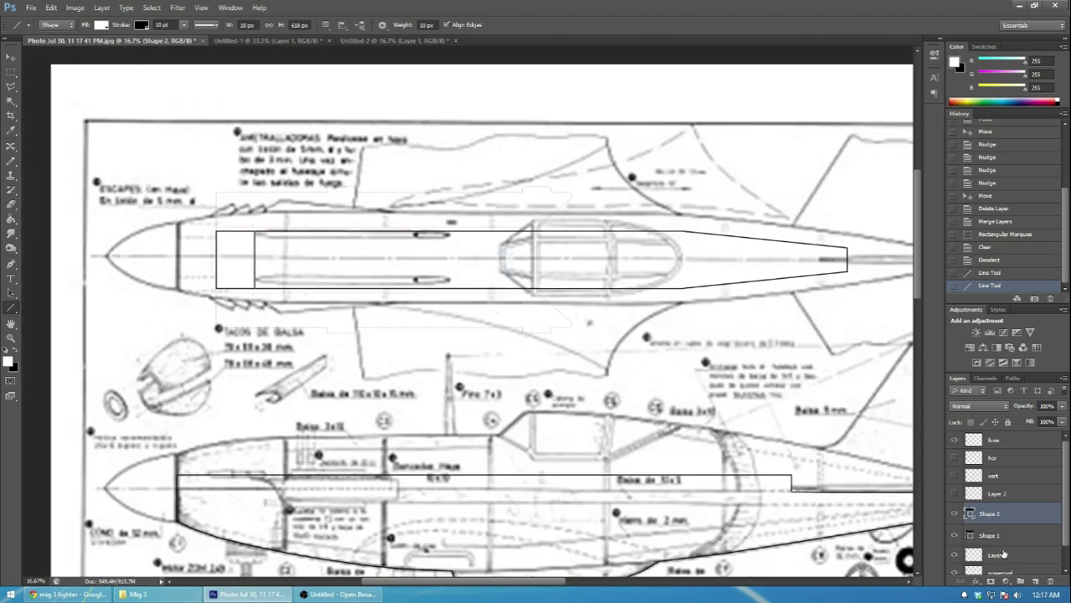
left_click(993, 555)
left_click(10, 73)
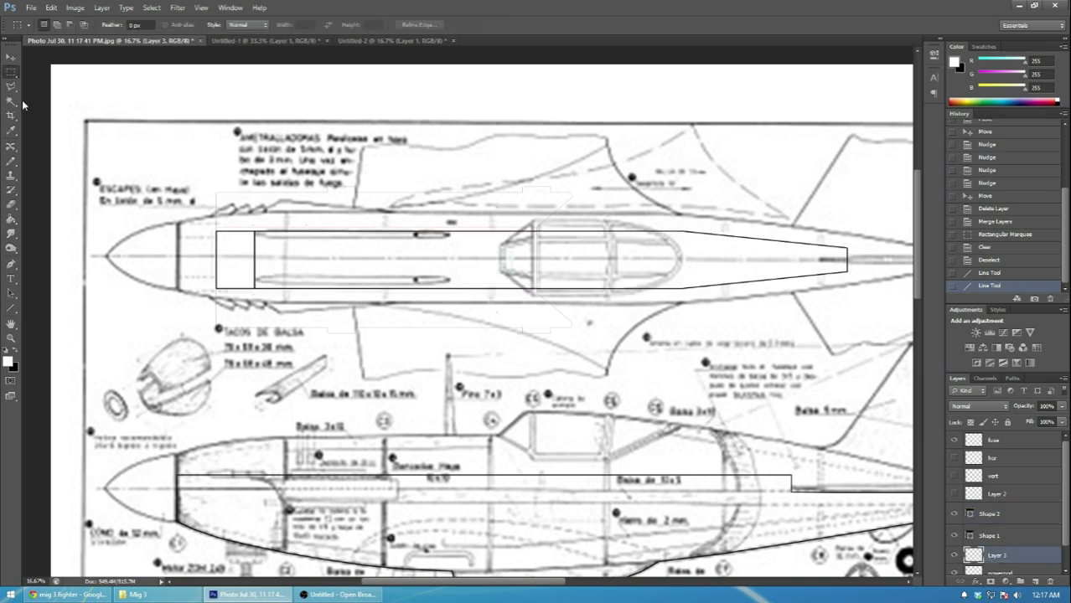
key("ctrl+plus")
left_click_drag(53, 134, 149, 328)
key("Delete")
key("ctrl+plus")
key("ctrl+plus")
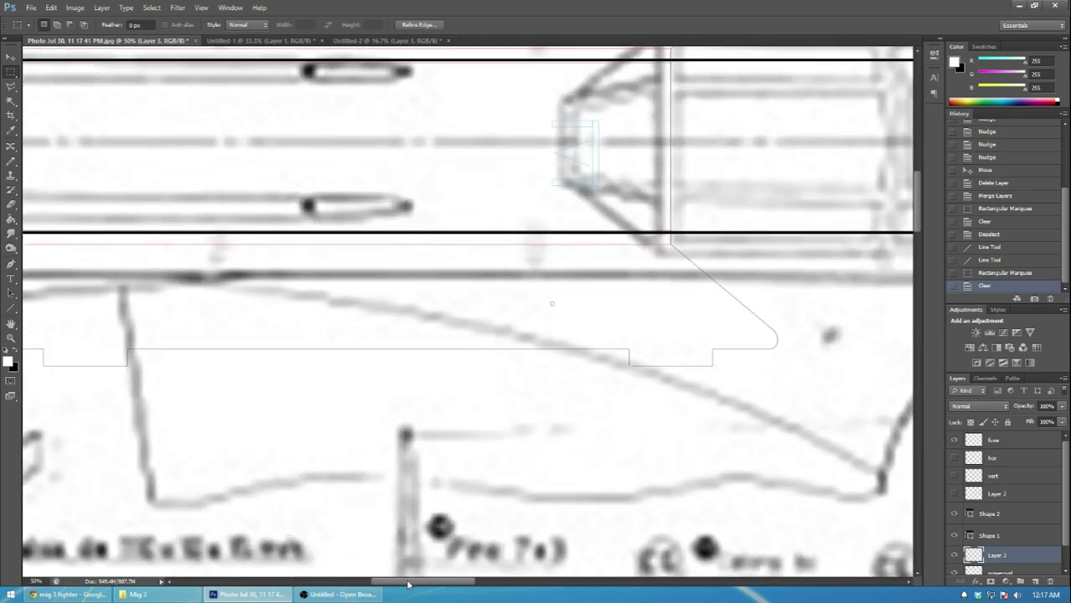
- Nudge the selection right by one pixel, erase the outline remnant it covers ahead of the front vertical line, and deselect
left_click_drag(408, 581, 343, 581)
scroll(297, 281, "up", 2)
key("Right")
key("Delete")
key("ctrl+d")
scroll(470, 153, "down", 2)
key("ctrl+minus")
key("ctrl+minus")
key("ctrl+minus")
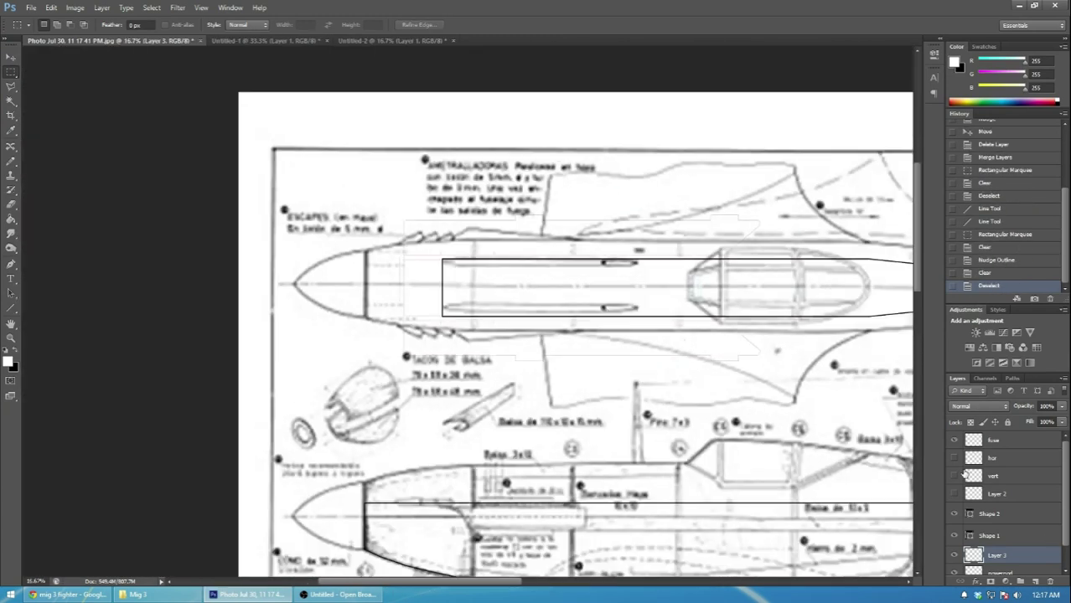
- Merge Layer 3 with the two vertical line shapes that close the top-view outline's ends
left_click_drag(484, 582, 544, 584)
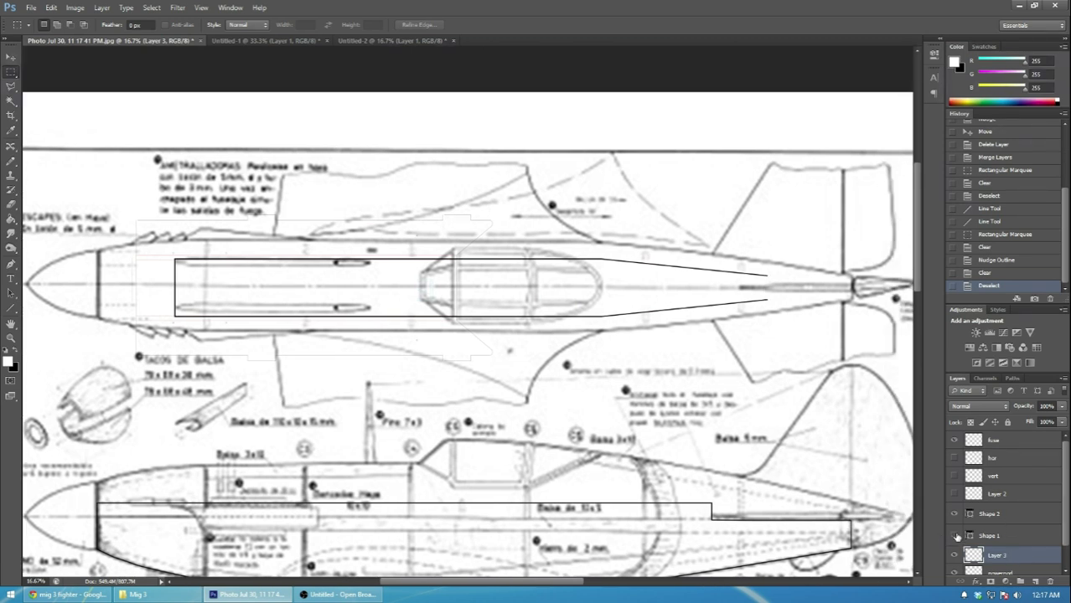
left_click(993, 513, "shift")
key("ctrl+e")
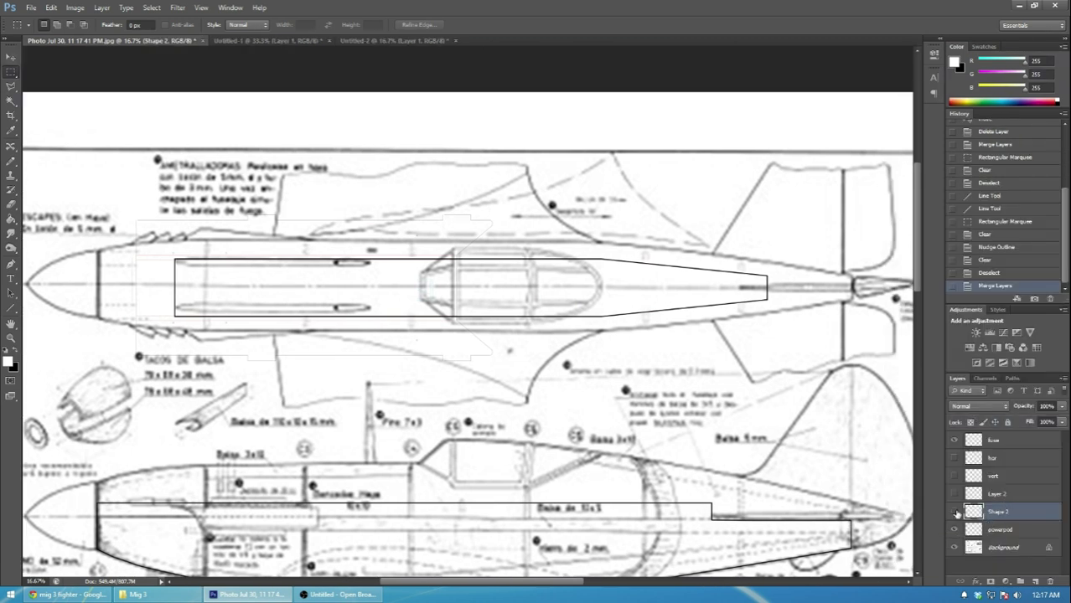
- Copy the merged top-view outline into a new document
key("ctrl+a")
key("ctrl+c")
key("ctrl+n")
key("Return")
key("ctrl+v")
- Close the Untitled-2 and Untitled-1 documents without saving
left_click(347, 41)
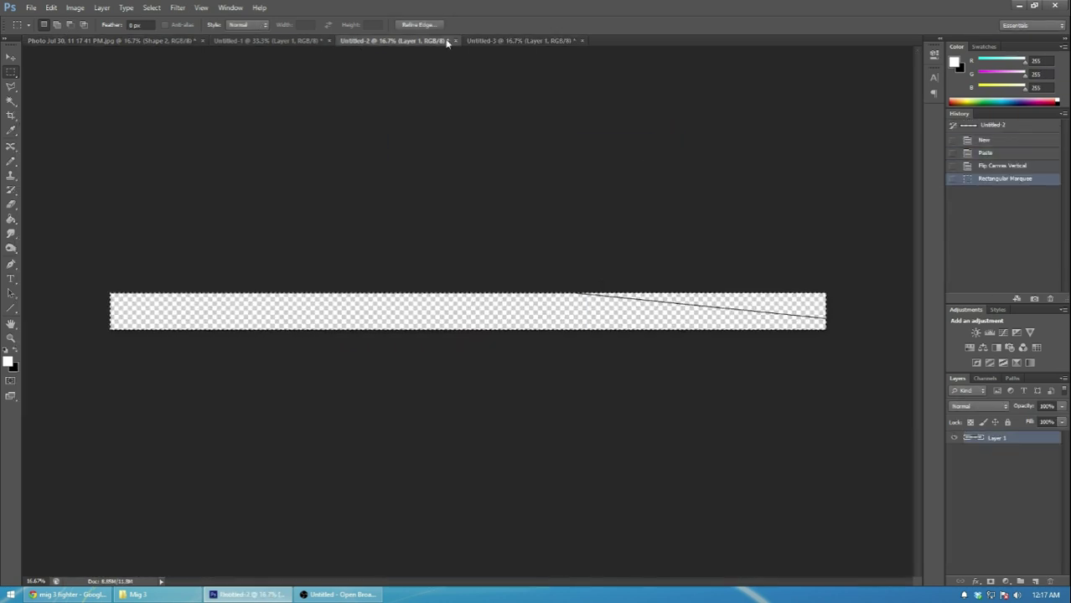
left_click(455, 40)
key("n")
left_click(329, 41)
key("n")
- Revert the plan photo document to its state before the top-view outline's tail end was erased, and deselect
left_click(138, 41)
scroll(1002, 277, "down", 5)
left_click(1003, 263)
left_click(997, 251)
left_click(992, 238)
left_click(986, 226)
left_click(988, 212)
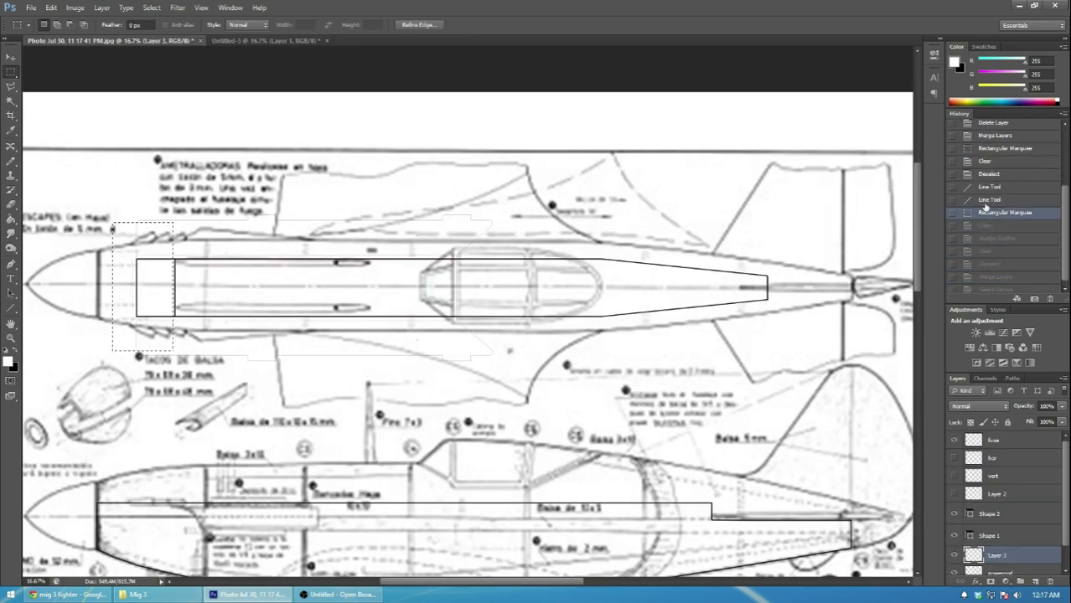
left_click(989, 199)
left_click(989, 186)
left_click(989, 175)
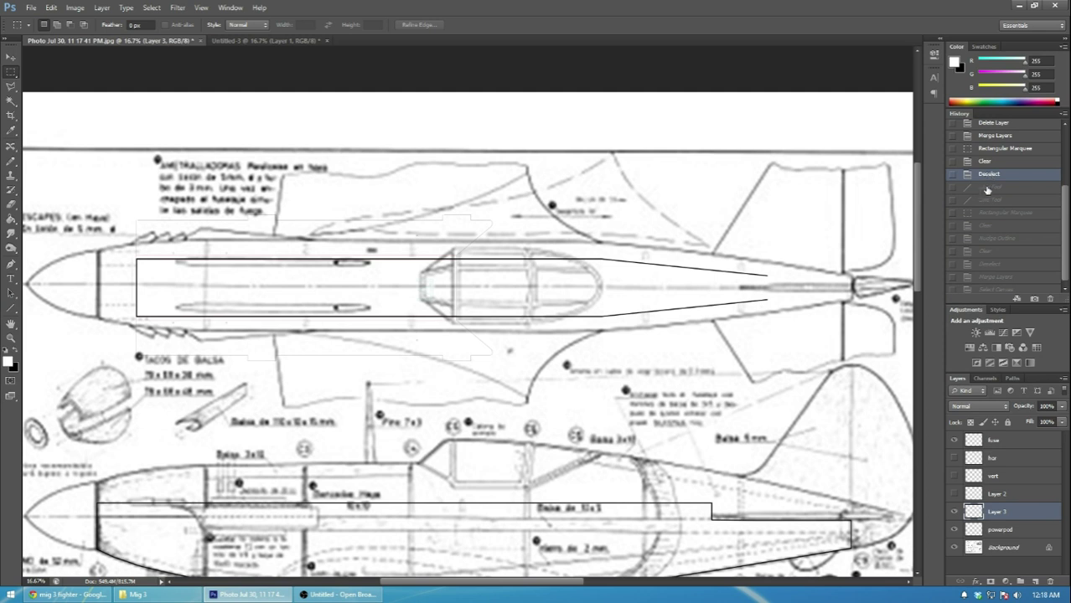
left_click(986, 188)
left_click(989, 174)
left_click(990, 161)
left_click(994, 149)
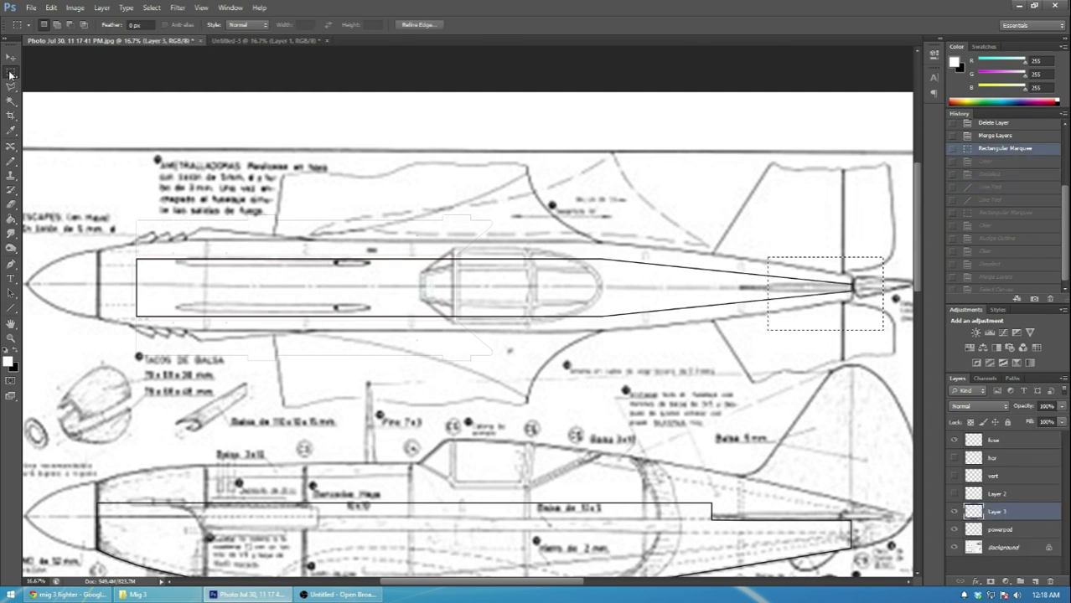
key("ctrl+d")
- Copy the shortened outline from Untitled-3 and paste it into the plan photo document
left_click(261, 42)
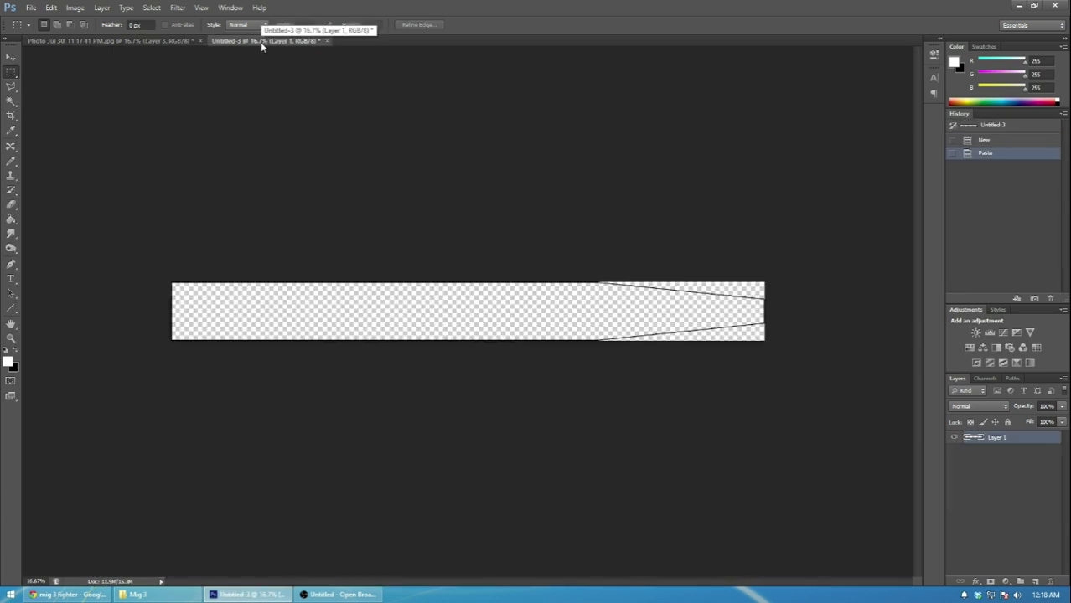
key("ctrl+a")
key("ctrl+c")
left_click(111, 41)
key("ctrl+v")
scroll(225, 166, "down", 3)
- Move the pasted outline between the plan's top and side views, and rename its layer "belly"
key("v")
left_click_drag(258, 243, 282, 302)
scroll(285, 294, "down", 3)
left_click_drag(296, 203, 262, 244)
double_click(995, 511)
type("belly")
key("Return")
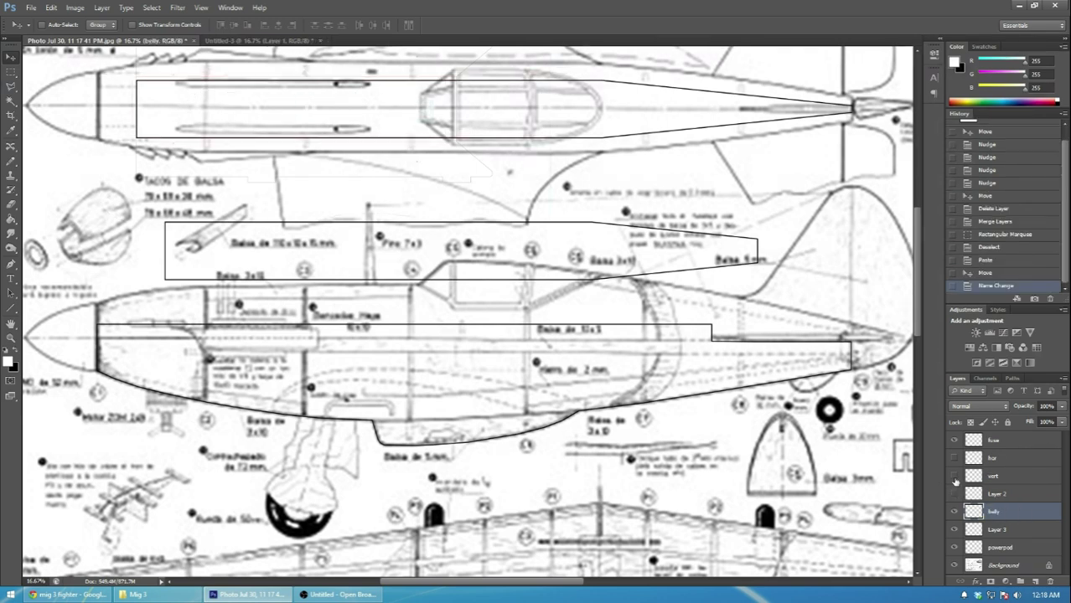
scroll(578, 362, "up", 4)
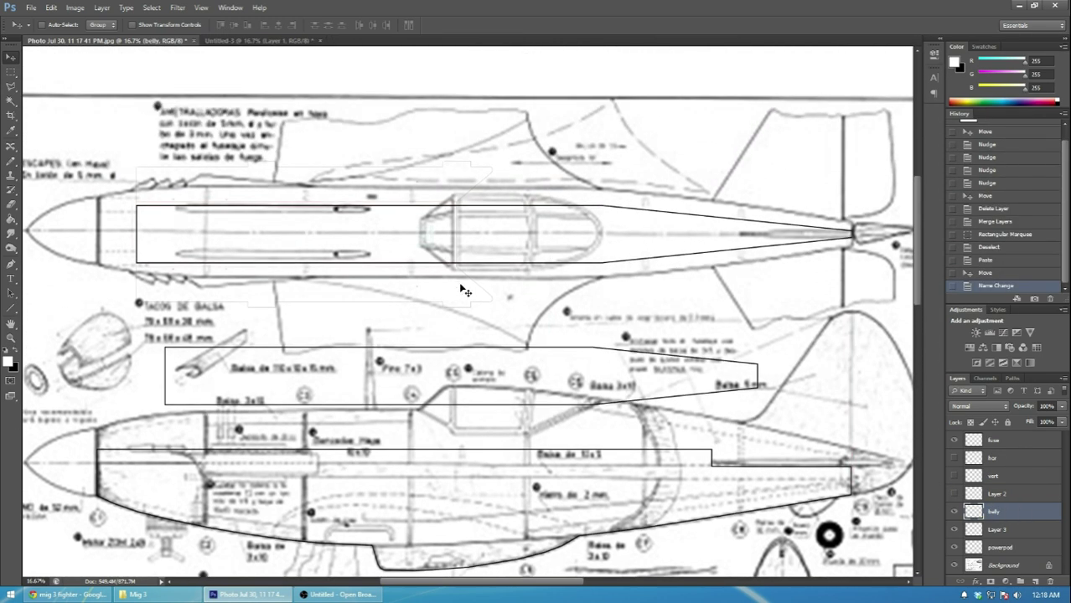
left_click(956, 531)
left_click(956, 531)
left_click(994, 531)
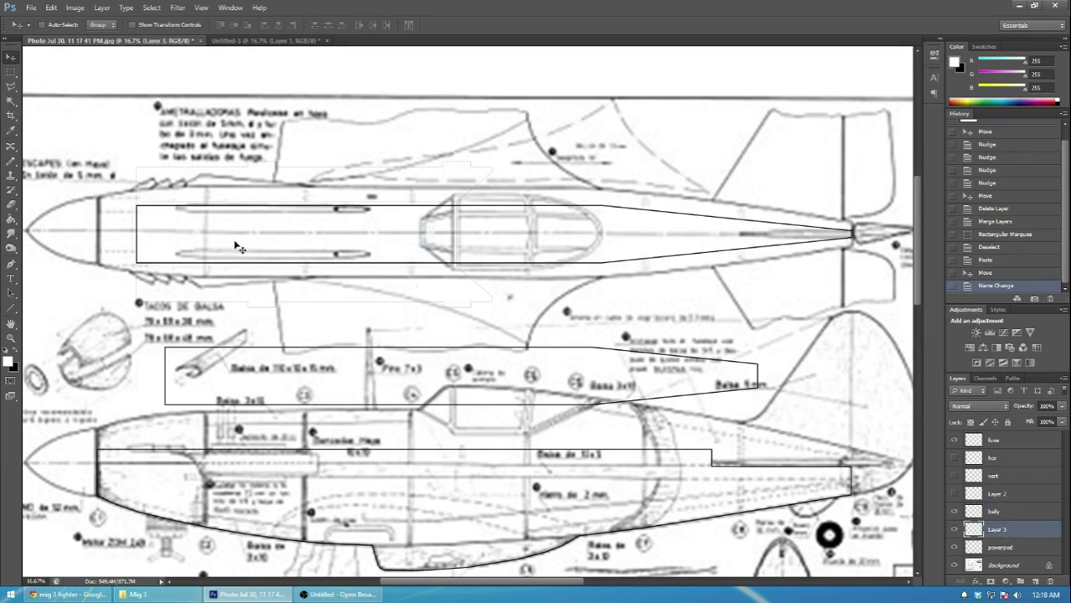
- Move the fuse layer's side-view outline up so its upper edge runs just below the top-view outline's lower edge
left_click(1008, 444)
left_click_drag(283, 476, 285, 292)
key("ctrl+plus")
scroll(352, 281, "up", 1)
left_click_drag(455, 581, 368, 580)
key("Down")
key("Down")
key("Down")
key("Down")
key("Down")
key("Down")
key("Down")
key("Down")
key("Down")
key("Down")
key("Down")
key("Down")
key("Down")
key("Down")
key("Down")
key("Down")
key("Down")
key("Down")
key("Down")
key("Down")
- Draw a vertical line about 0.5 cm long from the top-view outline's lower front corner to the fuse outline's upper edge
key("ctrl+plus")
key("ctrl+plus")
key("ctrl+plus")
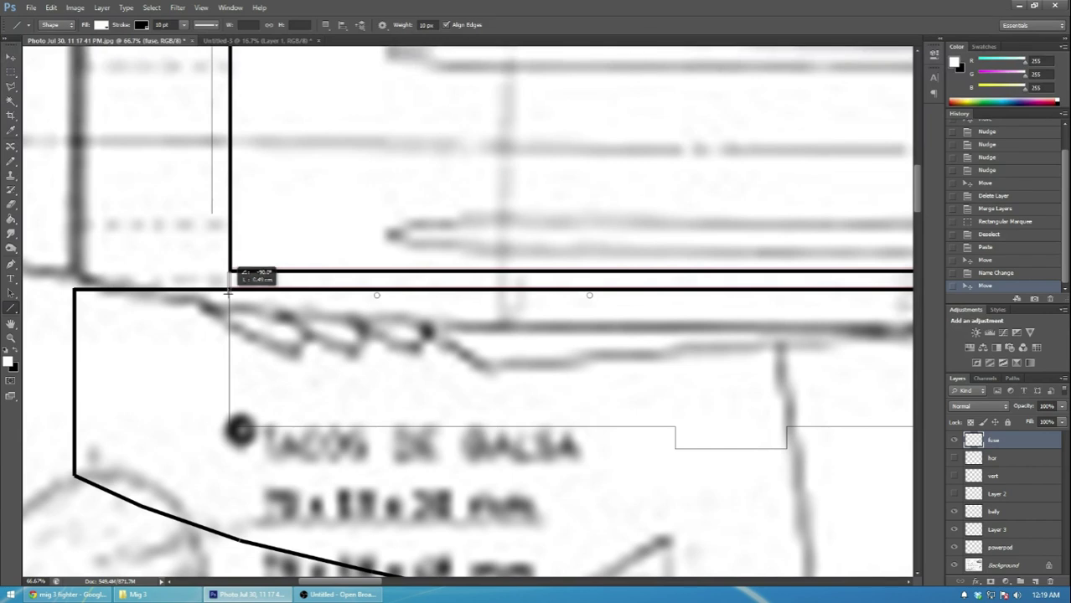
left_click_drag(228, 292, 228, 292)
- Nudge the fuse outline down to the short vertical line's lower end, and nudge that line right to align with the front corner
key("v")
key("Down")
key("Down")
key("Down")
key("Down")
key("Down")
key("Down")
key("Down")
key("Down")
key("Down")
key("Down")
left_click(976, 443)
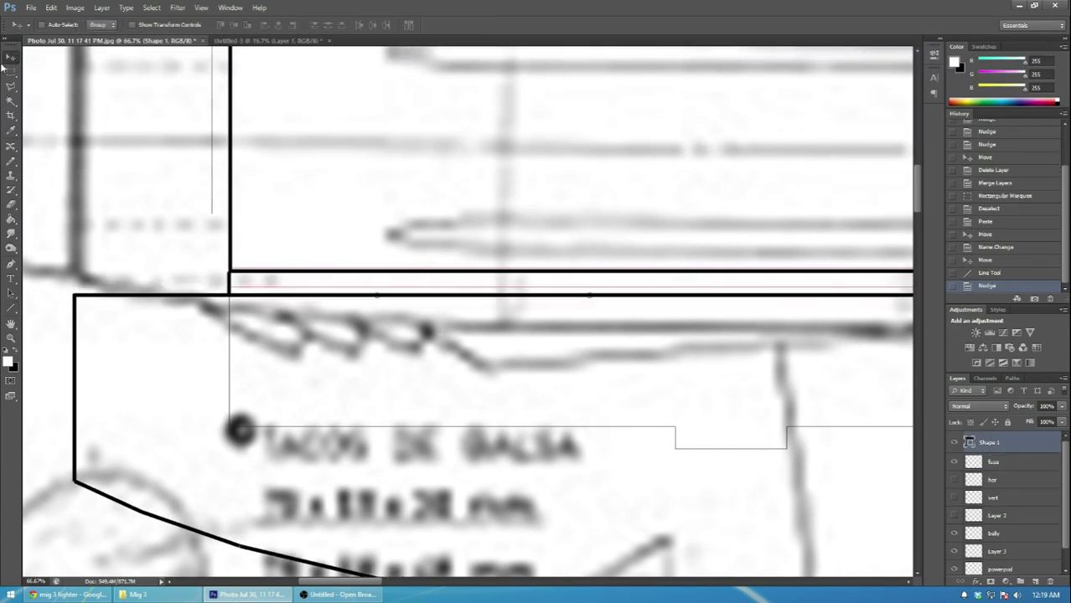
key("Right")
key("Right")
key("Right")
key("super")
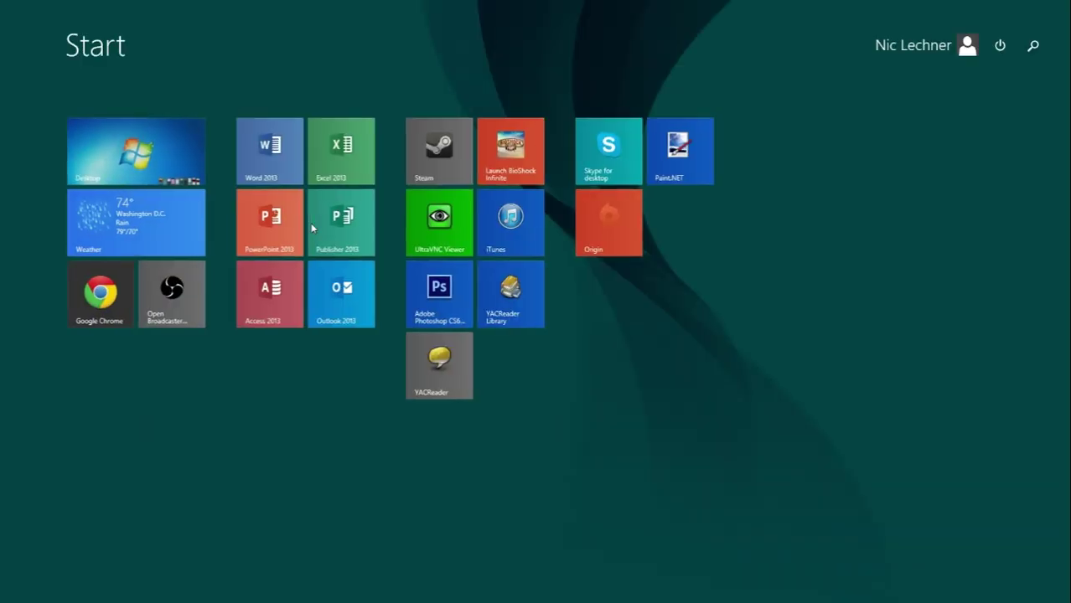
key("super")
scroll(467, 349, "down", 2)
scroll(466, 349, "up", 3)
scroll(467, 349, "down", 4)
scroll(442, 336, "up", 3)
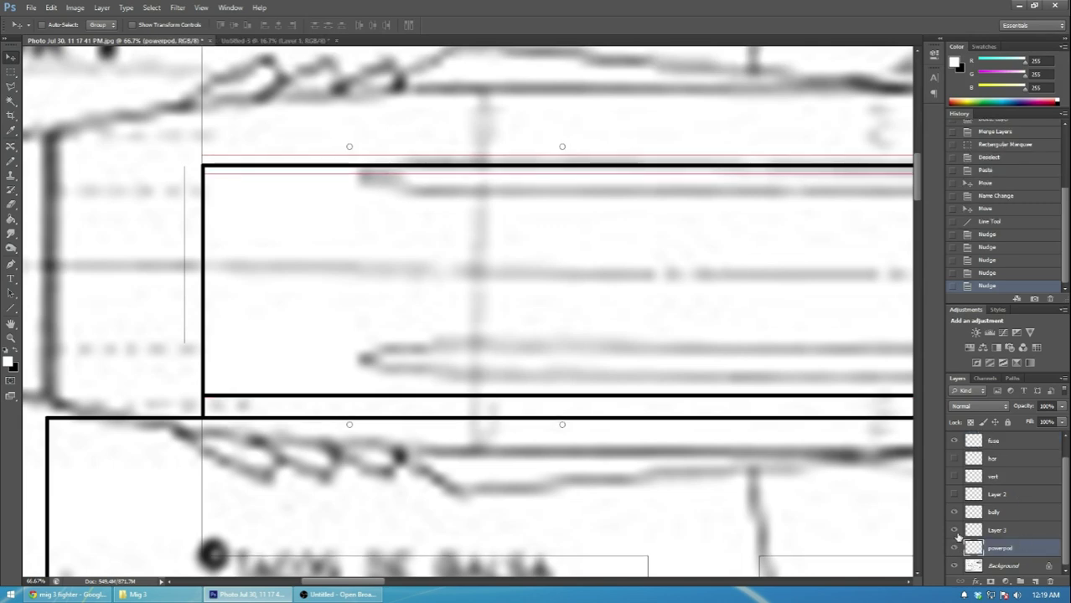
- Hide the powerpod layer
left_click(953, 548)
key("ctrl+minus")
key("ctrl+minus")
key("ctrl+minus")
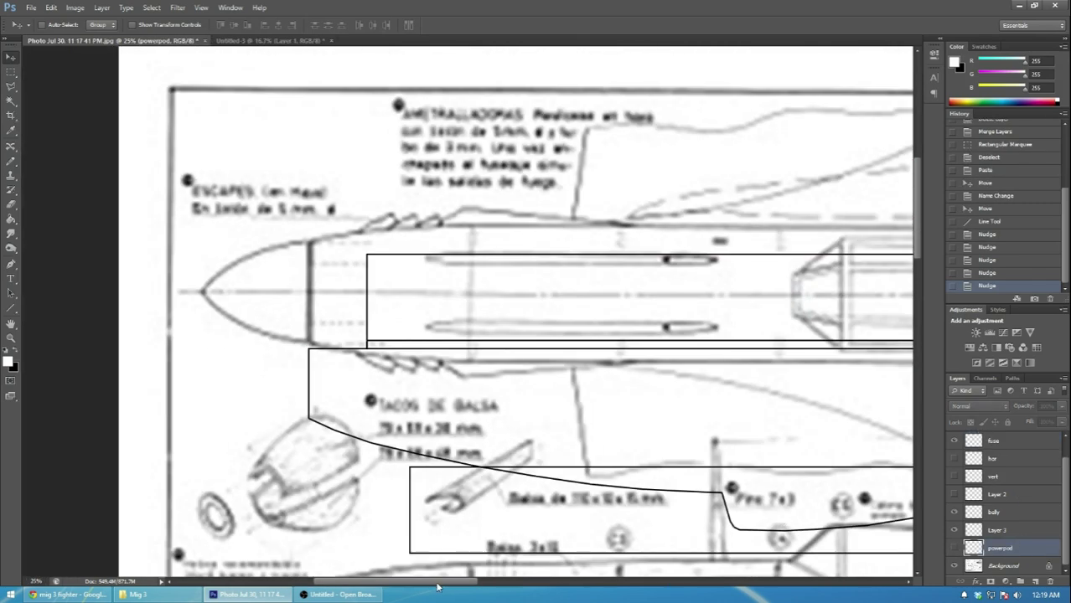
- Draw a vertical line about 0.5 cm long from the top-view outline's lower rear bend down to the fuse outline
left_click_drag(440, 582, 542, 592)
key("ctrl+plus")
key("ctrl+plus")
key("ctrl+plus")
key("u")
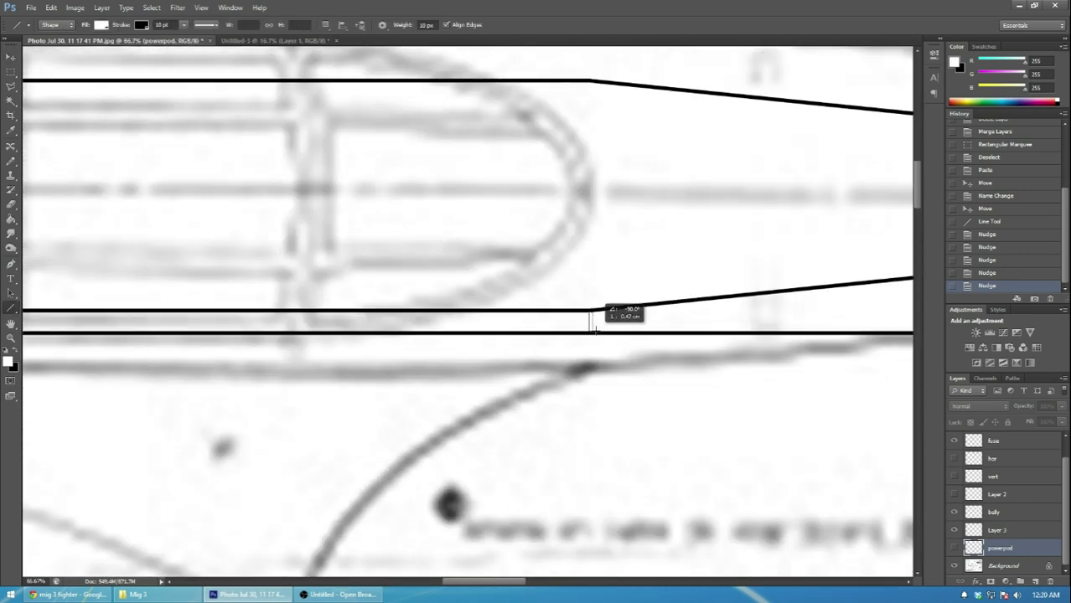
left_click_drag(593, 329, 591, 331)
key("m")
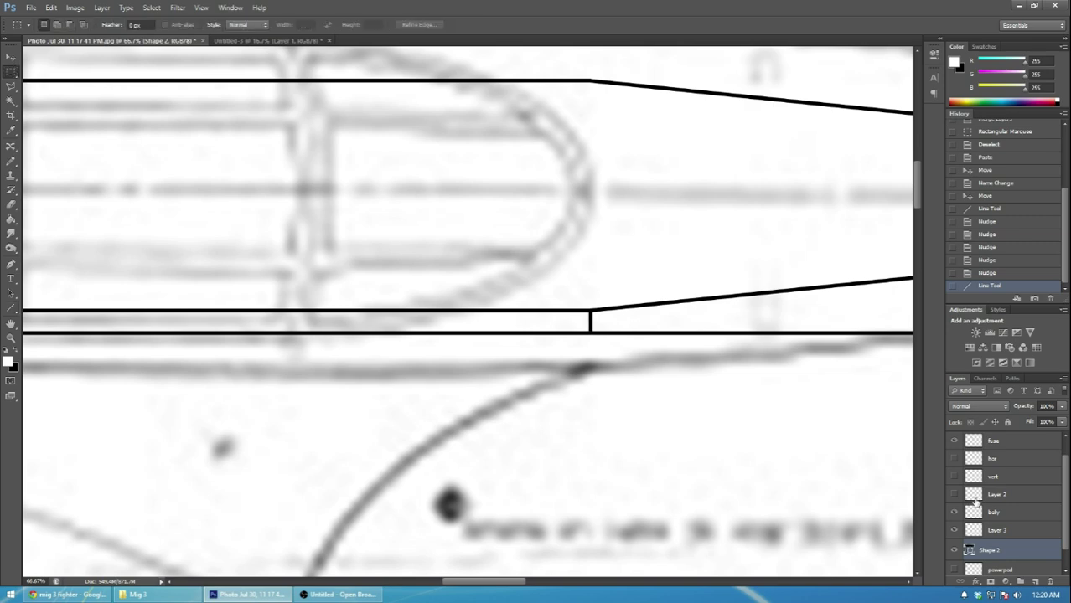
- On Layer 3, erase the top-view outline's tapered tail behind the bend with a rectangular selection, and deselect
scroll(528, 481, "right", 6)
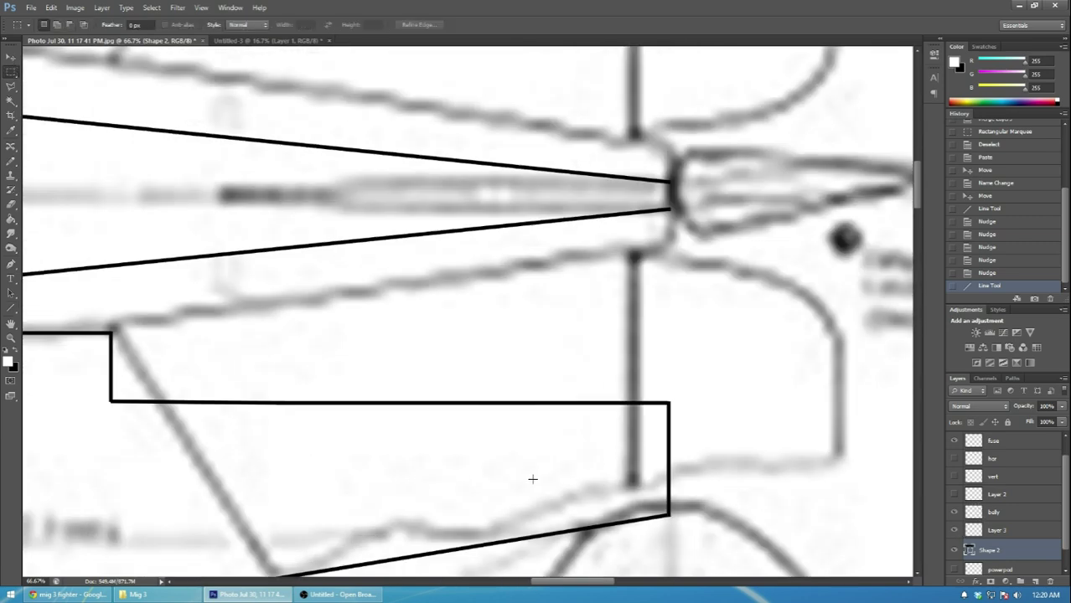
scroll(521, 490, "down", 1)
scroll(521, 490, "down", 1)
left_click_drag(561, 583, 527, 582)
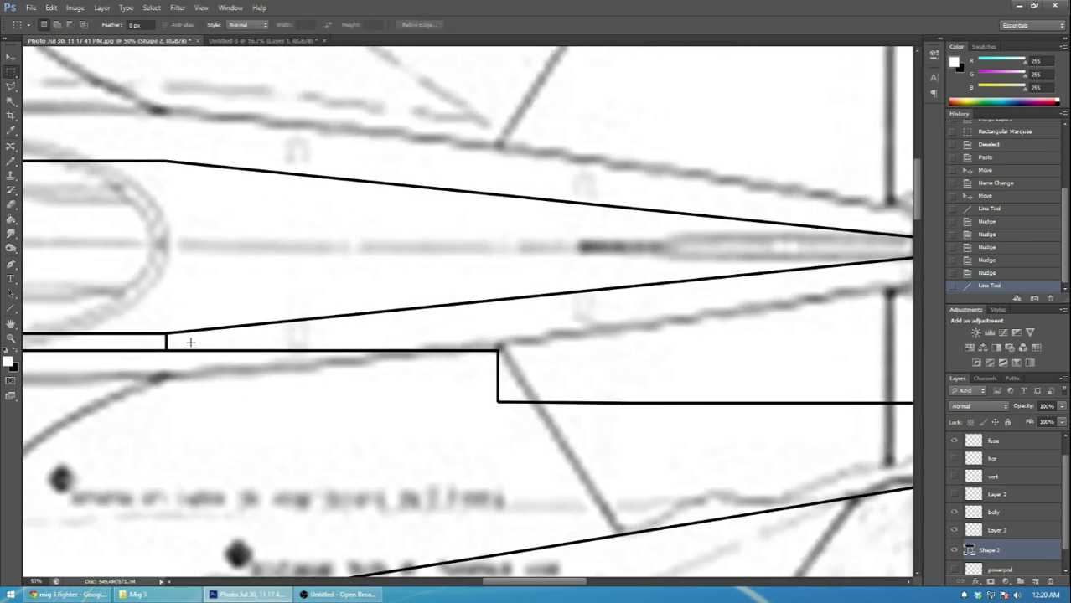
left_click_drag(179, 343, 783, 173)
key("Delete")
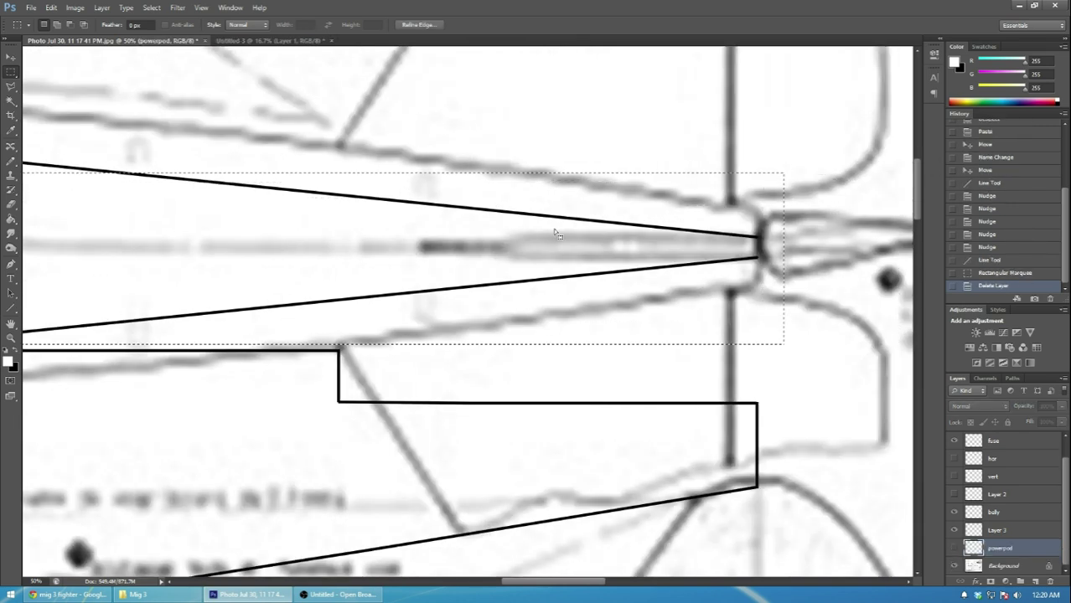
left_click(994, 531)
key("Delete")
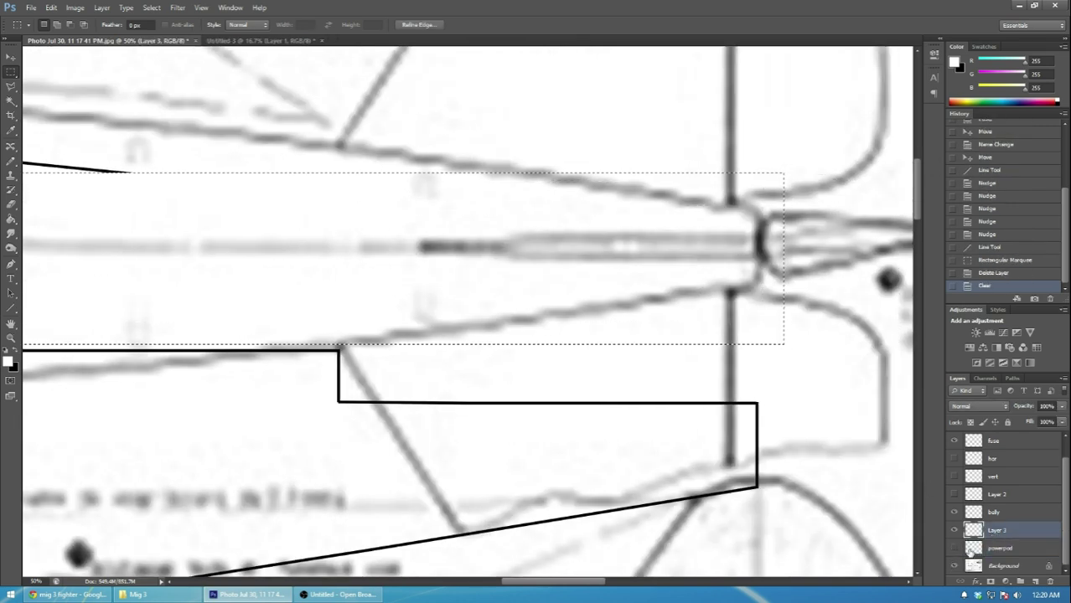
key("ctrl+d")
- Draw a 476 px high vertical line from the fuse outline's upper edge up past the top-view outline's cut lower rear end
scroll(546, 584, "left", 5)
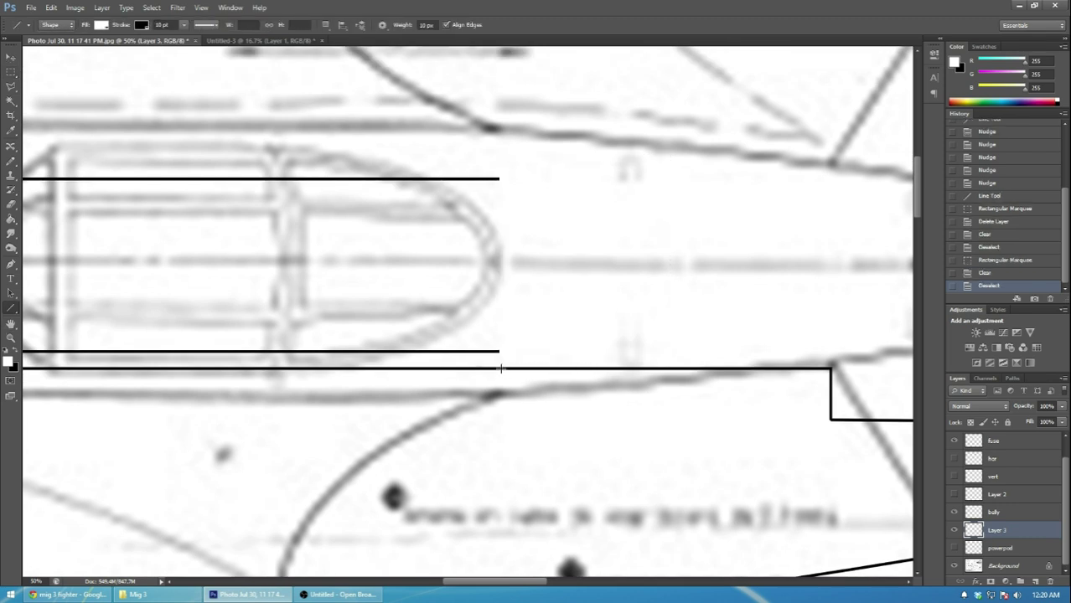
mouse_move(499, 367)
left_mouse_down()
mouse_move(500, 171)
mouse_move(499, 235)
left_mouse_up()
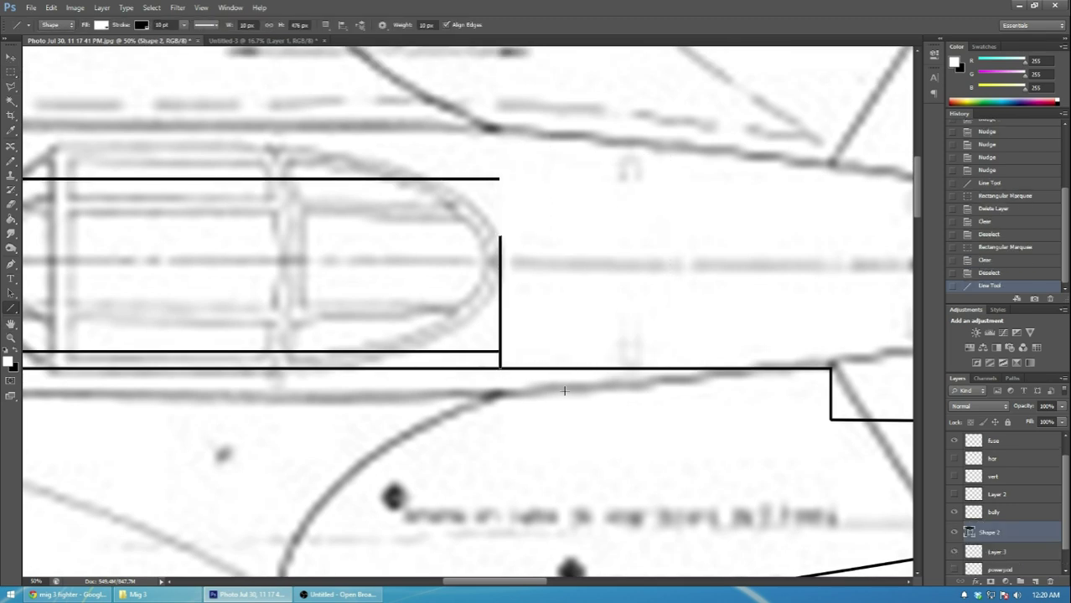
- Draw a 5001 px long horizontal line along the top-view outline's lower edge, ending at the rear vertical line
key("ctrl+minus")
left_click_drag(509, 580, 403, 576)
scroll(394, 502, "up", 3)
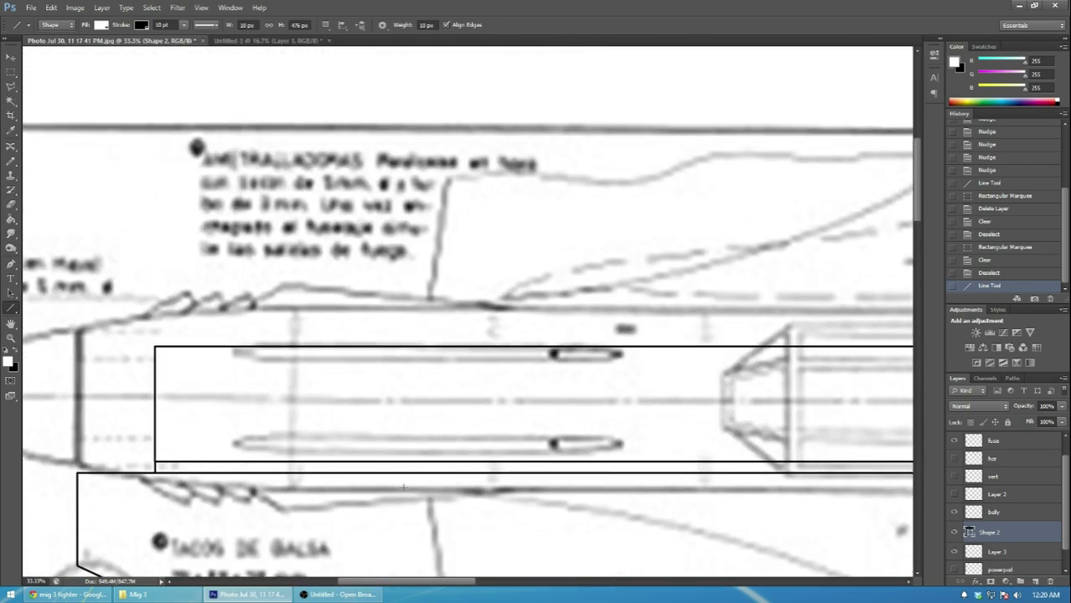
scroll(410, 493, "down", 1)
key("ctrl+minus")
key("ctrl+minus")
scroll(576, 465, "down", 2)
scroll(586, 465, "up", 3)
key("ctrl+plus")
key("ctrl+plus")
scroll(598, 464, "down", 6)
scroll(234, 384, "up", 1)
key("ctrl+plus")
key("ctrl+plus")
scroll(234, 385, "down", 3)
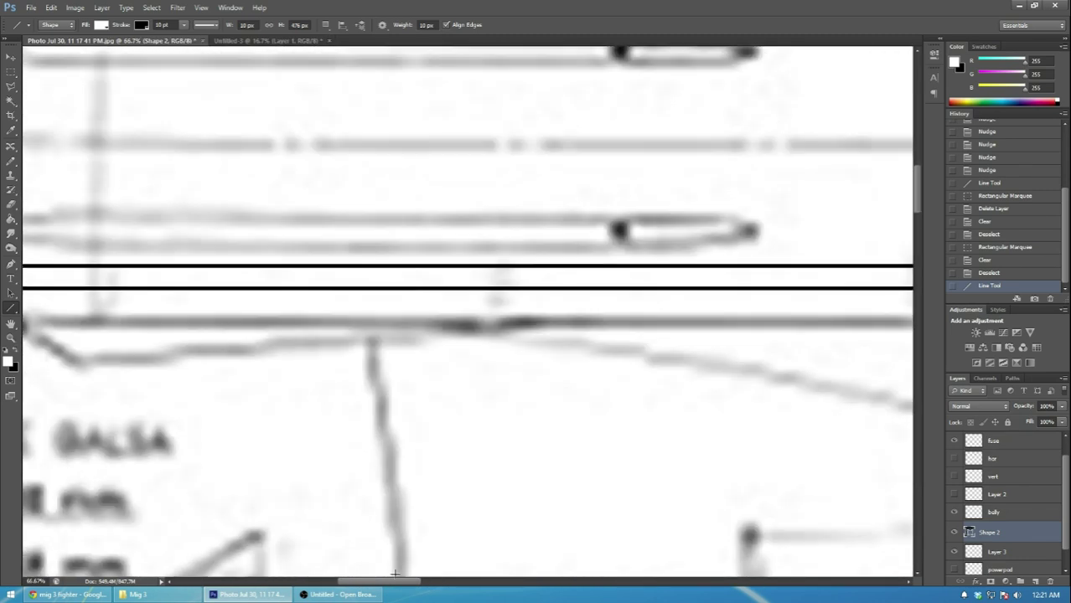
left_click_drag(399, 581, 354, 580)
left_click_drag(302, 265, 644, 268)
- Set the new horizontal line's stroke colour to red and nudge the line down by one pixel
left_click(141, 24)
left_click(91, 78)
key("v")
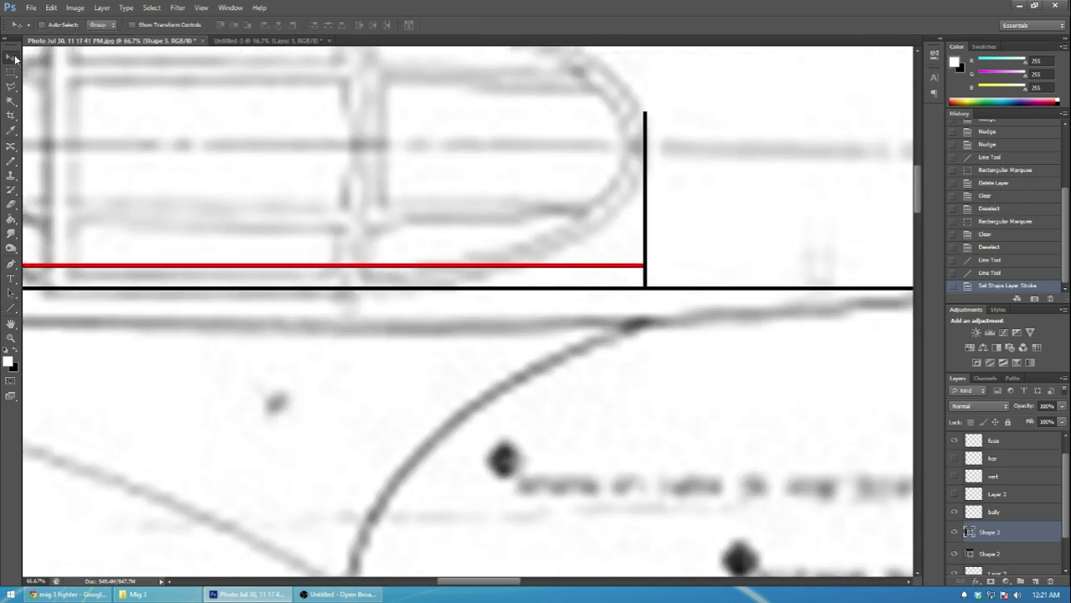
key("Down")
- Draw a 5002 px long red line along the fuse outline's upper edge between the front and rear vertical lines, and nudge it up
left_click_drag(492, 581, 340, 580)
key("u")
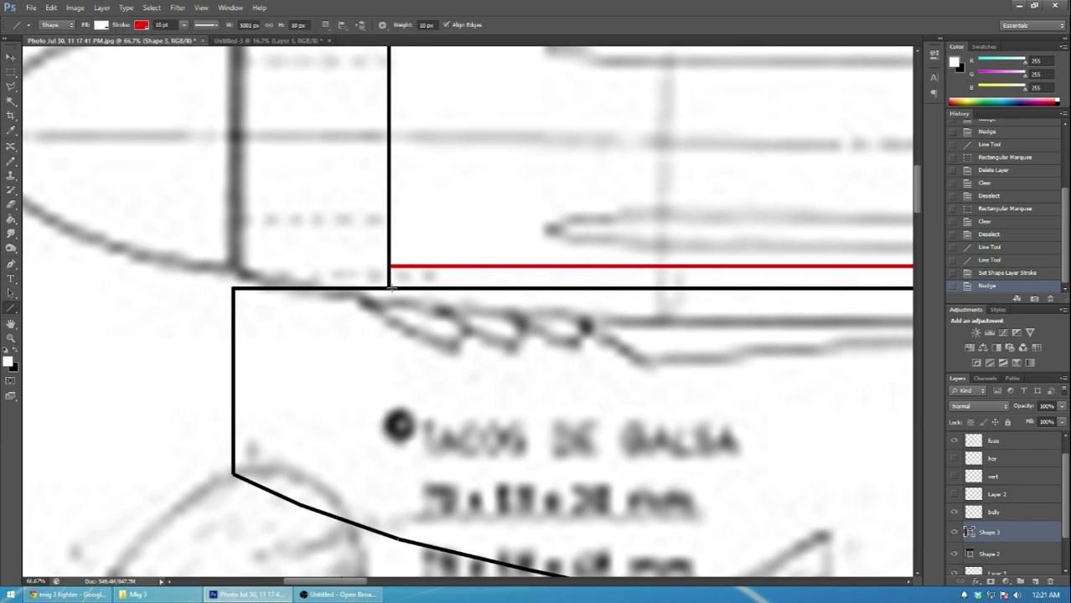
left_click_drag(390, 287, 704, 290)
left_click(11, 57)
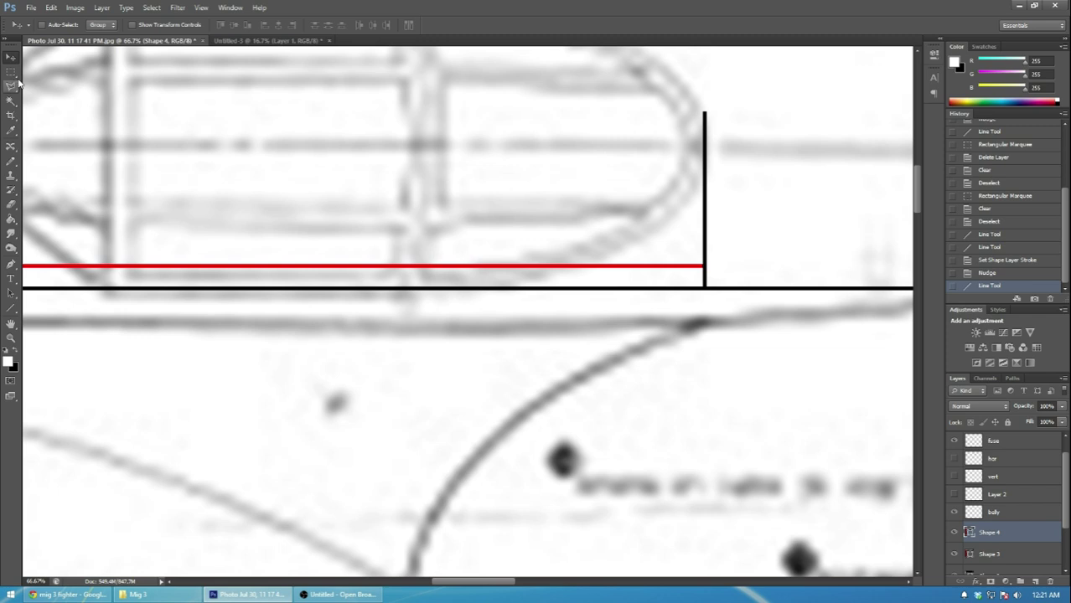
key("Up")
left_click(10, 308)
left_click(144, 25)
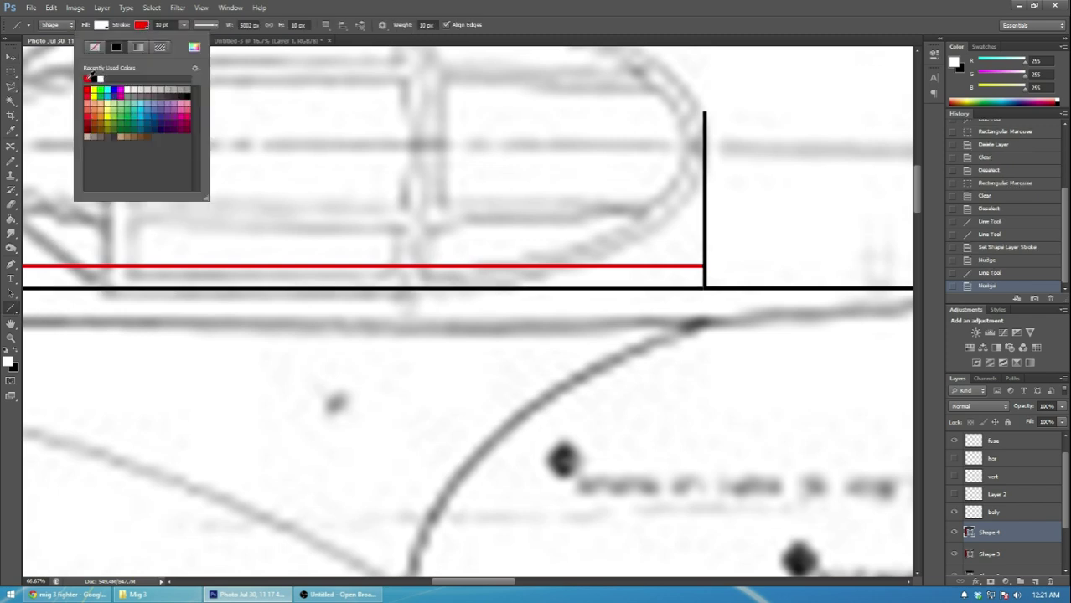
left_click(565, 3)
- Move the belly and fuse layers below the red line layers Shape 3 and Shape 4 in the layer order
left_click_drag(1014, 558, 1015, 563)
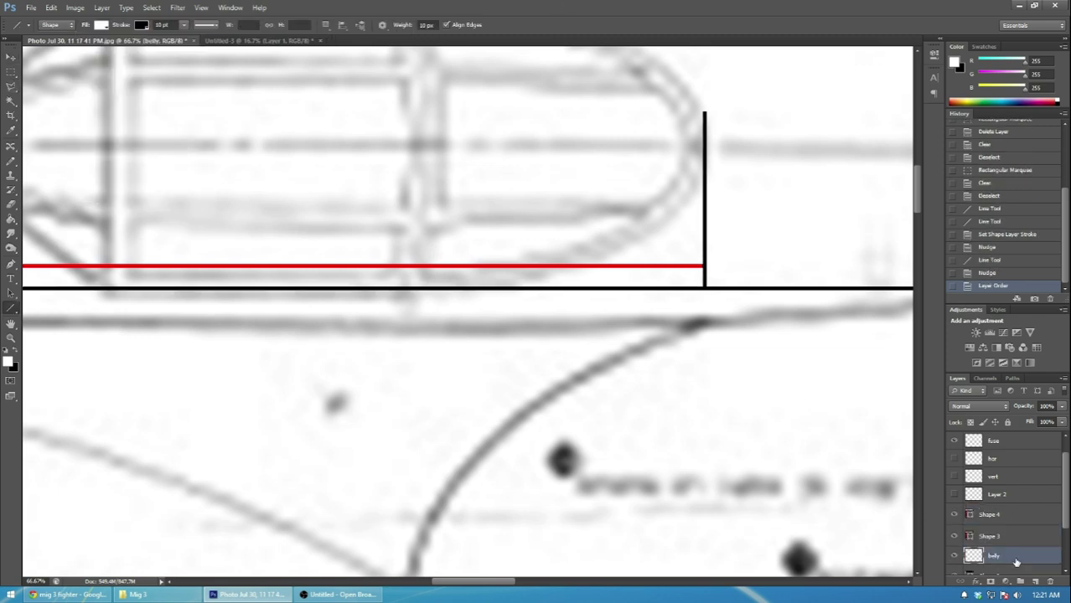
scroll(1002, 535, "up", 1)
left_click_drag(1013, 463, 1014, 567)
- Merge the Shape 4, Shape 3, fuse, Shape 2 and Layer 3 layers into one layer and name it fuse
left_click_drag(520, 581, 343, 559)
key("m")
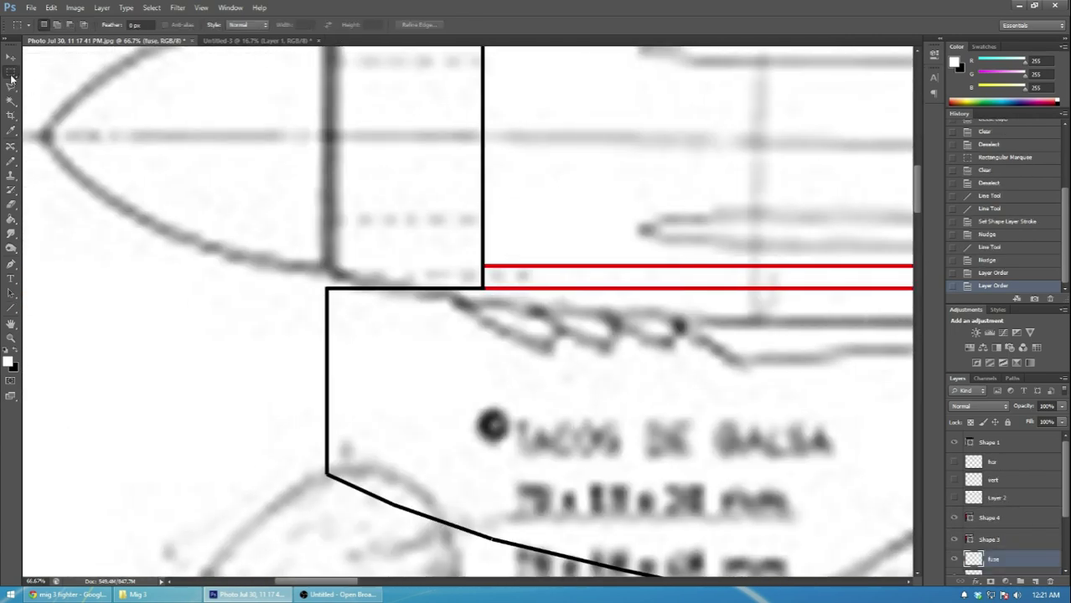
key("ctrl+minus")
key("ctrl+minus")
key("ctrl+minus")
key("ctrl+minus")
left_click_drag(458, 582, 579, 566)
scroll(985, 546, "down", 3)
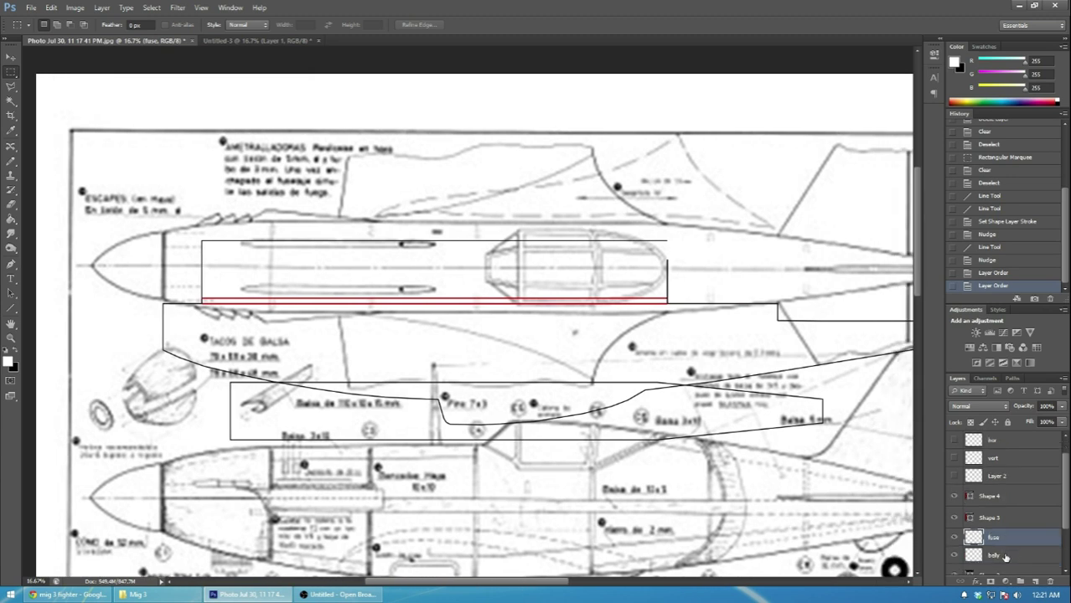
left_click(1022, 553)
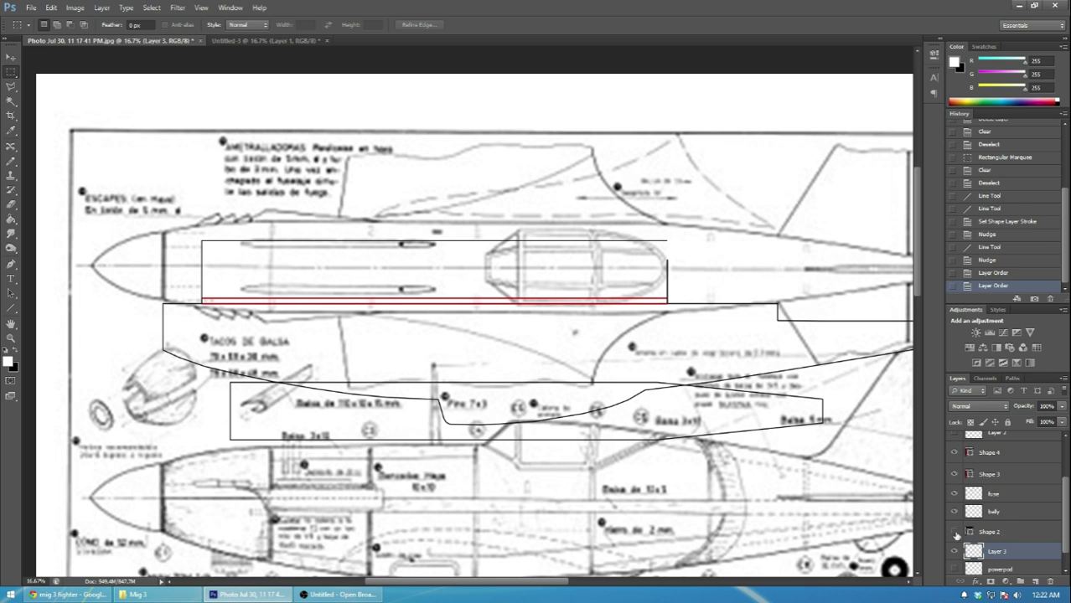
left_click(987, 532, "shift")
left_click(997, 496, "ctrl")
left_click(997, 475, "ctrl")
left_click(997, 454, "ctrl")
right_click(997, 455)
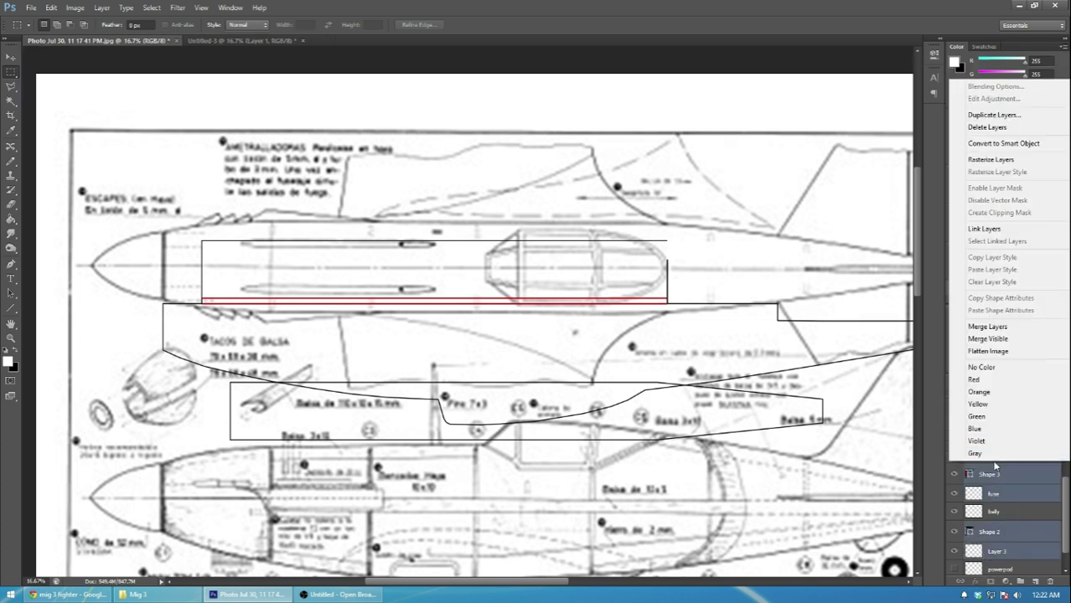
left_click(996, 551)
right_click(996, 551)
left_click(982, 414)
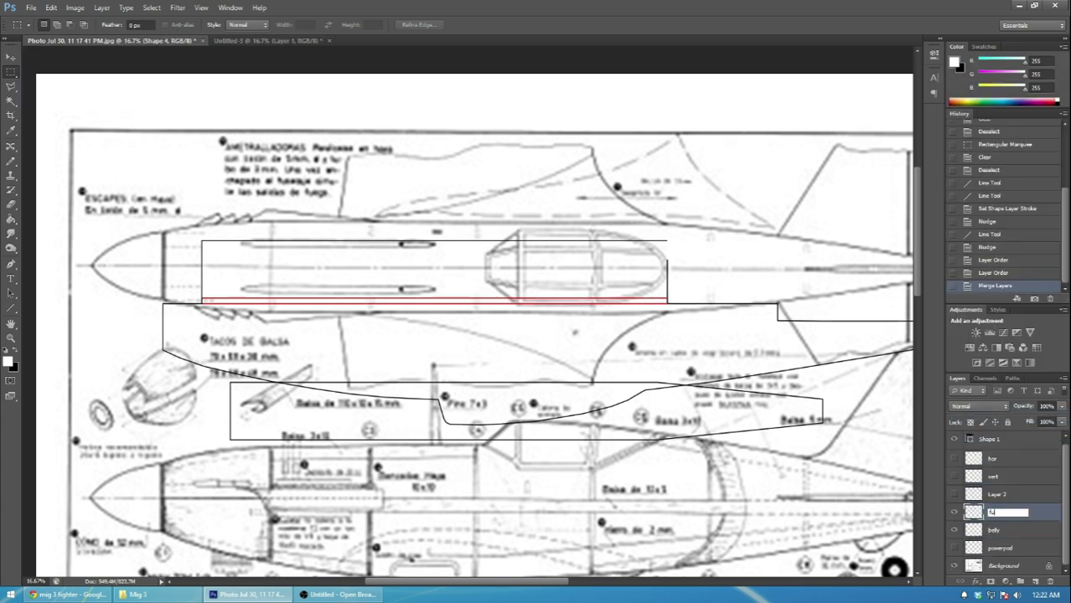
key("Return")
- Copy the fuse layer's outline into a new document and flip that canvas vertically
key("ctrl+a")
key("ctrl+c")
left_click(30, 8)
left_click(34, 17)
left_click(646, 155)
key("ctrl+v")
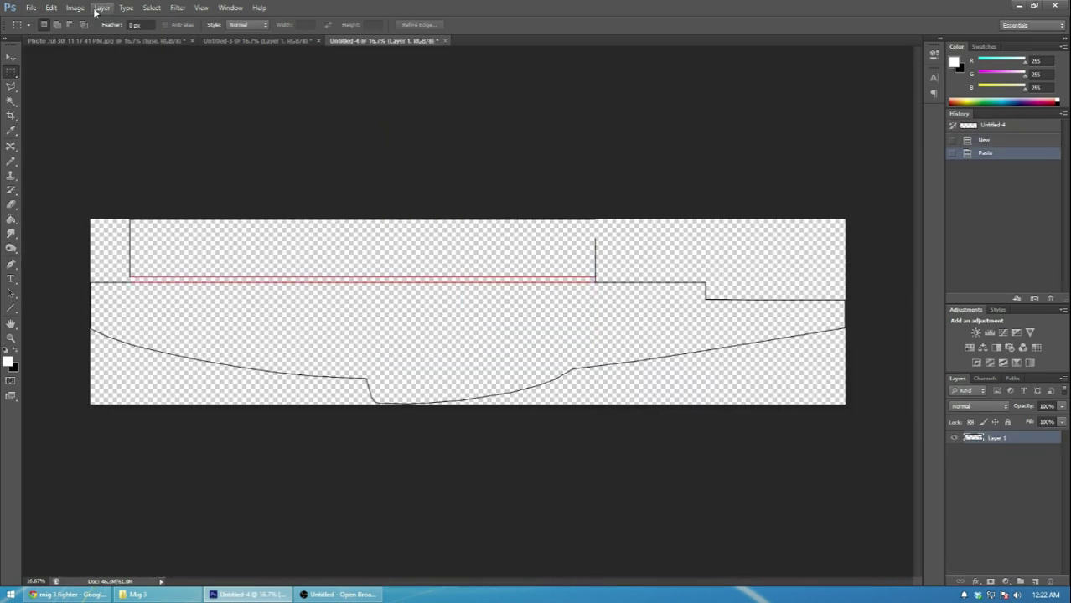
left_click(74, 7)
mouse_move(126, 110)
left_click(255, 167)
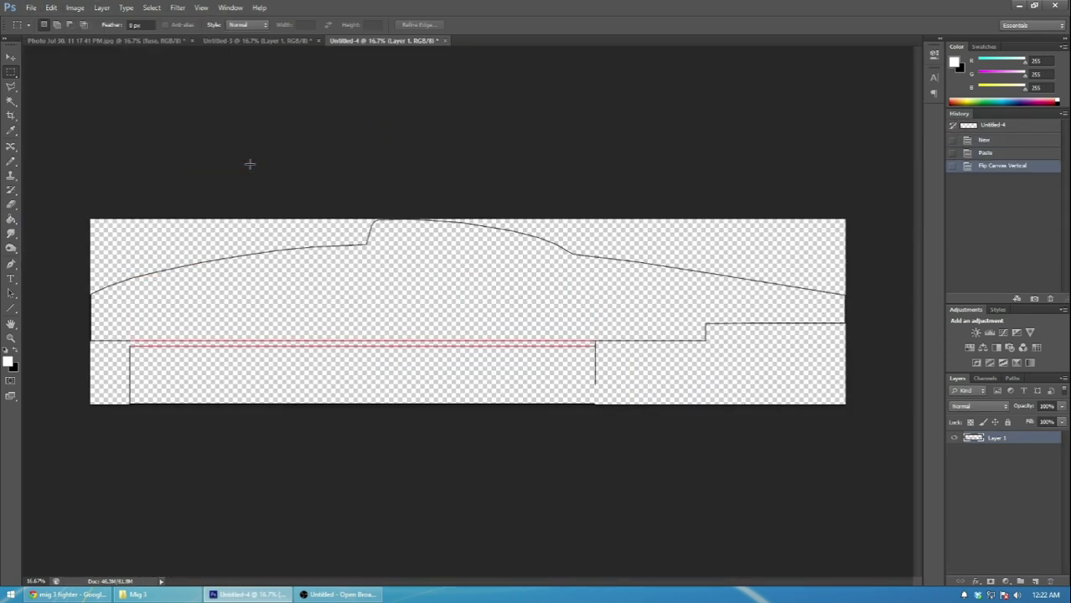
- Copy the flipped outline back into the plan document and place it above the original fuse outline
key("ctrl+a")
key("ctrl+c")
left_click(160, 41)
key("ctrl+v")
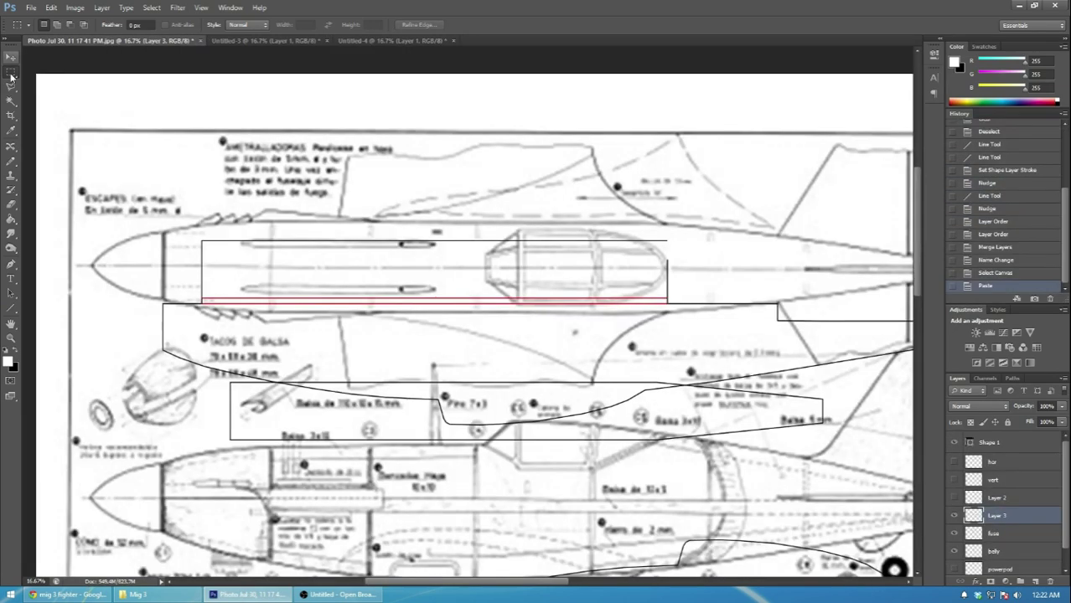
left_click(10, 57)
left_click_drag(654, 439, 418, 206)
- Align the mirrored fuselage side with the original's front vertical edge, finishing with small nudges to the right
key("ctrl+plus")
key("ctrl+plus")
scroll(440, 201, "up", 2)
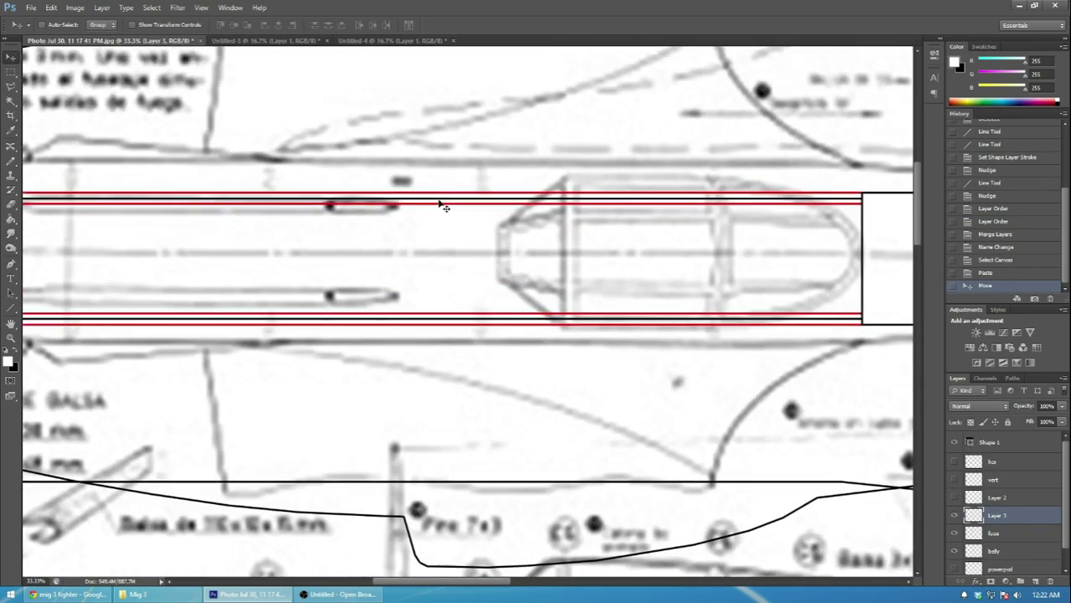
left_click_drag(463, 578, 413, 578)
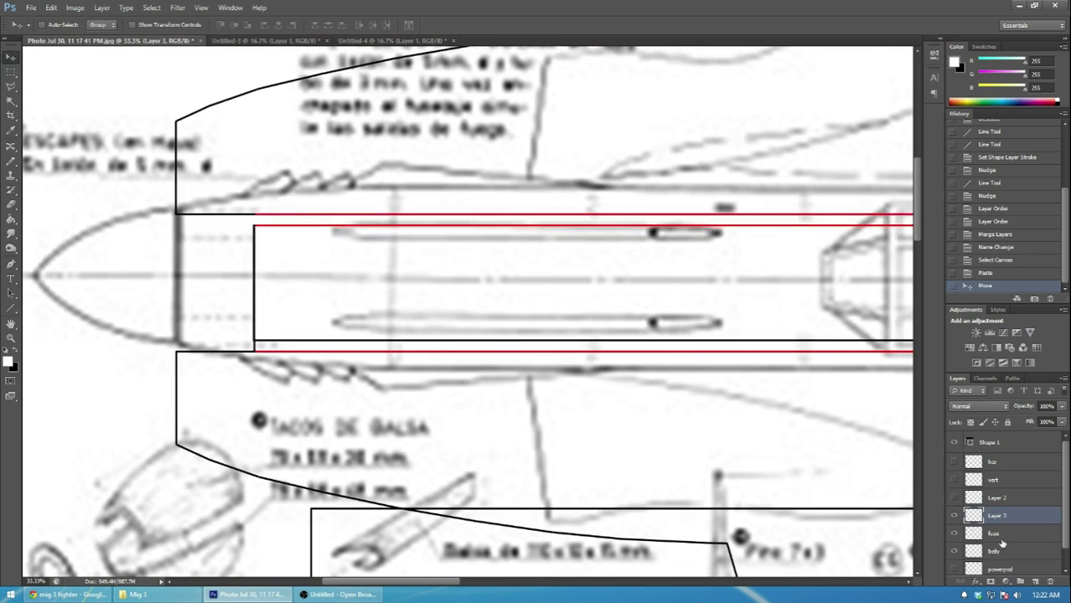
key("ctrl+plus")
left_click_drag(398, 582, 374, 581)
scroll(408, 455, "up", 4)
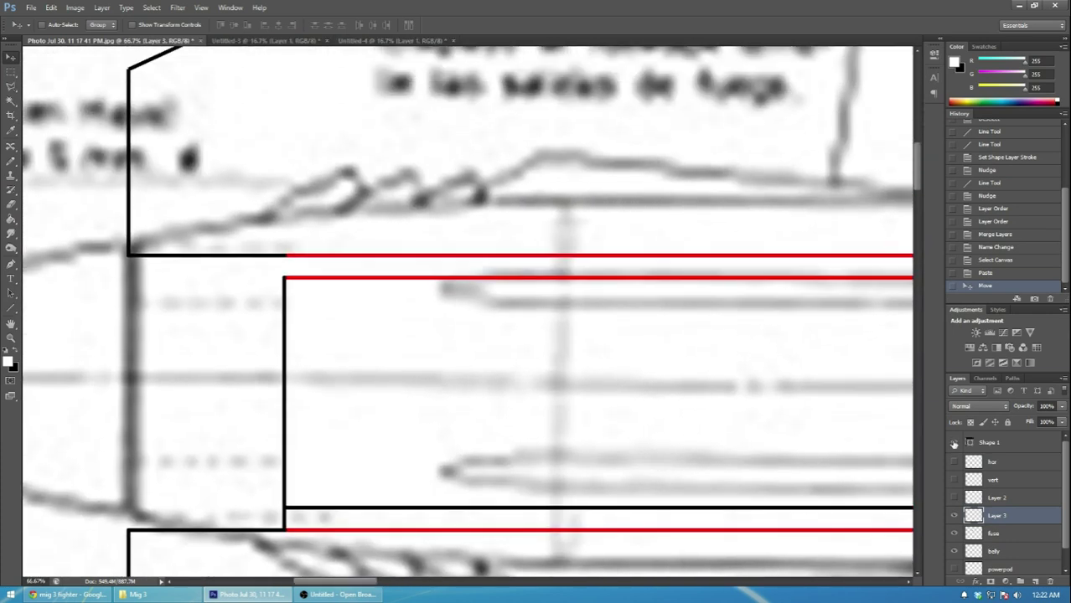
left_click(953, 443)
key("shift+Right")
key("shift+Right")
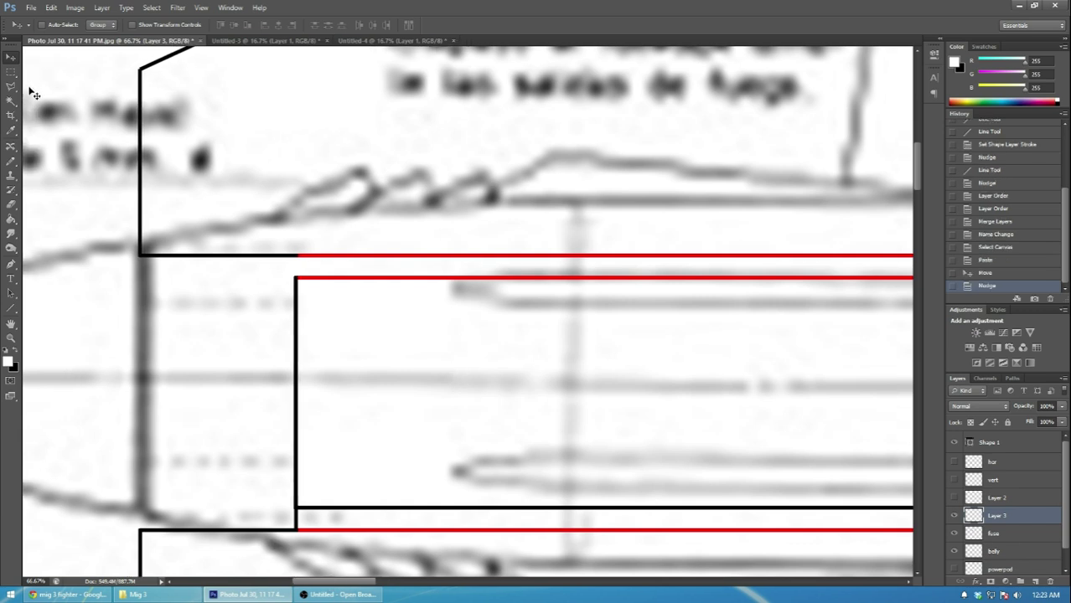
- Clear the mirrored copy's black horizontal line that covers the inner red line of the lower fuselage side
mouse_move(343, 590)
left_mouse_down()
mouse_move(492, 597)
mouse_move(343, 594)
left_mouse_up()
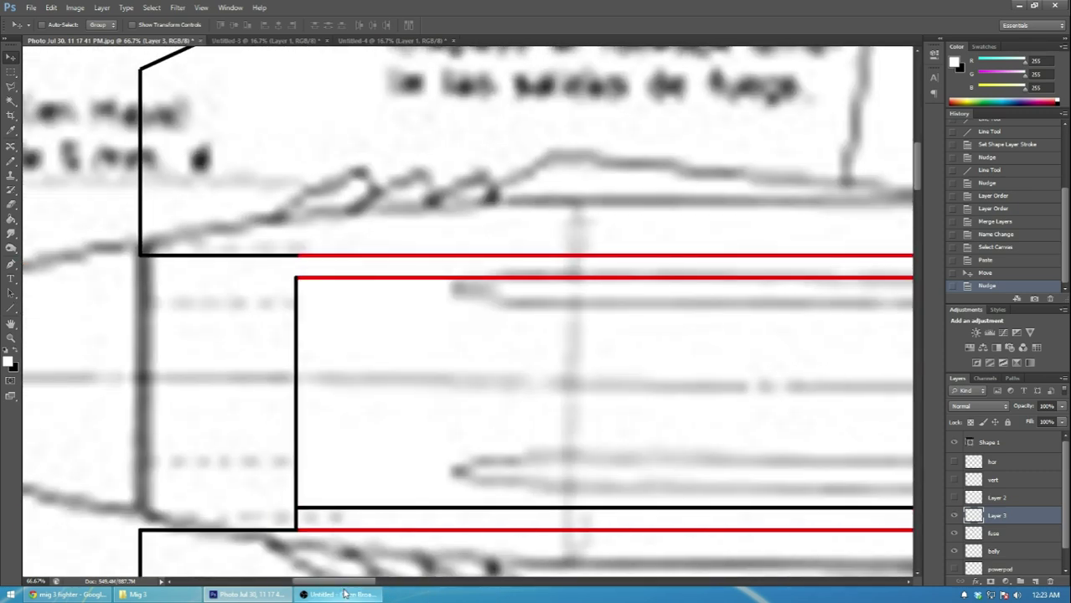
key("m")
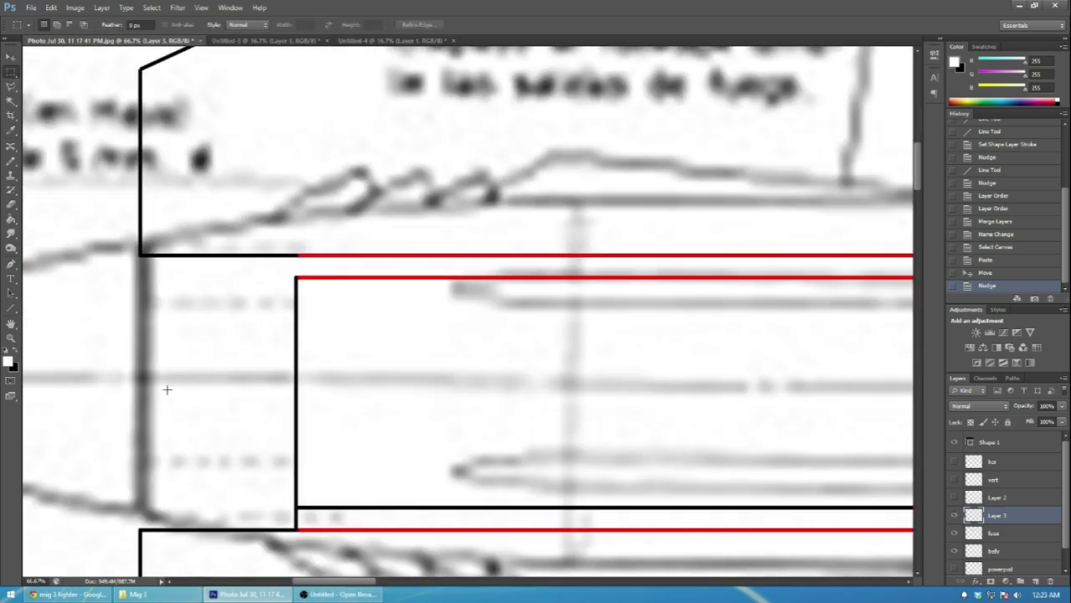
left_click_drag(279, 499, 695, 513)
key("Delete")
key("ctrl+d")
- Draw a black vertical line about 0.51 cm long joining the two upper red lines at their front end
left_click_drag(480, 581, 331, 578)
left_click(13, 309)
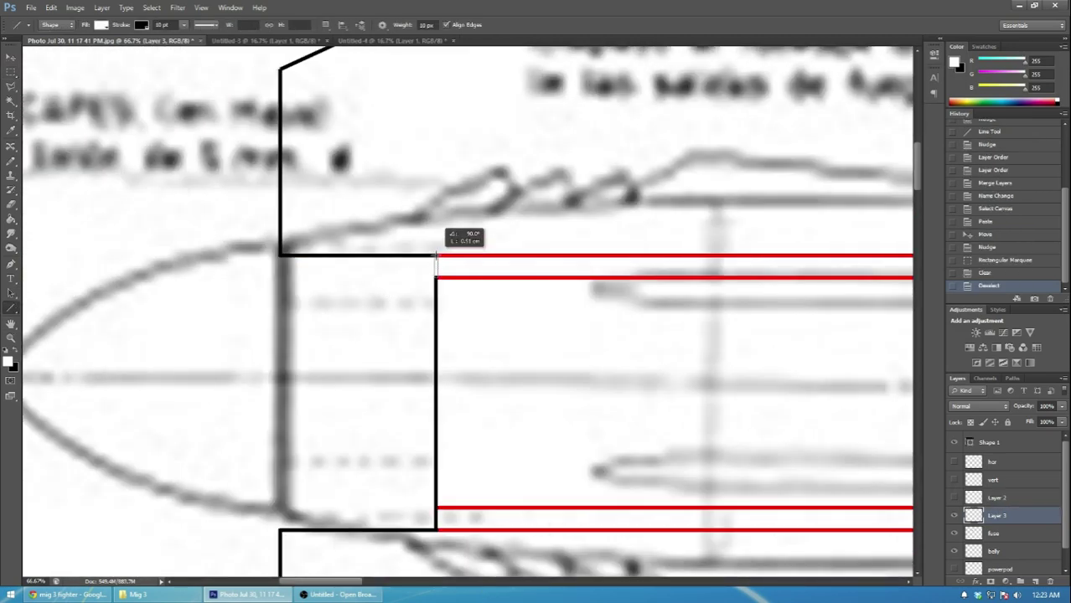
left_click_drag(435, 256, 436, 256)
left_click(11, 57)
key("ctrl+plus")
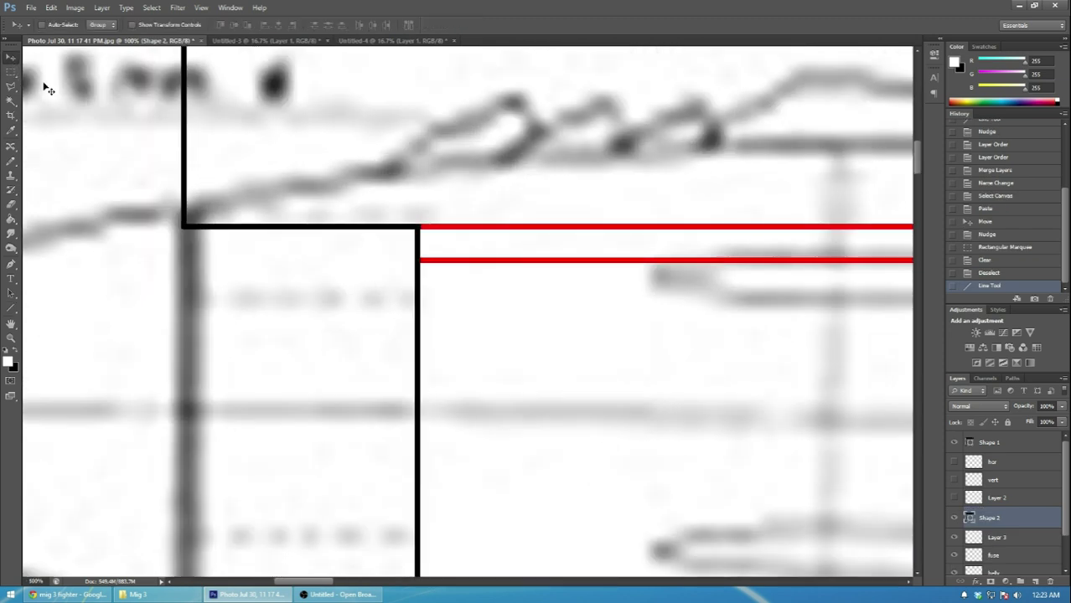
- Merge the Shape 1, Shape 2, Layer 3 and fuse layers into one layer and rename it fuse
key("ctrl+minus")
key("ctrl+minus")
left_click(953, 538)
left_click(953, 539)
left_click(996, 539)
left_click(995, 519, "ctrl")
left_click(997, 447, "ctrl")
left_click(995, 554, "ctrl")
right_click(995, 554)
left_click(990, 419)
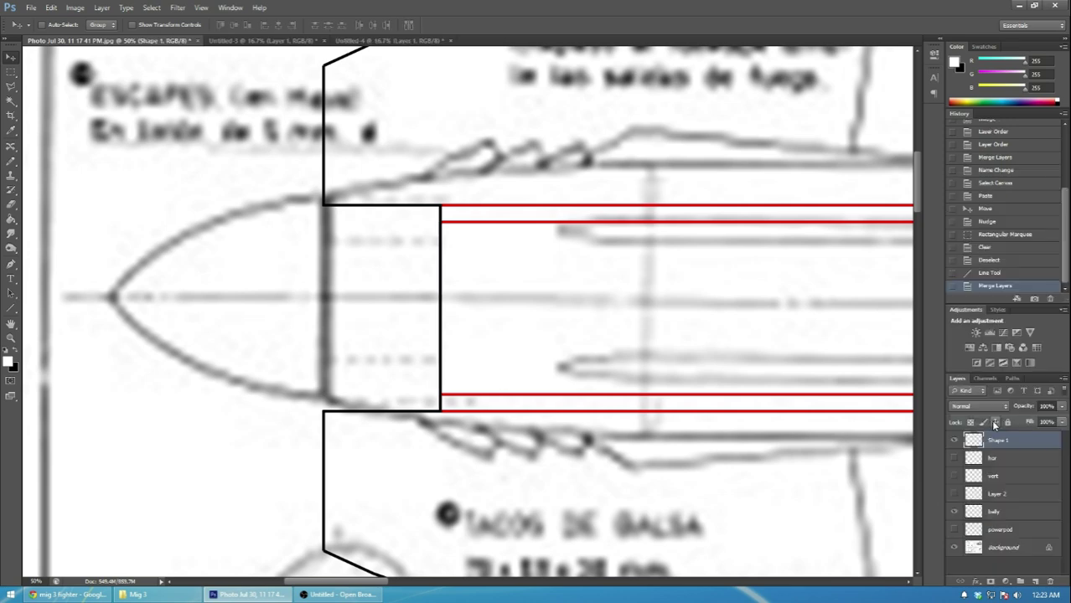
type("fuse")
key("Return")
left_click(955, 442)
left_click(955, 442)
- Reposition the merged fuse outline on the canvas, show Layer 2, and hide the Background and belly layers
key("ctrl+minus")
key("ctrl+minus")
key("ctrl+minus")
key("ctrl+minus")
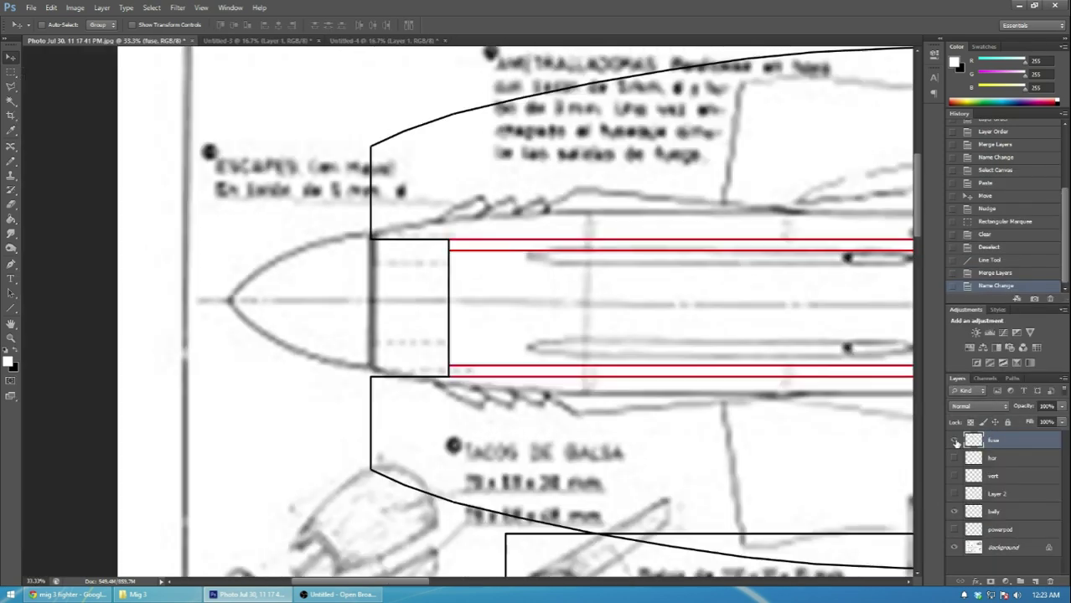
left_click_drag(483, 584, 537, 584)
left_click_drag(464, 340, 456, 425)
scroll(468, 431, "down", 3)
left_click_drag(469, 271, 484, 226)
left_click(954, 547)
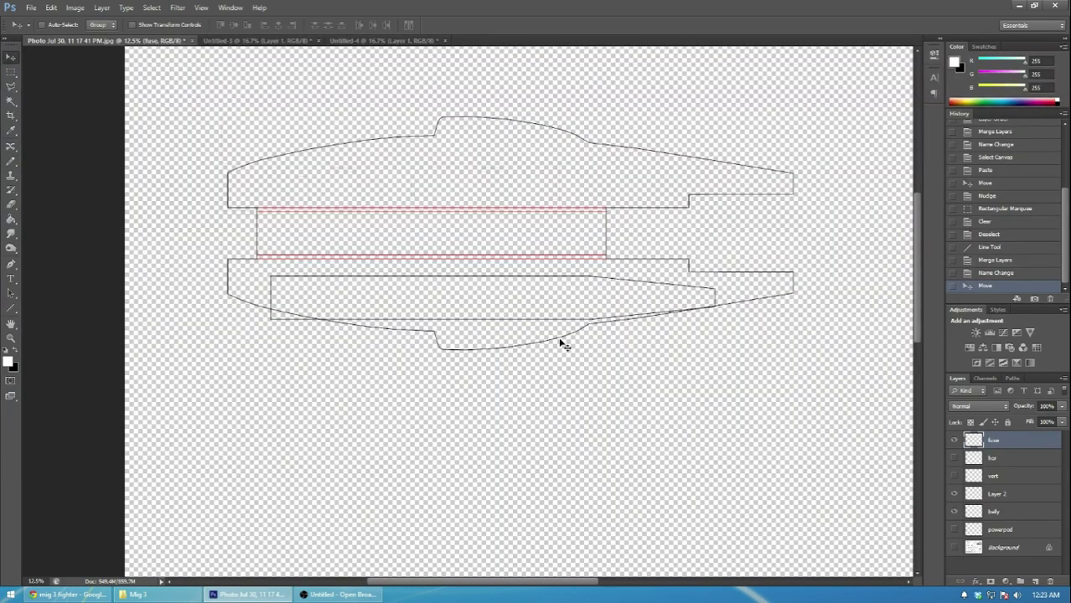
left_click(953, 512)
scroll(575, 286, "up", 4)
left_click_drag(405, 215, 402, 244)
- Move the Layer 2 template so its slots fit between the inner red lines, near the fuselage's front vertical edge
left_click(990, 500)
left_click_drag(501, 305, 503, 303)
key("ctrl+plus")
key("ctrl+plus")
key("ctrl+plus")
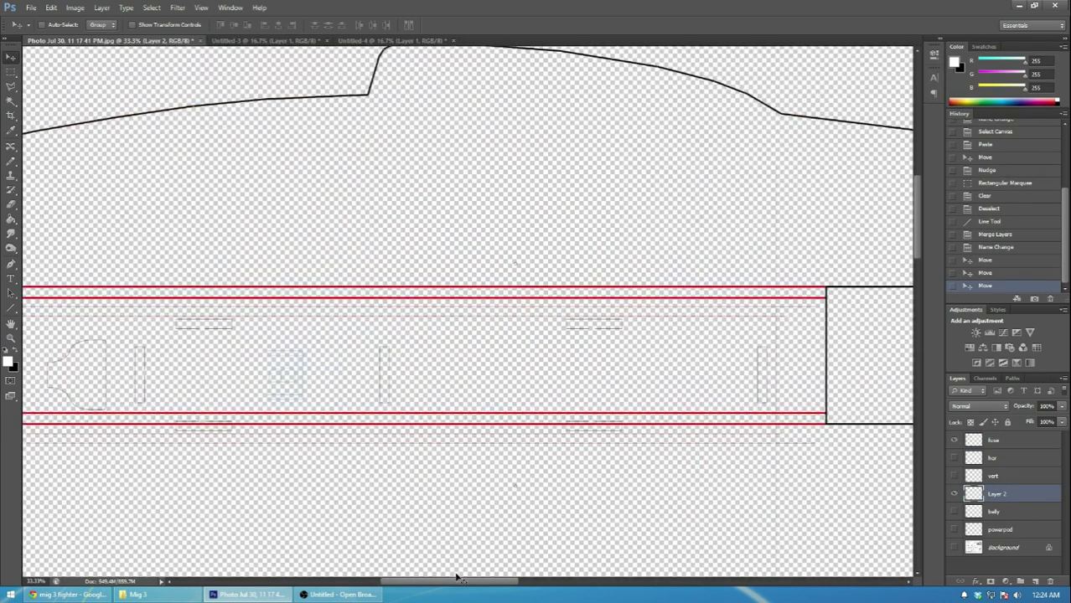
left_click_drag(457, 579, 388, 578)
scroll(395, 564, "up", 2)
left_click_drag(445, 401, 387, 378)
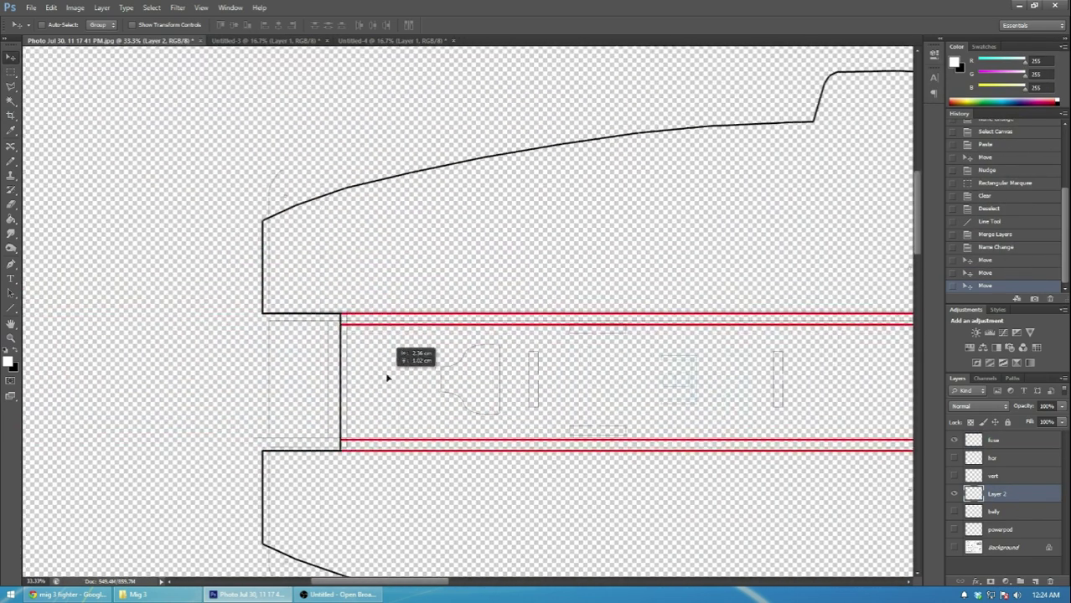
key("ctrl+plus")
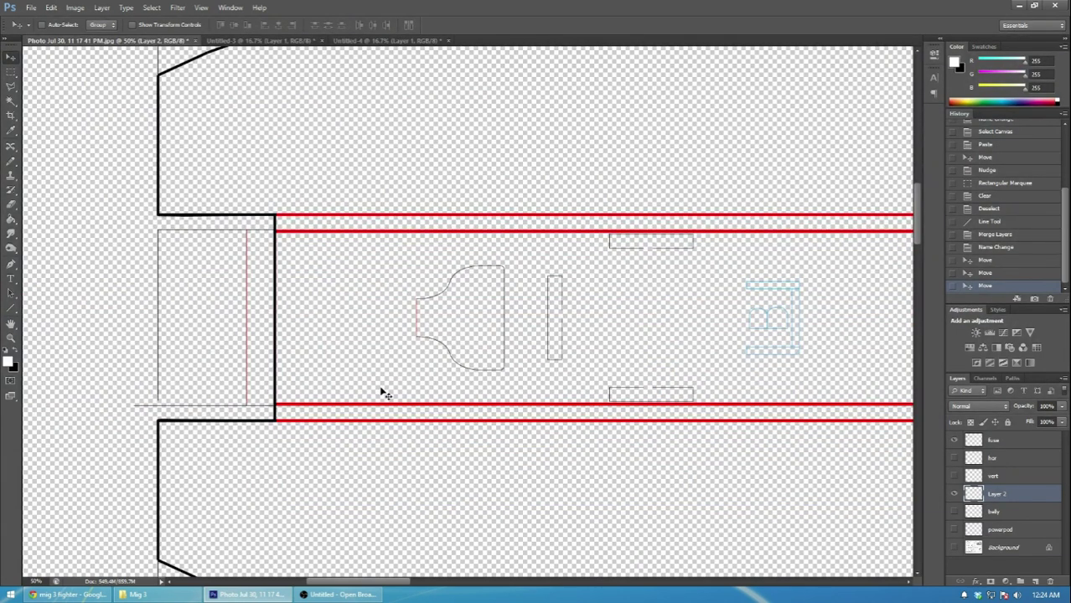
left_click_drag(381, 392, 380, 392)
- Mark the template's two small circles outside the red lines with black Pencil dots
left_click_drag(381, 587, 416, 587)
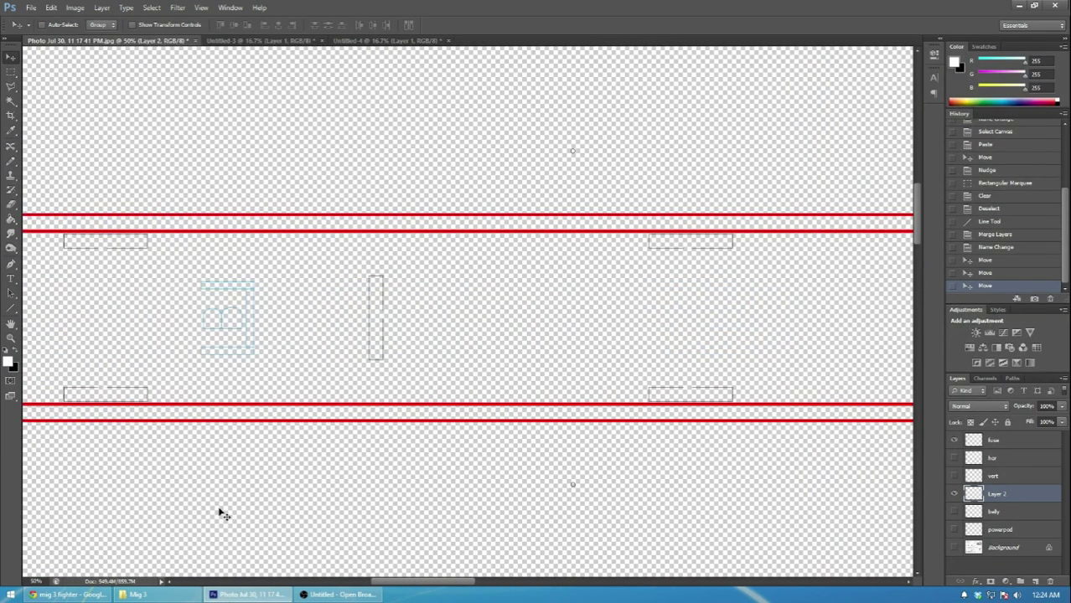
left_click(11, 160)
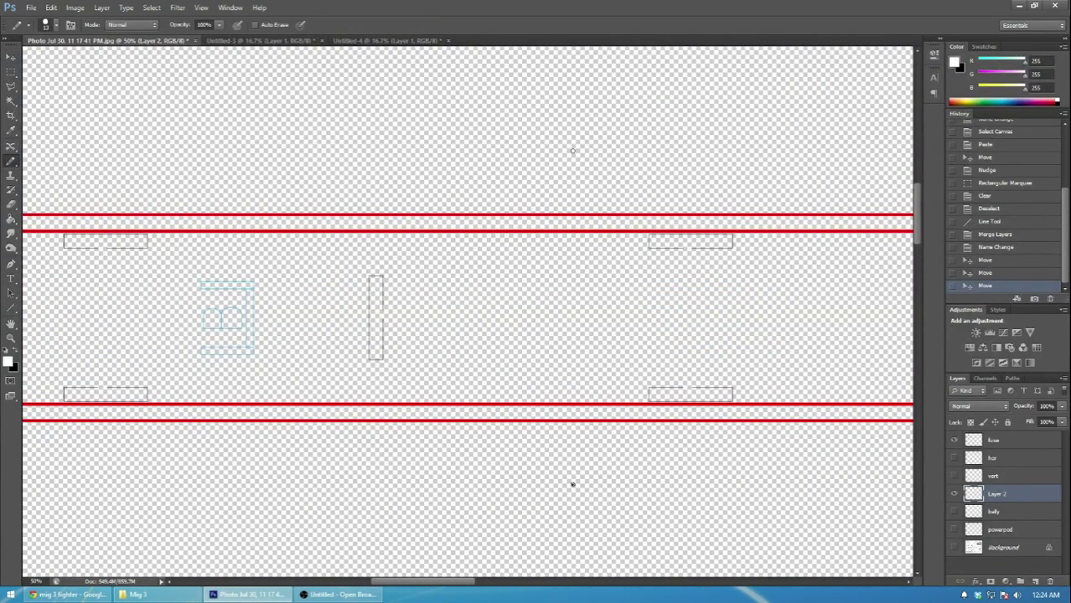
left_click(573, 484)
left_click(15, 355)
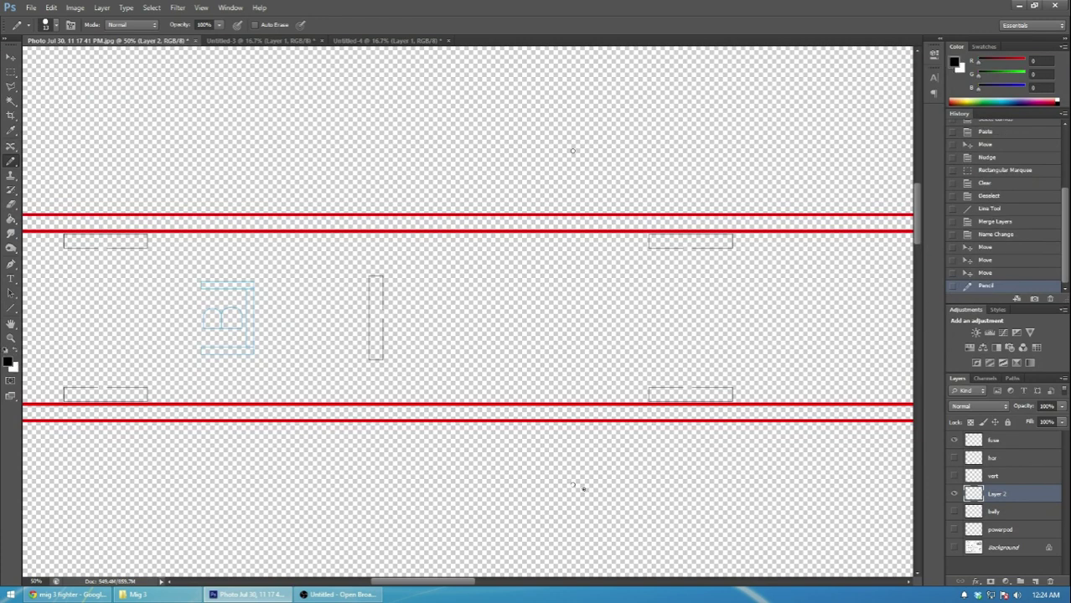
left_click(997, 274)
left_click(573, 484)
key("ctrl+z")
key("ctrl+z")
left_click(573, 149)
- Trace the template's lower front slot as a rectangle of four black 10 px lines
left_click_drag(411, 581, 368, 582)
left_click(10, 308)
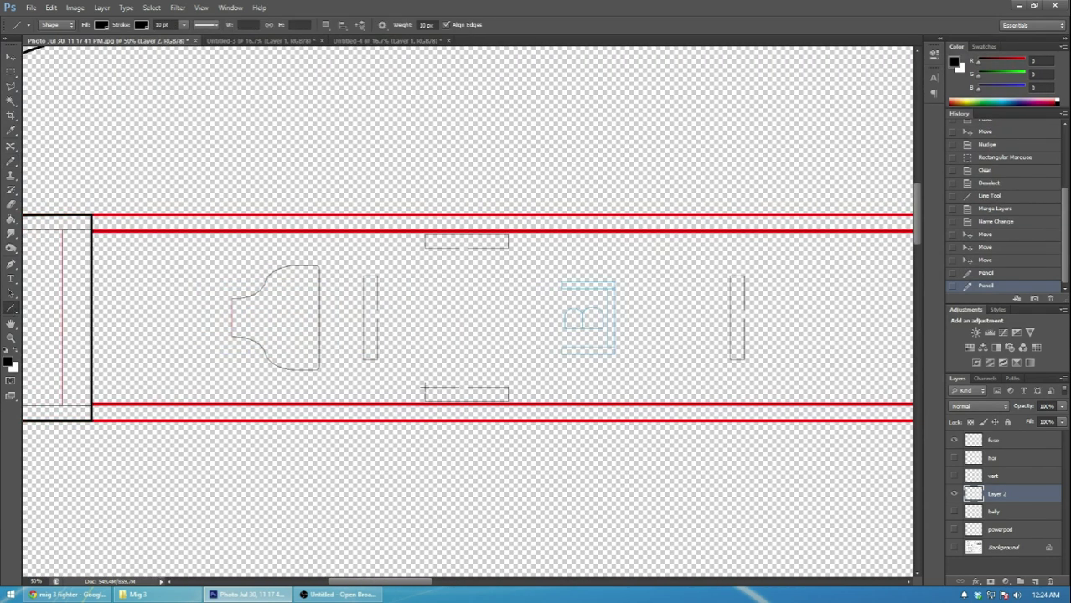
mouse_move(424, 388)
left_mouse_down()
mouse_move(508, 388)
mouse_move(507, 401)
mouse_move(425, 401)
mouse_move(425, 387)
left_mouse_up()
left_click(997, 275)
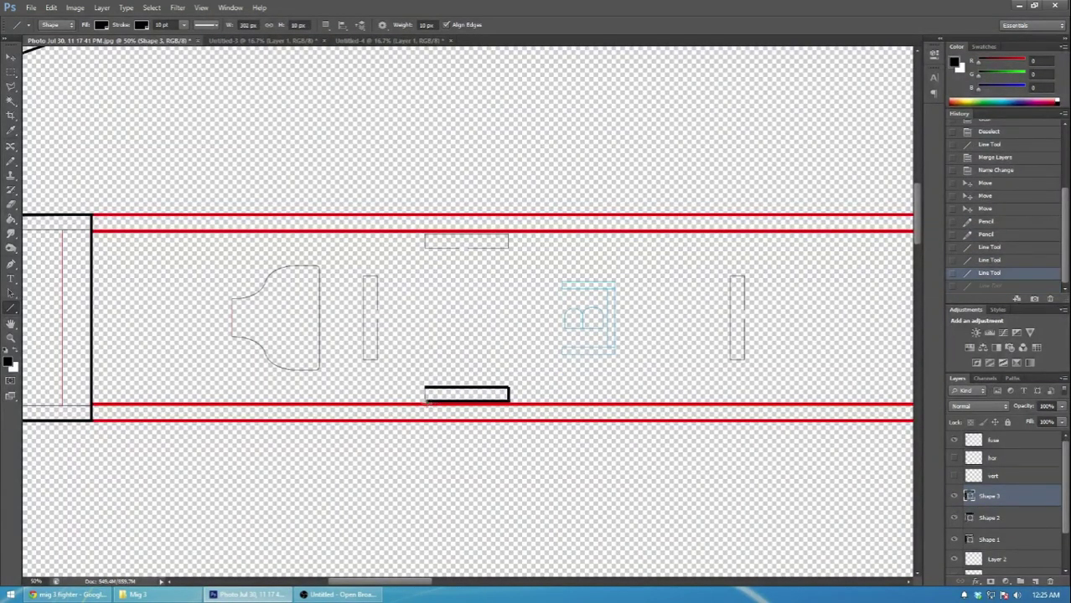
left_click_drag(424, 388, 425, 387)
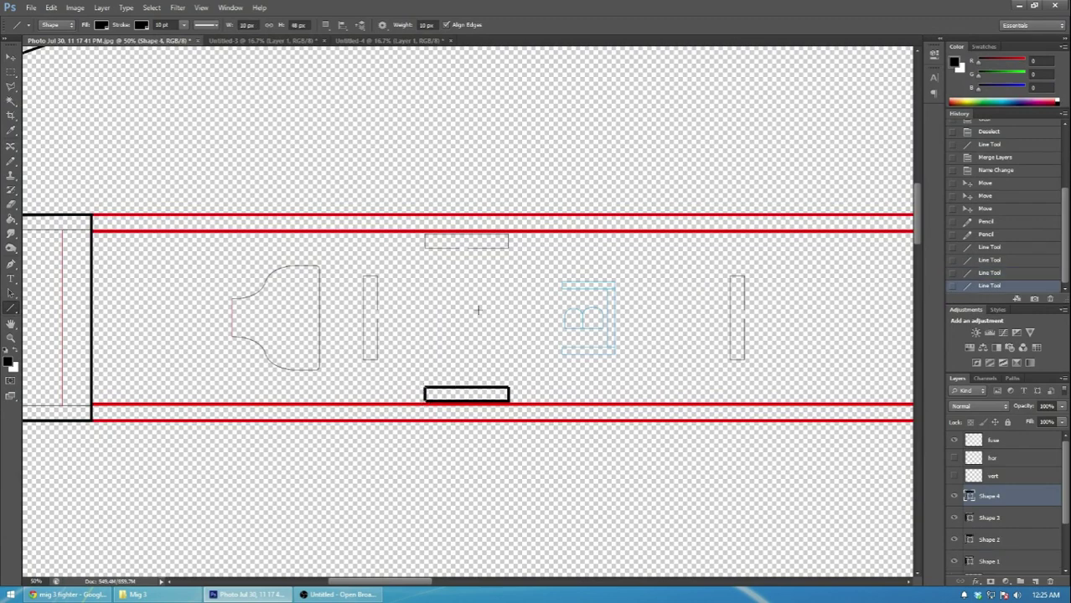
- Nudge the slot outline's four line shapes, Shape 4 to Shape 1, into alignment one by one
key("ctrl+plus")
scroll(544, 344, "down", 2)
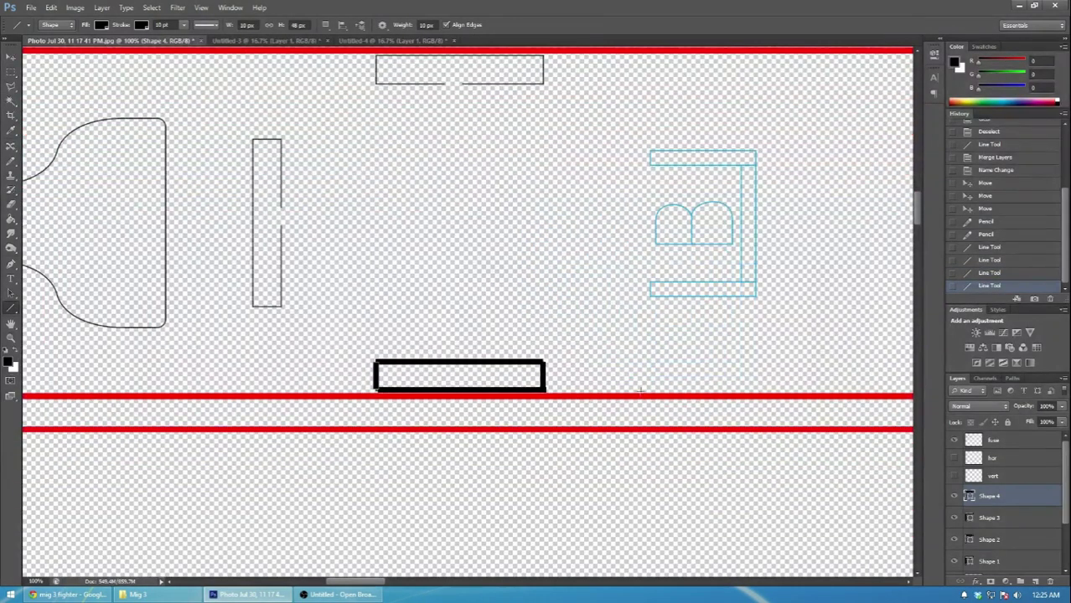
left_click(7, 59)
key("Left")
left_click(987, 513)
key("Left")
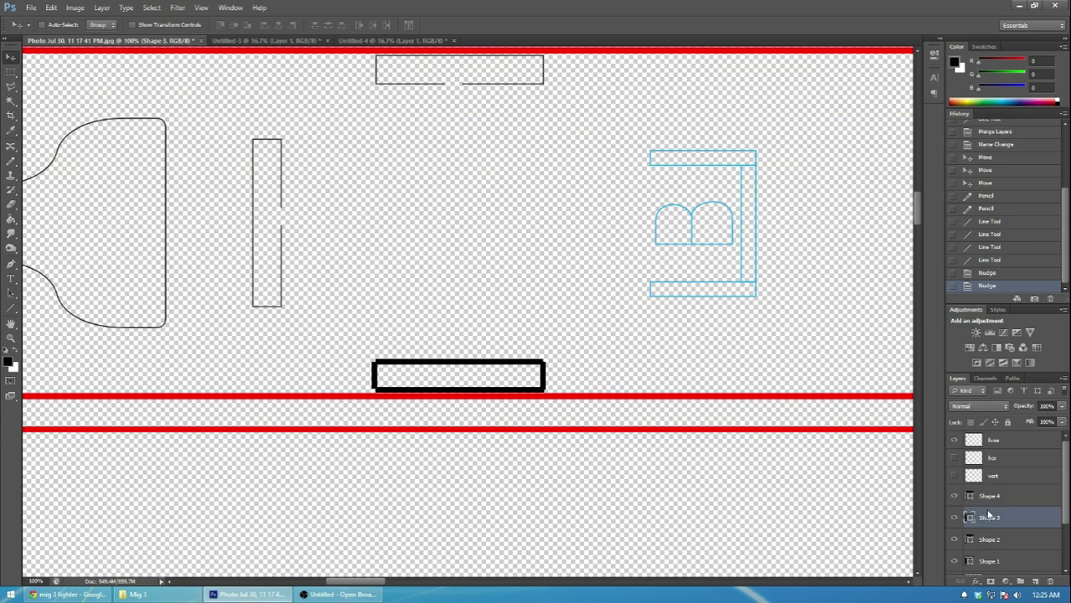
left_click(997, 541)
key("Left")
left_click(989, 562)
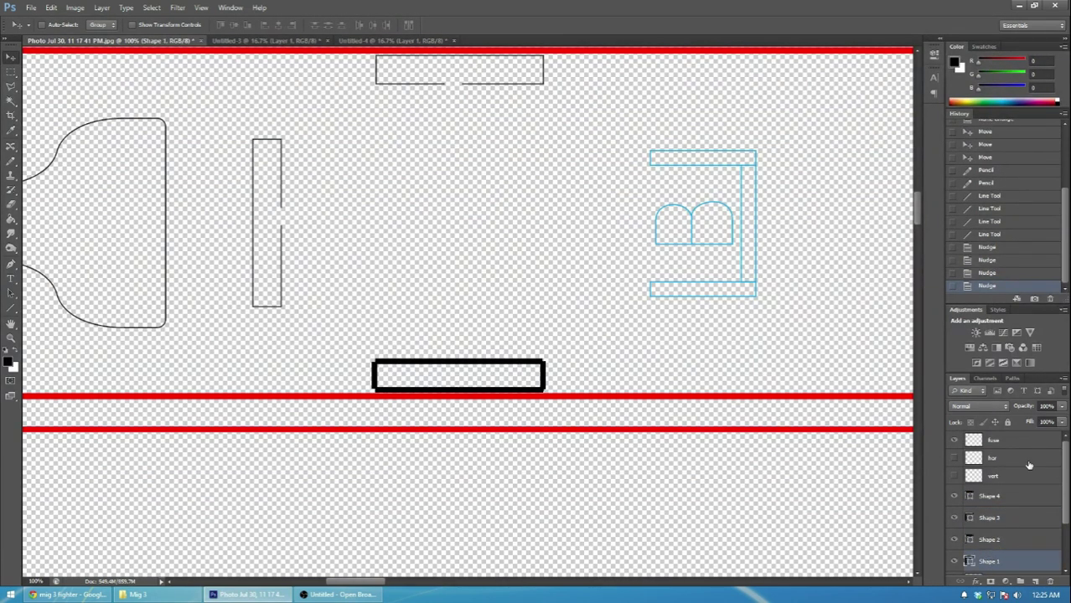
- Rasterize and merge the four slot line shapes, Shape 1 to Shape 4, into a single layer
scroll(1034, 478, "down", 2)
left_click(1008, 465, "shift")
right_click(1008, 466)
left_click(990, 165)
right_click(1003, 512)
left_click(1000, 378)
- Copy the black slot rectangle and place the duplicate over the template's upper front slot
left_click(11, 72)
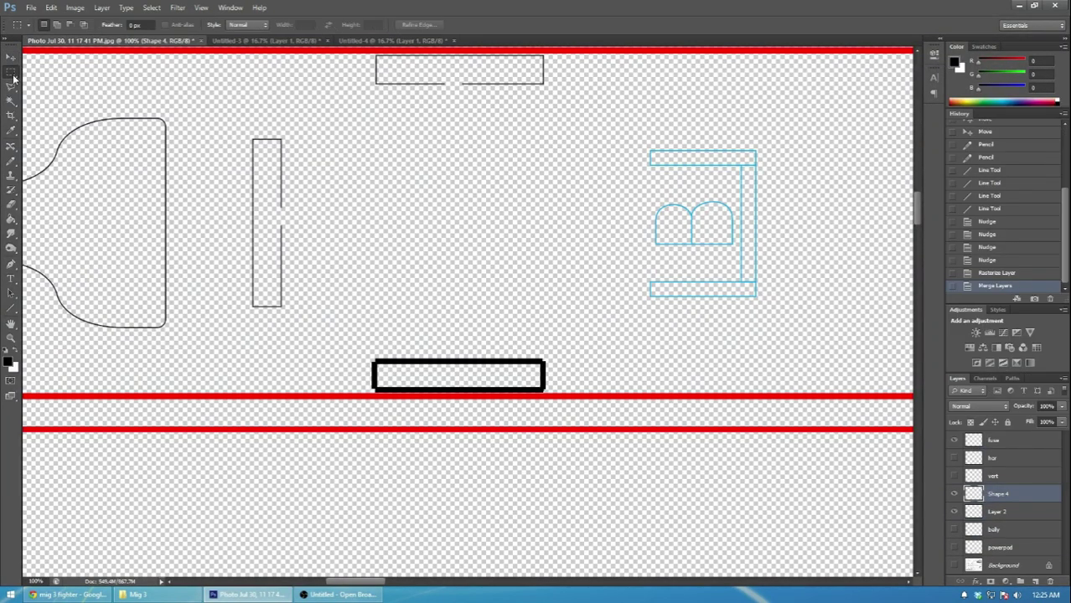
left_click_drag(283, 309, 585, 412)
key("ctrl+c")
scroll(482, 131, "up", 3)
key("ctrl+d")
key("ctrl+v")
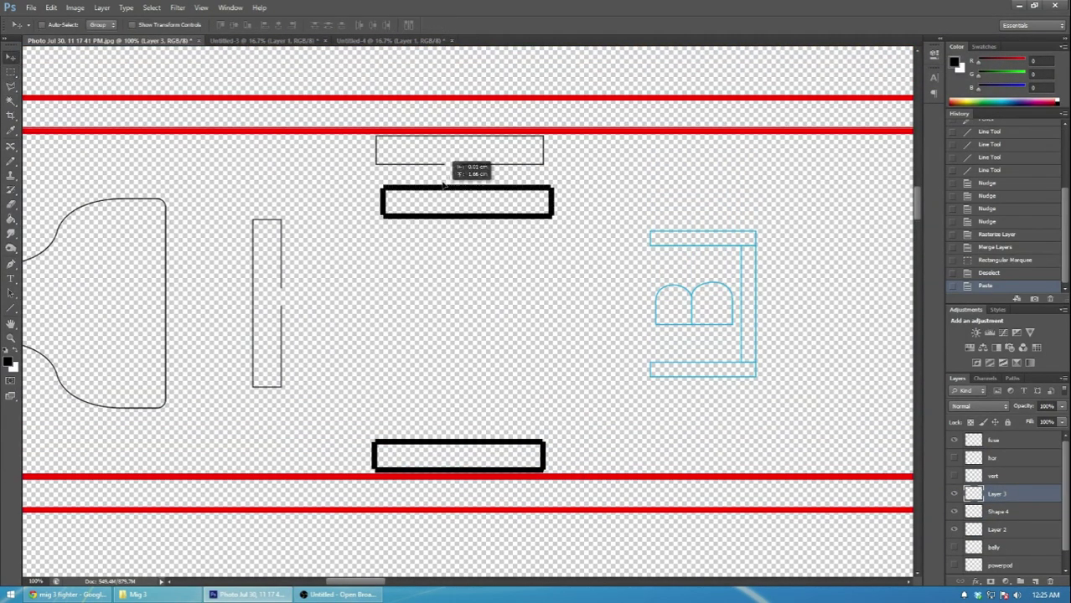
left_click_drag(439, 166, 432, 147)
- Paste two more copies of the slot rectangle and place them over the template's lower and upper rear slots
left_click_drag(355, 580, 441, 579)
key("ctrl+v")
left_click_drag(437, 308, 341, 449)
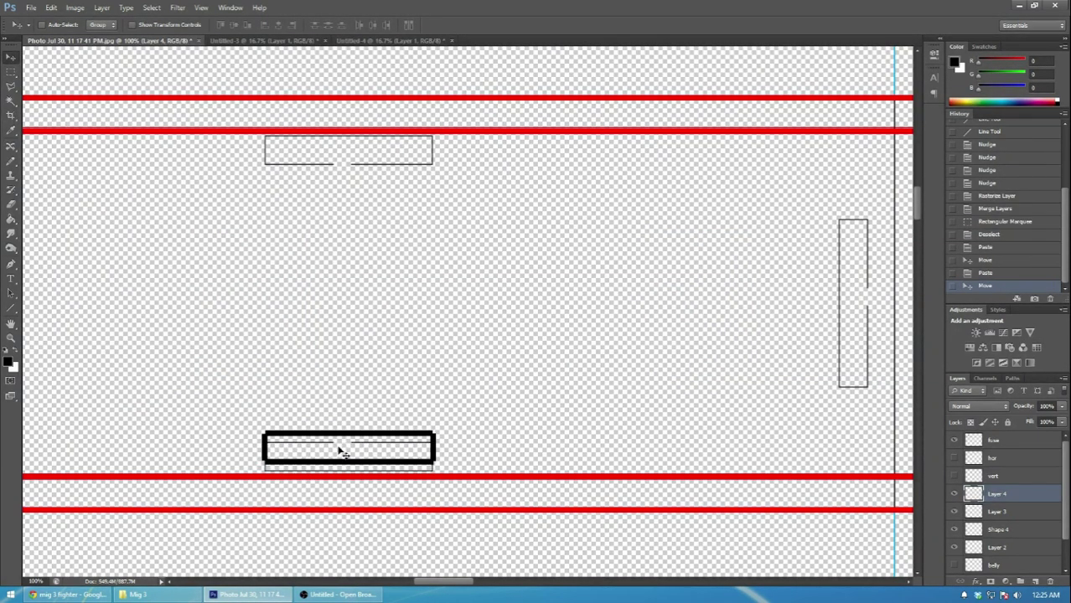
key("ctrl+v")
left_click_drag(456, 302, 346, 169)
key("ctrl+minus")
key("ctrl+minus")
key("ctrl+minus")
key("ctrl+minus")
key("ctrl+minus")
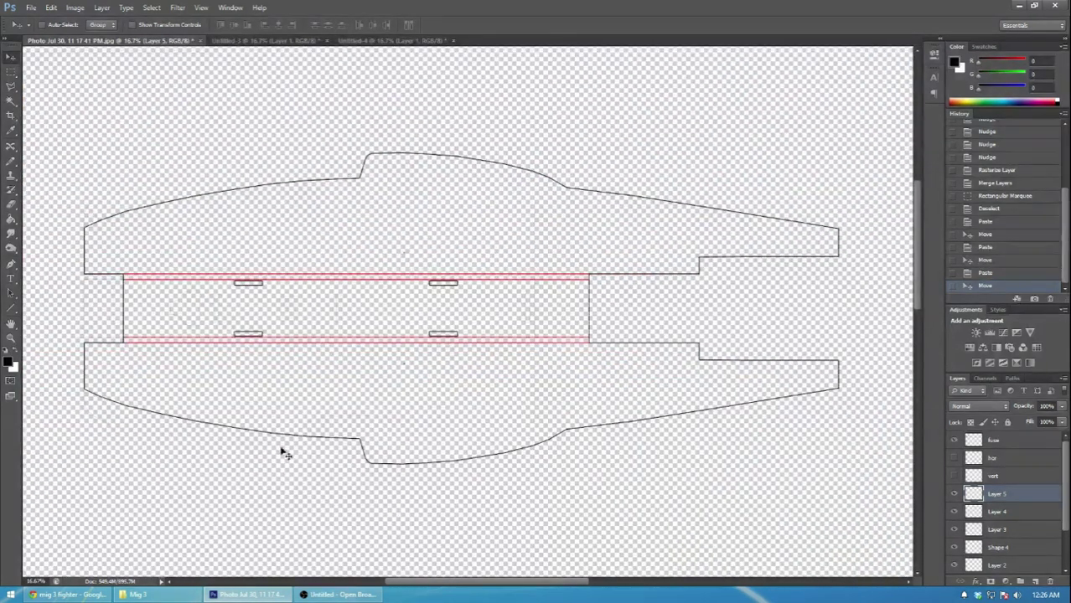
- Merge the slot layers Shape 4, Layer 3, Layer 4 and Layer 5 into the fuse layer
left_click_drag(410, 582, 396, 581)
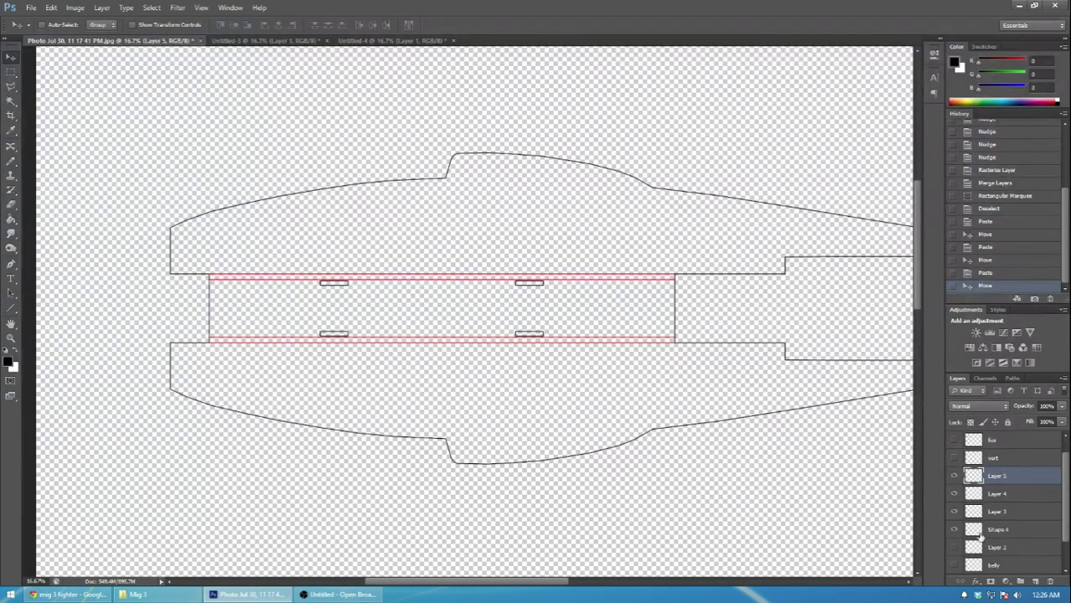
left_click(1012, 547, "shift")
right_click(999, 443)
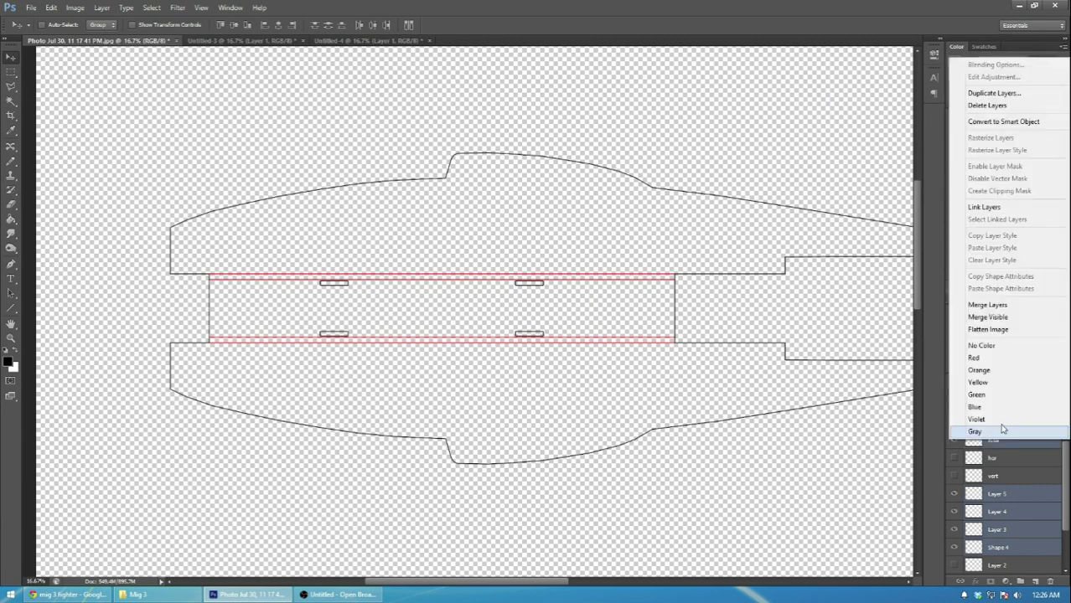
left_click(984, 318)
- Show the hor, vert and belly layers and spread the fuselage, tail and belly parts apart on the canvas
key("ctrl+minus")
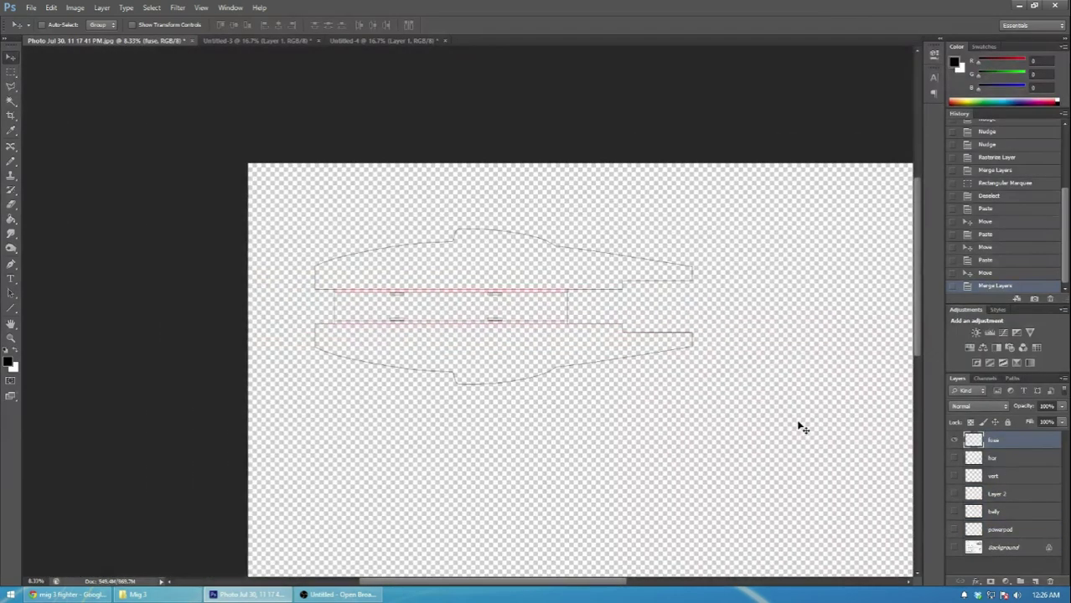
left_click(957, 549)
left_click_drag(560, 580, 595, 584)
scroll(584, 527, "down", 2)
left_click_drag(443, 229, 448, 286)
left_click(954, 547)
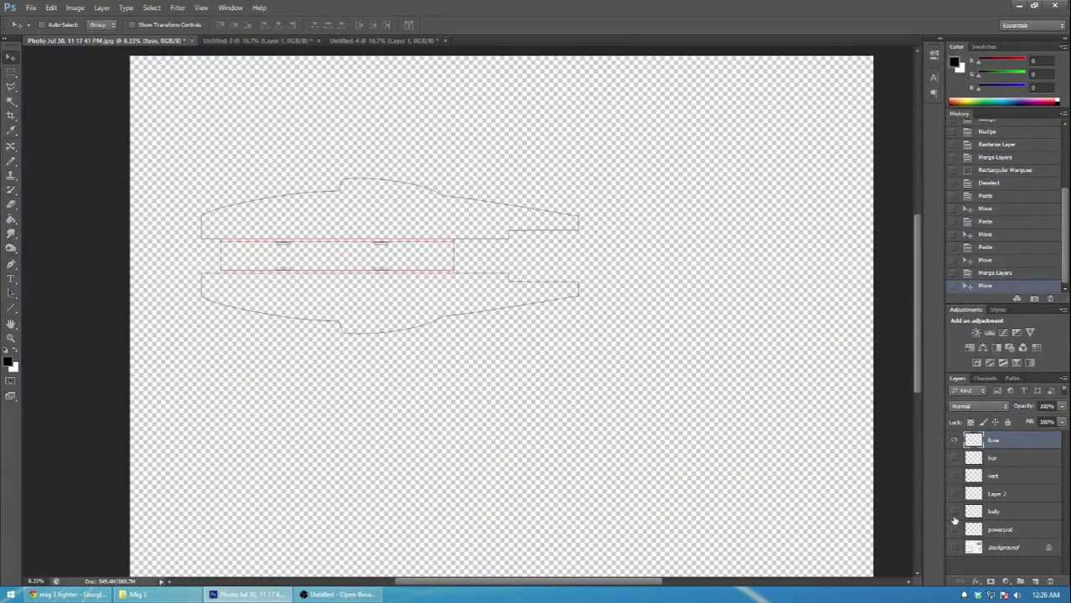
left_click_drag(576, 302, 683, 429)
left_click(985, 463)
left_click(974, 440)
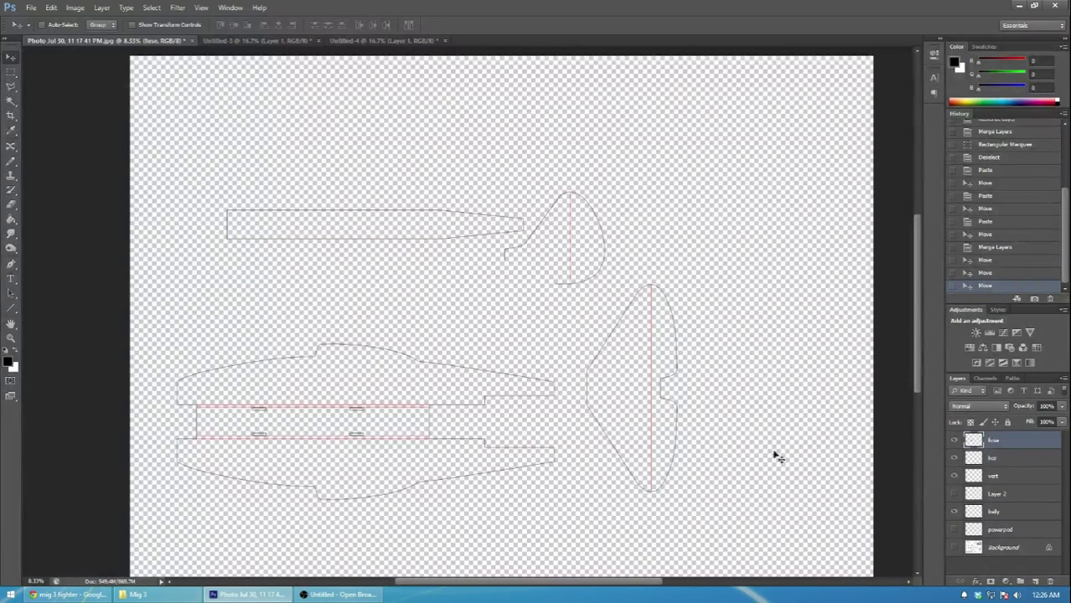
left_click(1005, 513)
left_click_drag(423, 257, 358, 270)
- Draw short black vertical lines extending the belly outline's front and rear ends below its lower edge
left_click(995, 477)
key("ctrl+plus")
key("ctrl+plus")
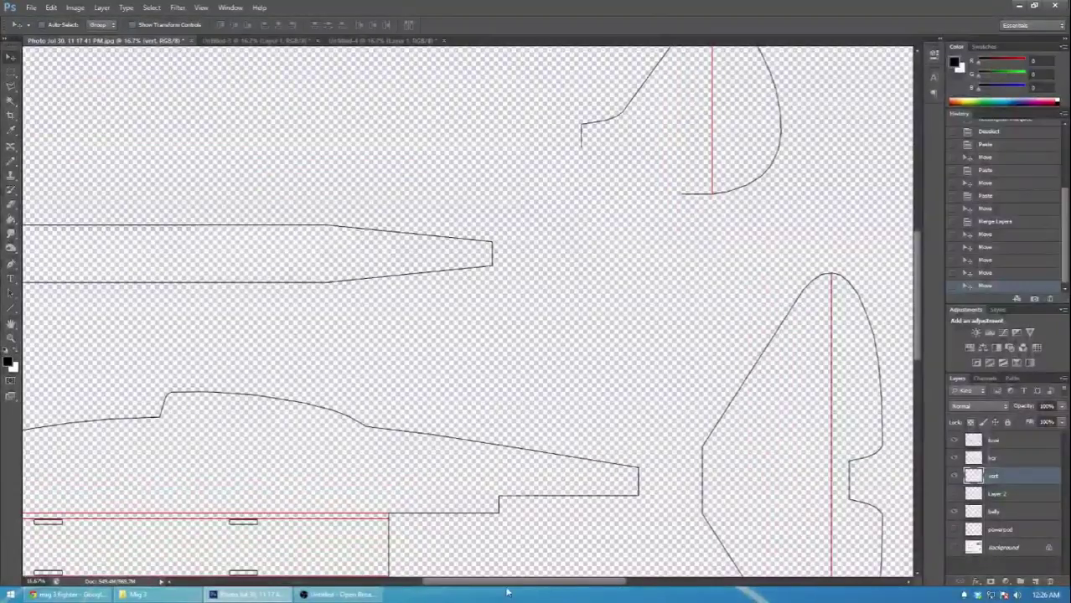
left_click_drag(508, 582, 359, 580)
scroll(300, 453, "up", 2)
key("ctrl+plus")
key("ctrl+plus")
key("ctrl+plus")
scroll(343, 563, "left", 3)
left_click(11, 308)
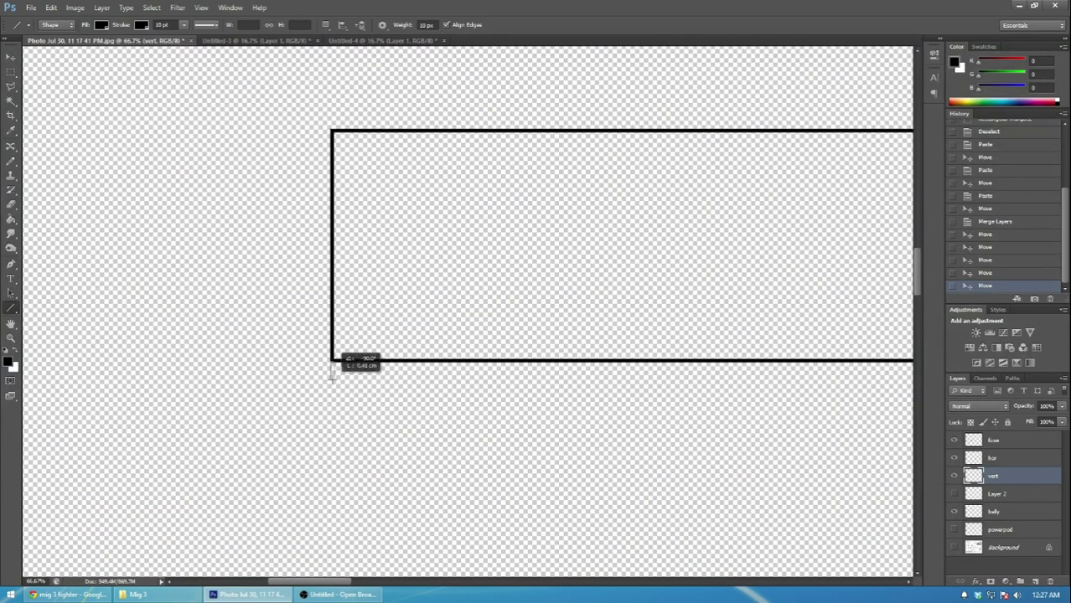
left_click_drag(333, 381, 333, 382)
left_click_drag(314, 581, 465, 586)
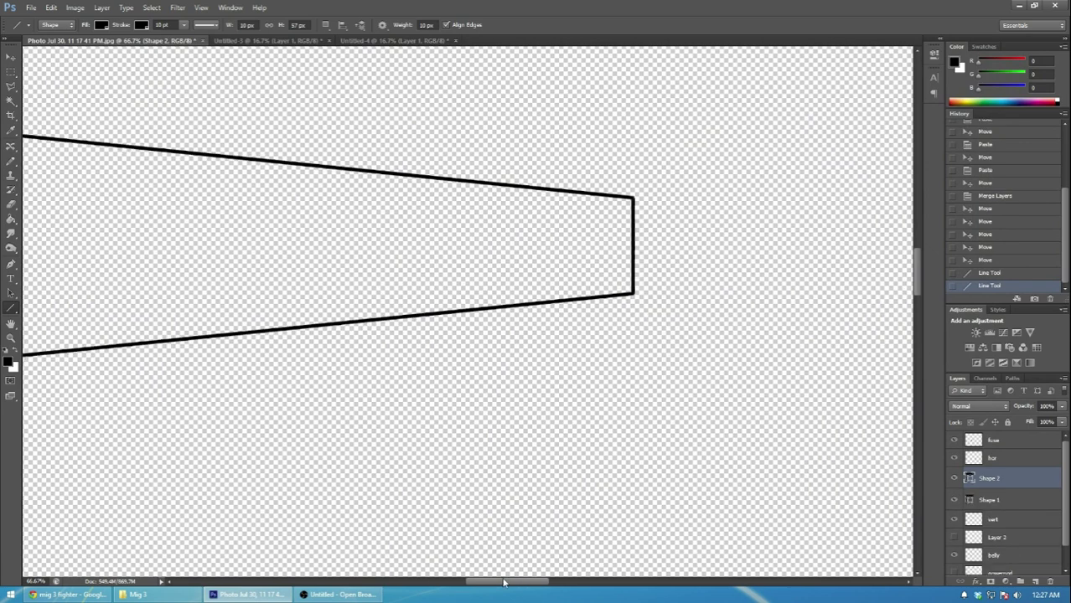
scroll(517, 292, "right", 3)
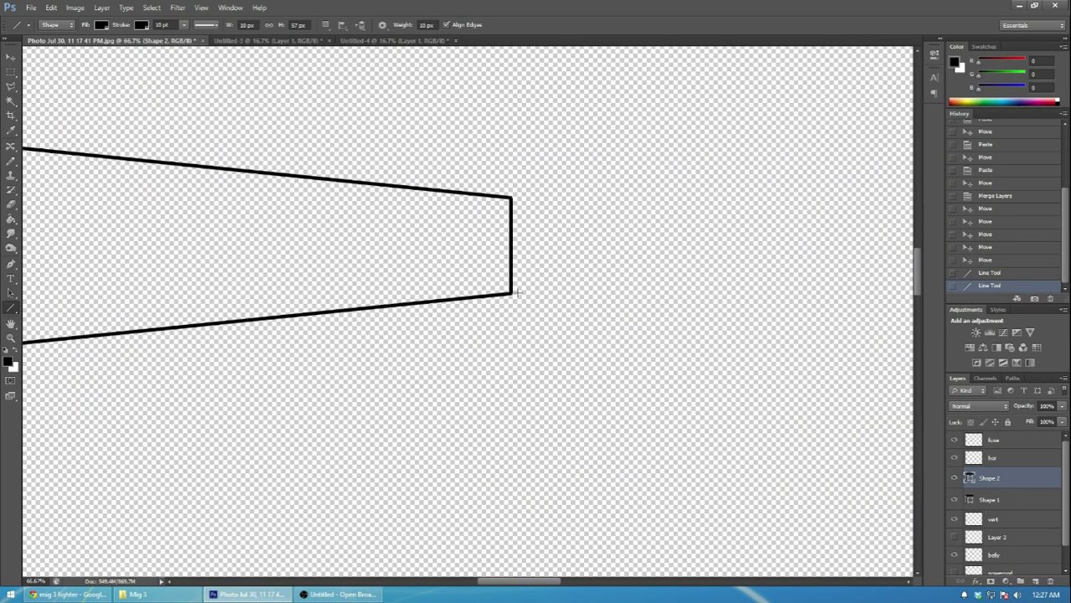
left_click_drag(510, 315, 510, 315)
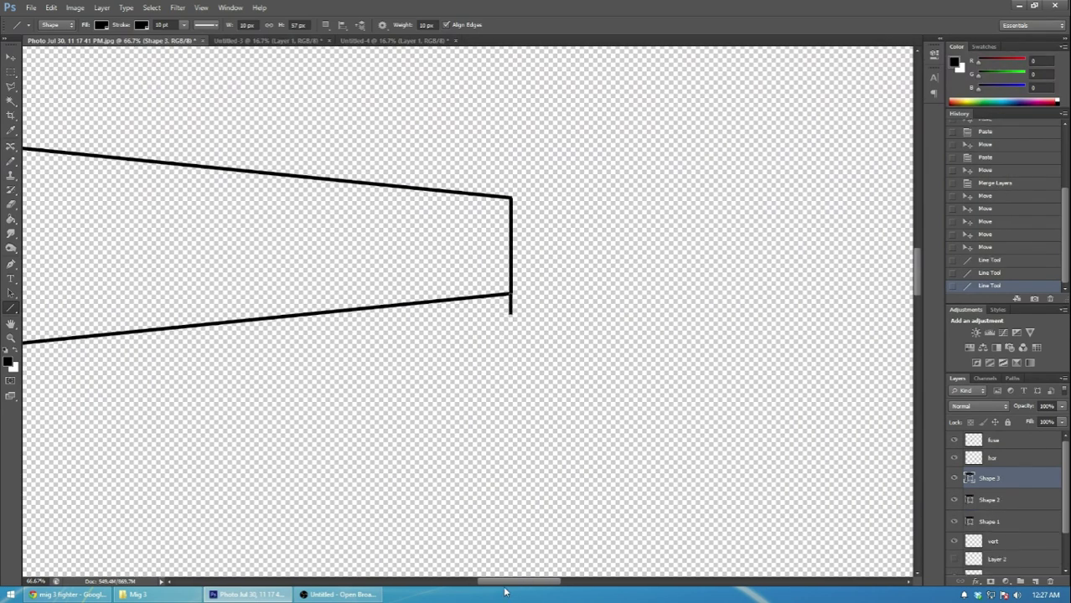
- Draw the belly's new outer edge with one straight and one slanted line between the extended ends, nudging the slanted line up
left_click_drag(506, 583, 304, 584)
left_click_drag(244, 379, 832, 379)
left_click_drag(439, 582, 505, 582)
left_click_drag(261, 362, 814, 313)
left_click(12, 57)
key("Up")
key("Up")
key("Up")
- Draw red fold lines over the straight and slanted parts of the belly's original lower edge
left_click_drag(480, 578, 308, 578)
key("u")
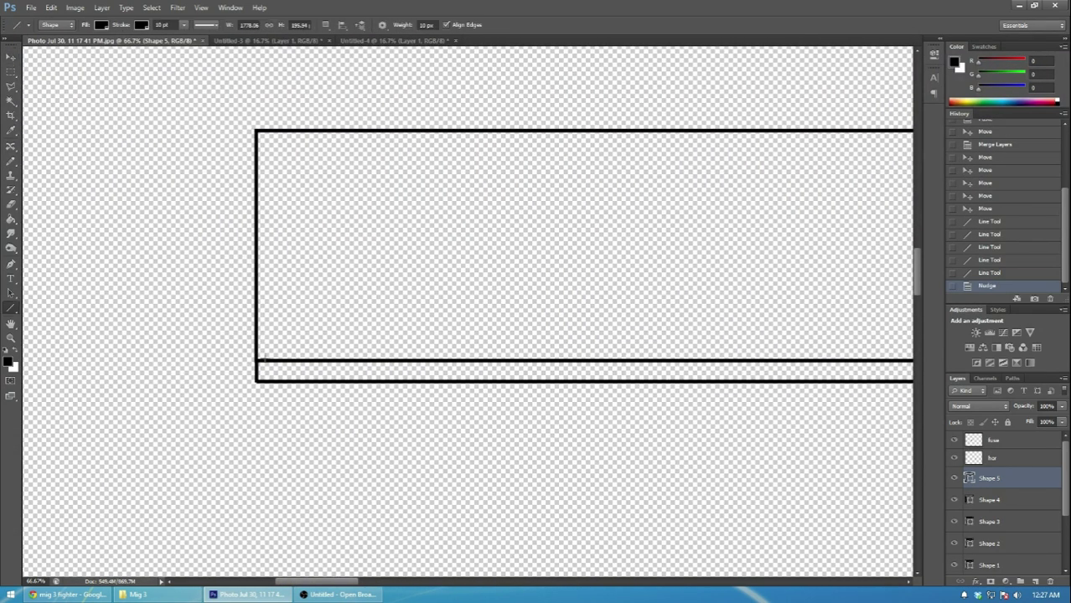
left_click_drag(258, 361, 759, 295)
left_click(142, 28)
left_click(101, 79)
left_click_drag(527, 581, 524, 581)
- Delete the surplus Shape 2 line layer
scroll(988, 502, "down", 2)
left_click(954, 497)
left_click(986, 498)
key("Delete")
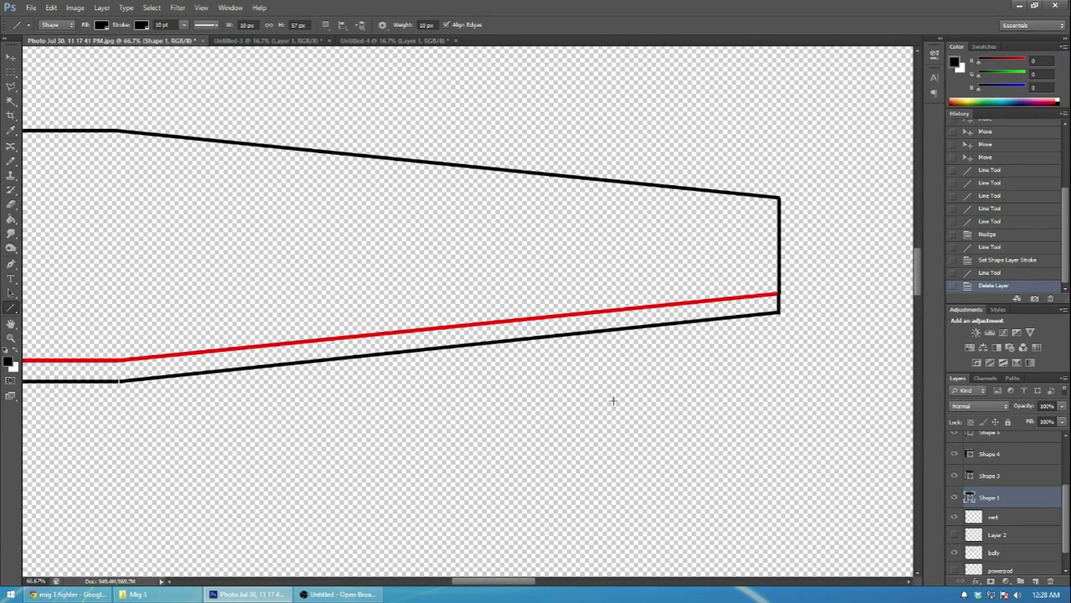
- Nudge the belly's end extension lines, Shape 3 and Shape 1, up into alignment
key("ctrl+plus")
left_click_drag(497, 582, 522, 581)
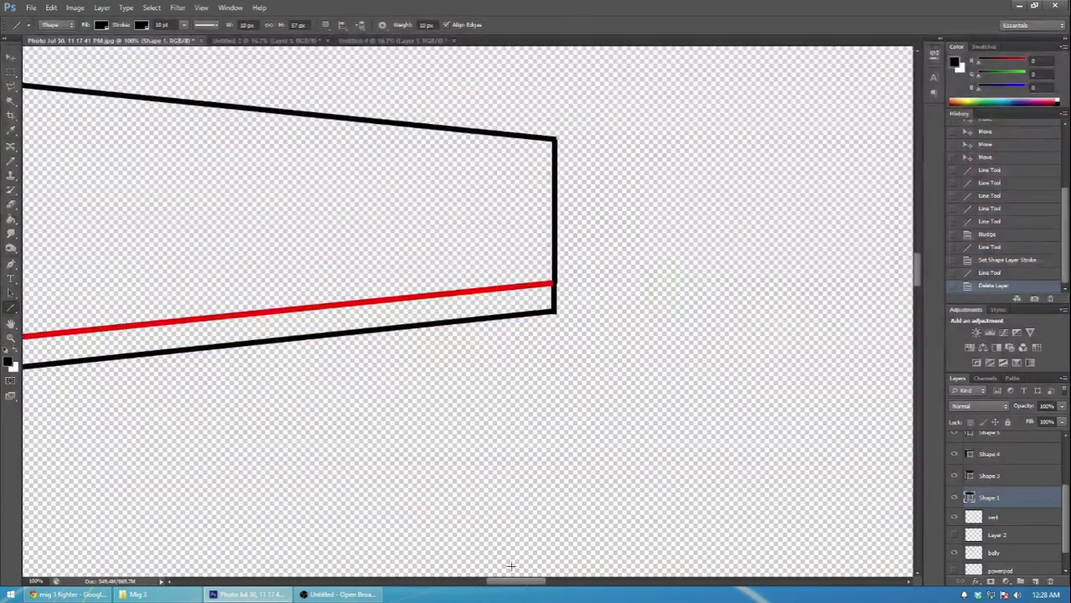
left_click(11, 57)
key("Up")
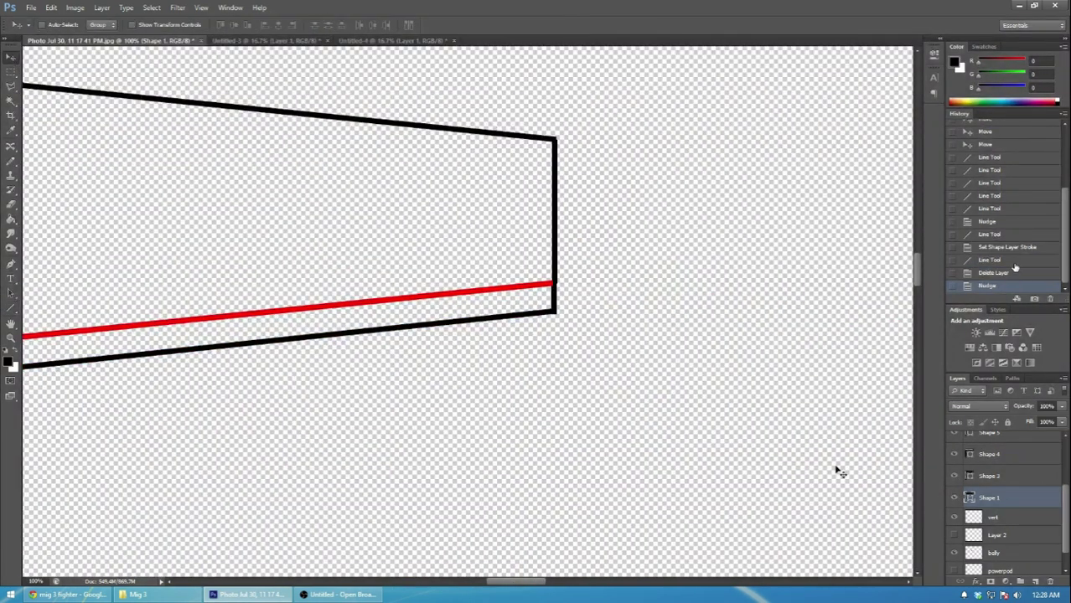
left_click(1010, 272)
scroll(959, 552, "down", 2)
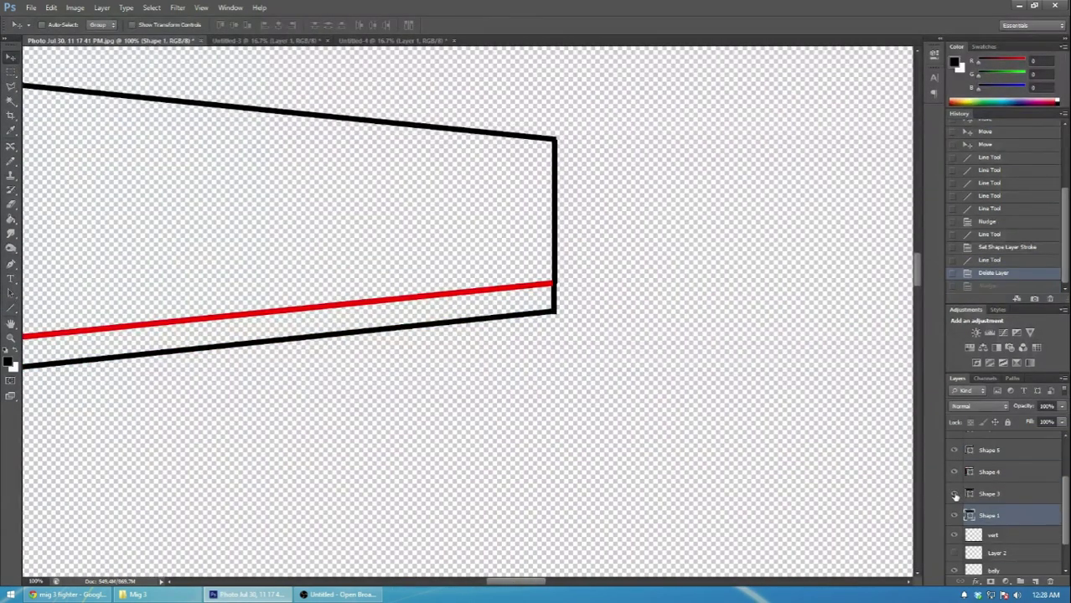
left_click(987, 495)
key("Up")
left_click_drag(526, 592, 305, 556)
left_click(986, 515)
key("Up")
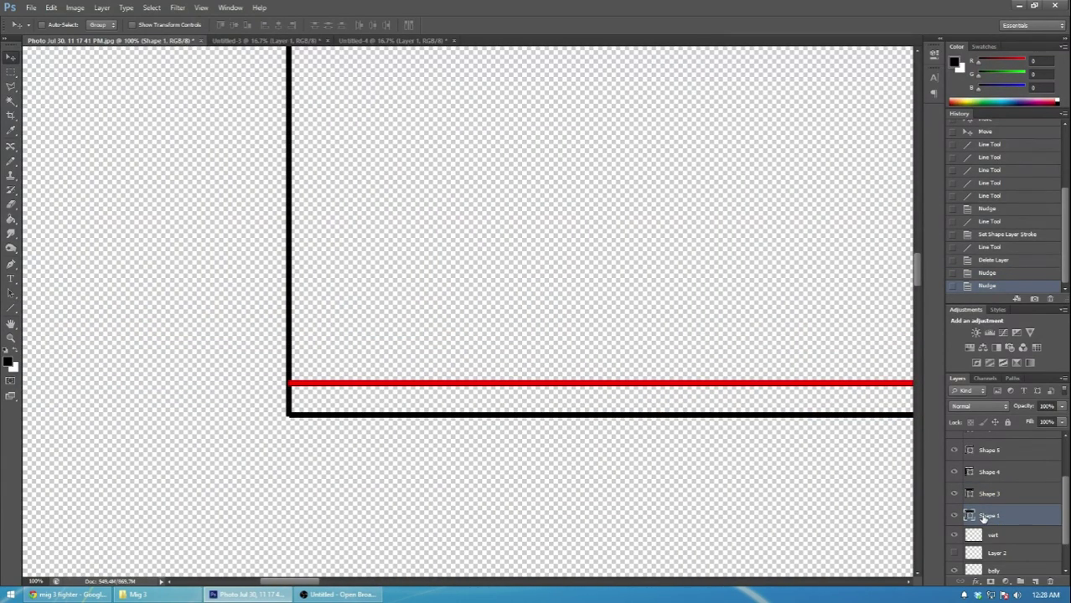
- Reorder the layers so that Shape 6 sits below Shape 1 and the belly layer lies directly beneath Shape 6
left_click_drag(999, 509, 993, 566)
scroll(1012, 542, "down", 4)
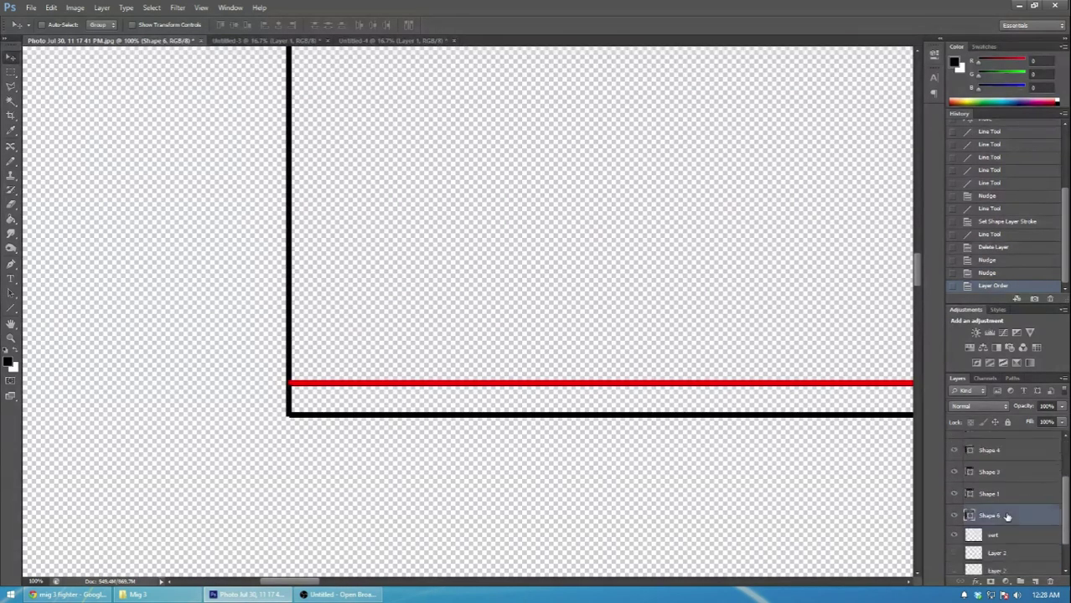
left_click_drag(997, 531, 982, 470)
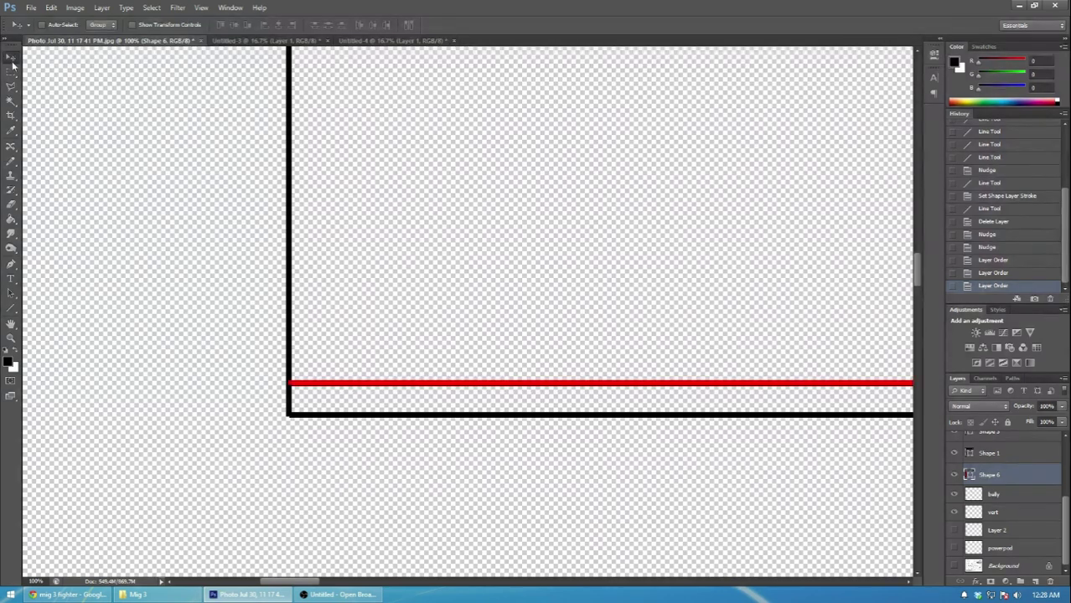
key("Up")
key("Down")
- Merge the belly layer with all the line shapes from Shape 6 up to Shape 7
left_click_drag(312, 580, 356, 594)
key("ctrl+minus")
key("ctrl+minus")
key("ctrl+minus")
scroll(1008, 495, "up", 4)
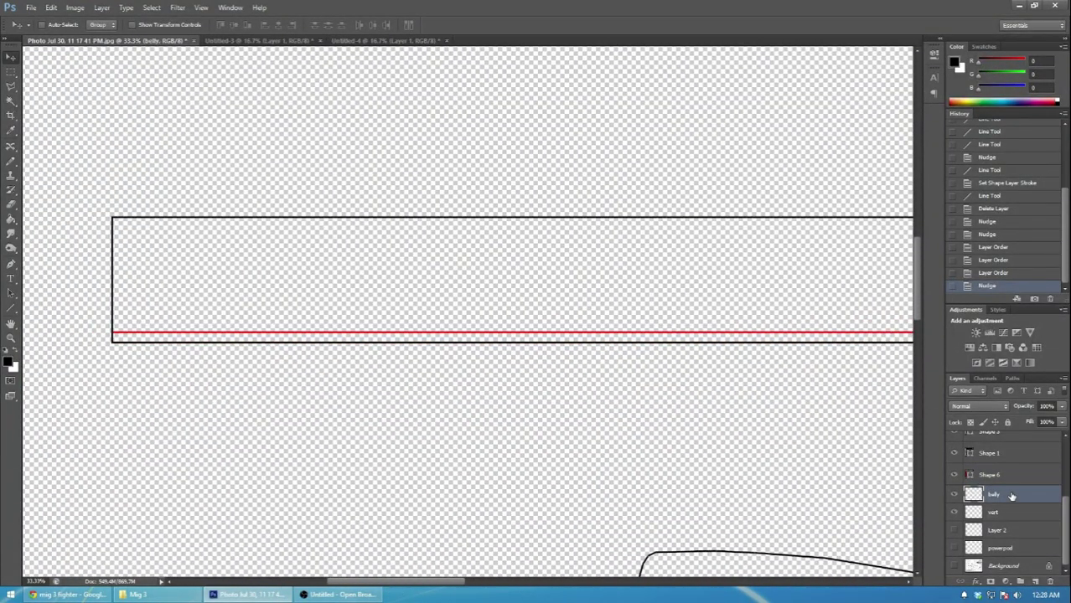
left_click(998, 486, "shift")
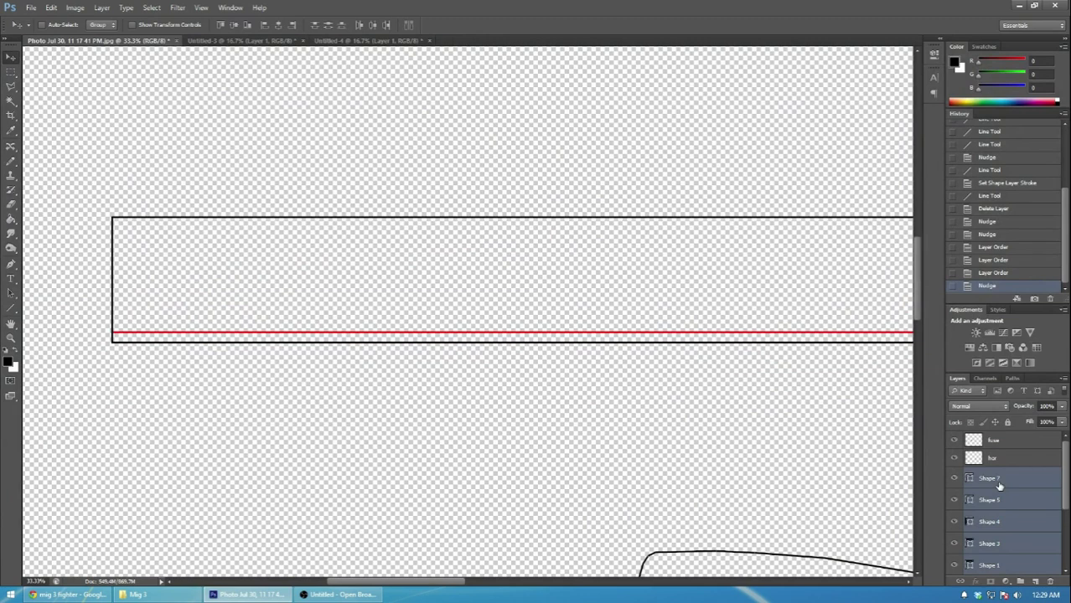
right_click(997, 485)
left_click(982, 352)
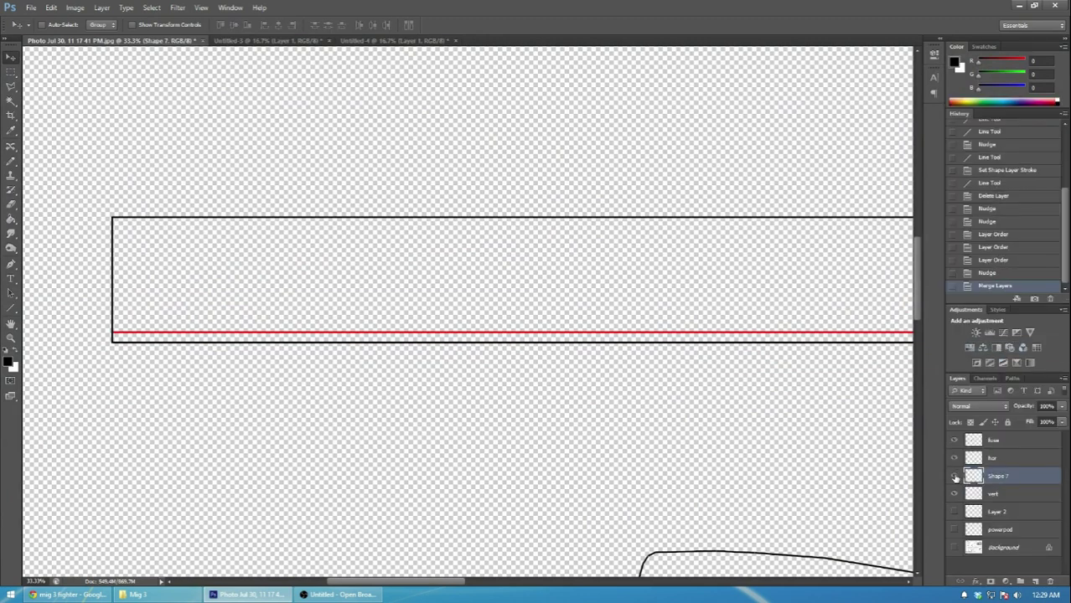
- Copy the belly's lower strip with its outer edge and red fold line into a new document
left_click(11, 74)
left_click_drag(82, 302, 807, 367)
left_click_drag(799, 360, 796, 363)
left_click(787, 431)
left_click_drag(494, 581, 538, 582)
left_click_drag(745, 381, 167, 273)
left_click(31, 8)
left_click(43, 20)
key("Return")
key("ctrl+v")
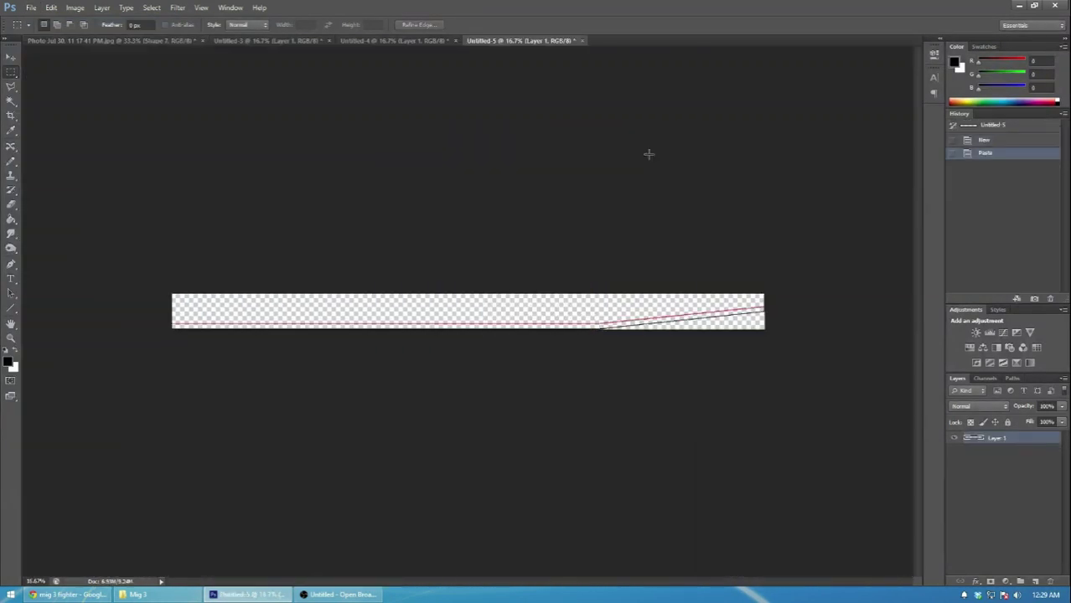
- Flip the strip's canvas vertically and paste a copy of it back into the MiG plan document
left_click(75, 8)
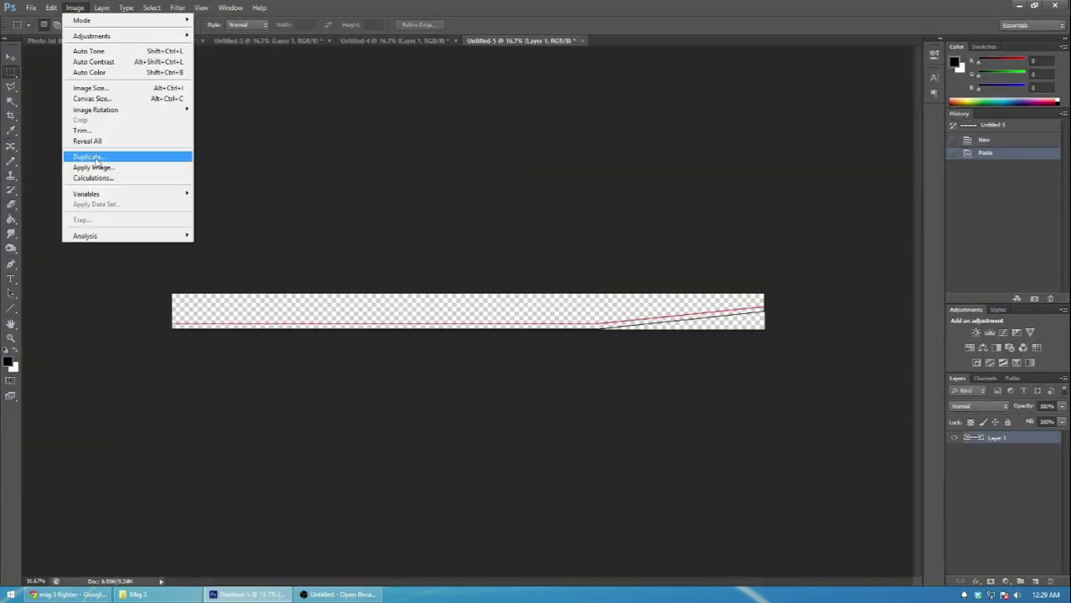
mouse_move(121, 110)
left_click(242, 168)
left_click_drag(803, 420, 802, 419)
key("ctrl+c")
left_click(120, 42)
left_click(161, 201)
key("ctrl+v")
- Place the flipped strip over the belly's upper edge and nudge it up until its red line covers the old edge
left_click(11, 57)
left_click_drag(71, 278, 401, 286)
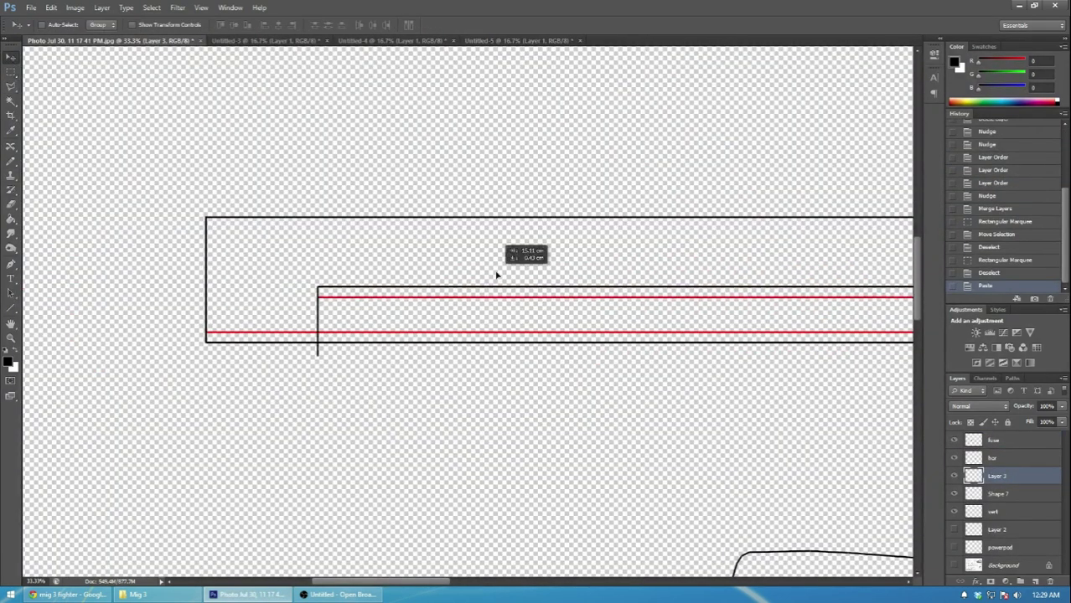
left_click_drag(274, 276, 160, 207)
key("Up")
key("Up")
key("Up")
key("Up")
key("Up")
key("Up")
key("Up")
key("Up")
key("Up")
key("Up")
key("Up")
key("Up")
key("Up")
key("Up")
key("Up")
key("Up")
key("Up")
key("Up")
key("Up")
key("Up")
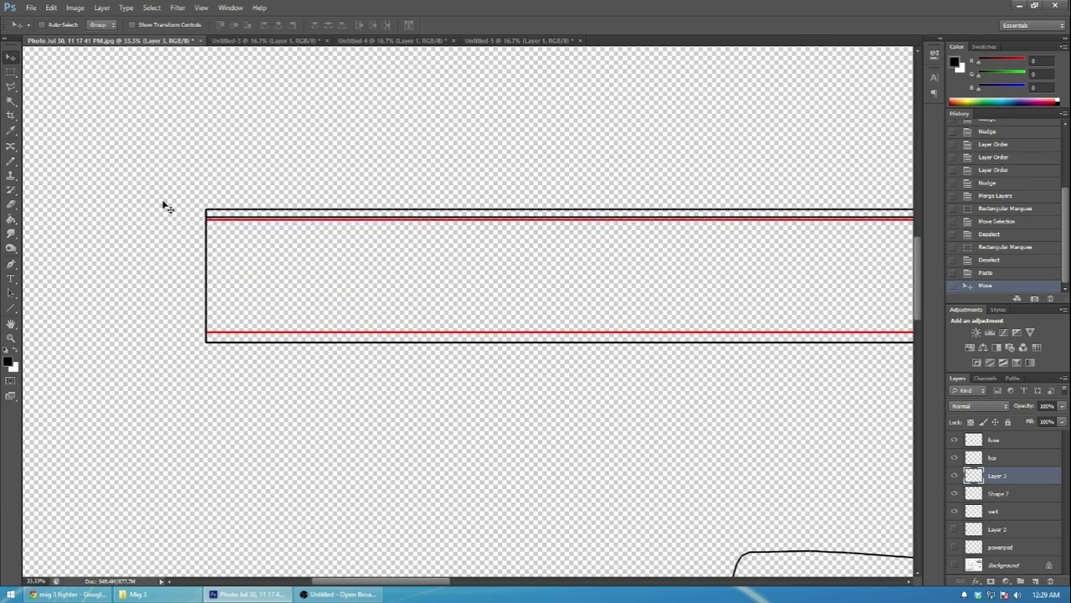
key("ctrl+plus")
key("Up")
key("Up")
key("Up")
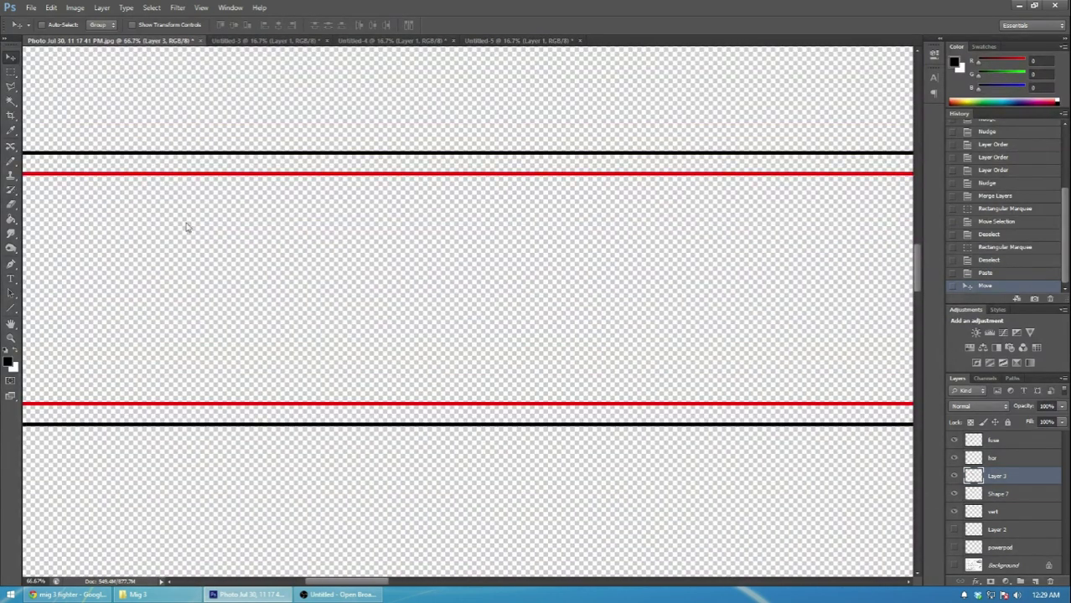
- Merge the flipped strip with the belly outline and rename the merged layer belly
left_click_drag(344, 580, 411, 576)
key("ctrl+minus")
left_click(990, 494, "shift")
right_click(997, 498)
left_click(1015, 360)
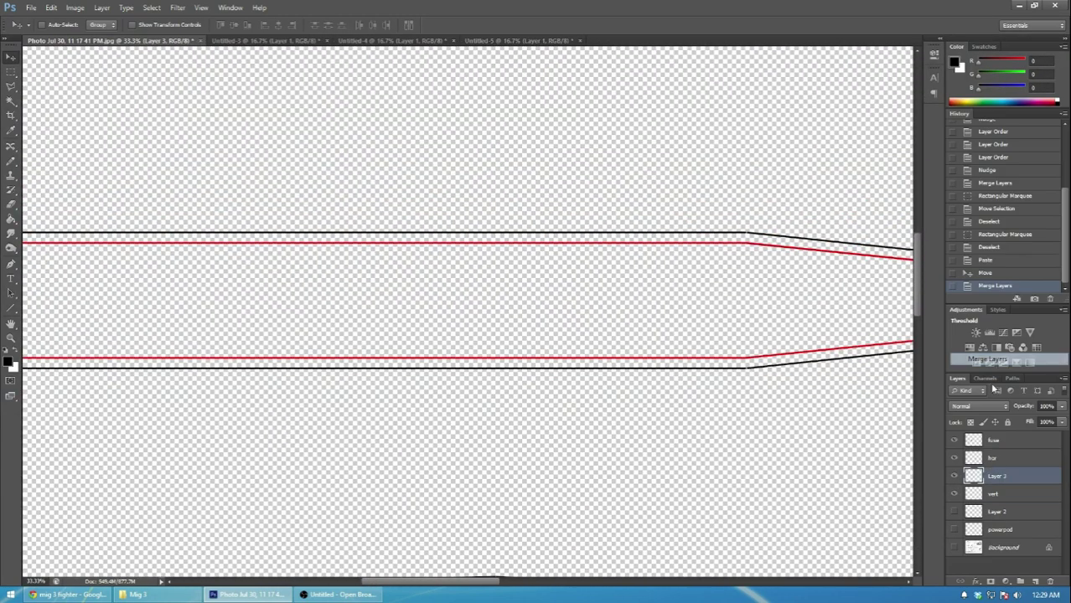
double_click(996, 475)
type("belly")
key("Return")
- Review the layout of all the parts on the whole canvas, briefly against the background photo
key("ctrl+minus")
key("ctrl+minus")
key("ctrl+minus")
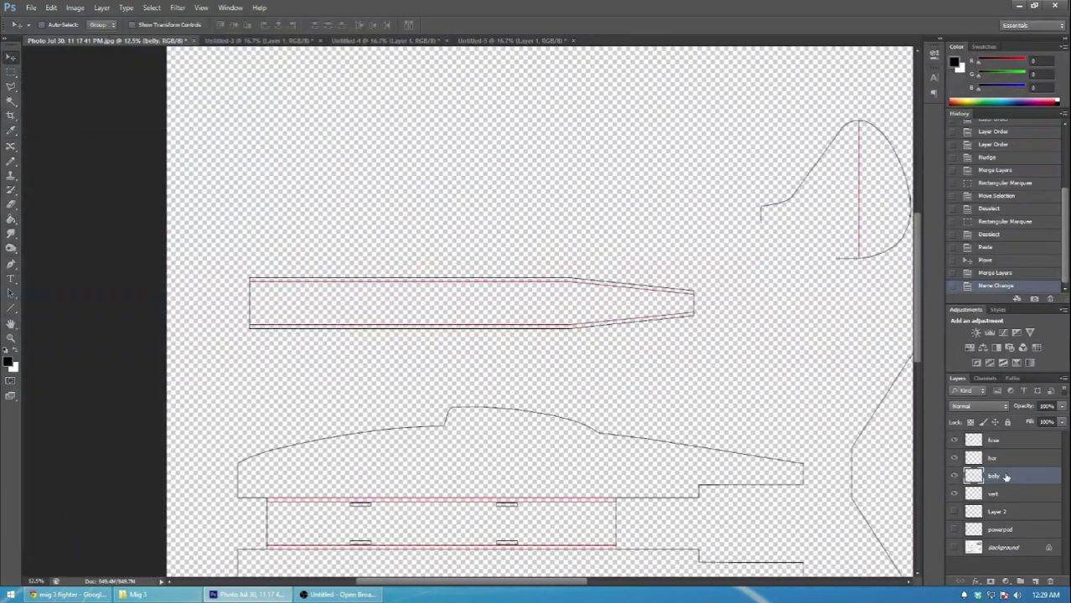
key("ctrl+minus")
left_click(953, 548)
left_click(953, 548)
left_click_drag(588, 582, 626, 597)
scroll(603, 461, "down", 5)
scroll(603, 460, "up", 2)
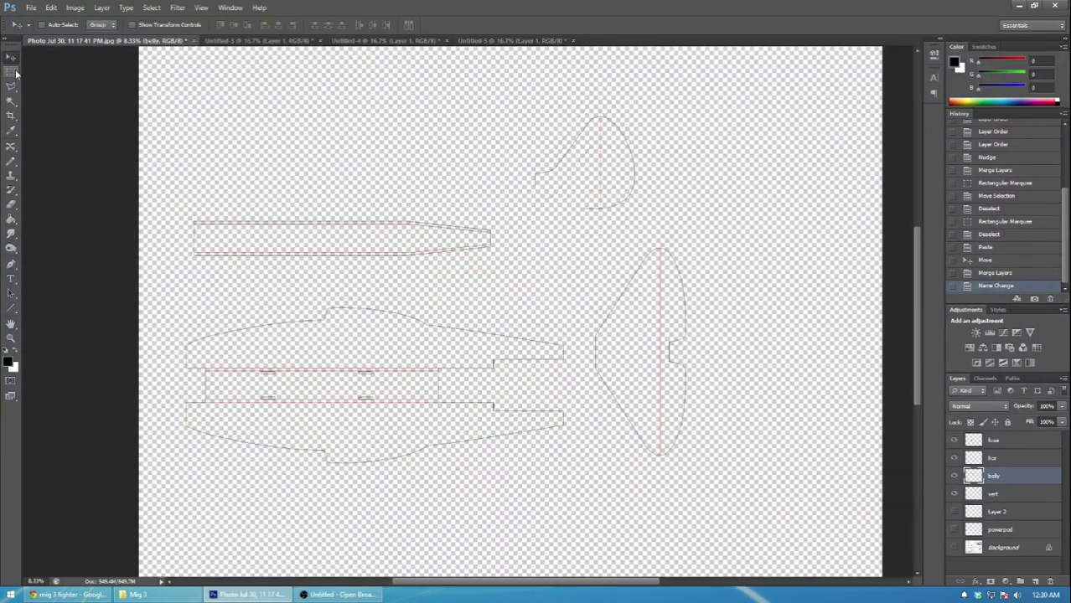
- Create a new large landscape document in inches at 300 pixels/inch with a transparent background
left_click(31, 7)
left_click(44, 19)
left_click(42, 19)
left_click(570, 204)
left_click(544, 224)
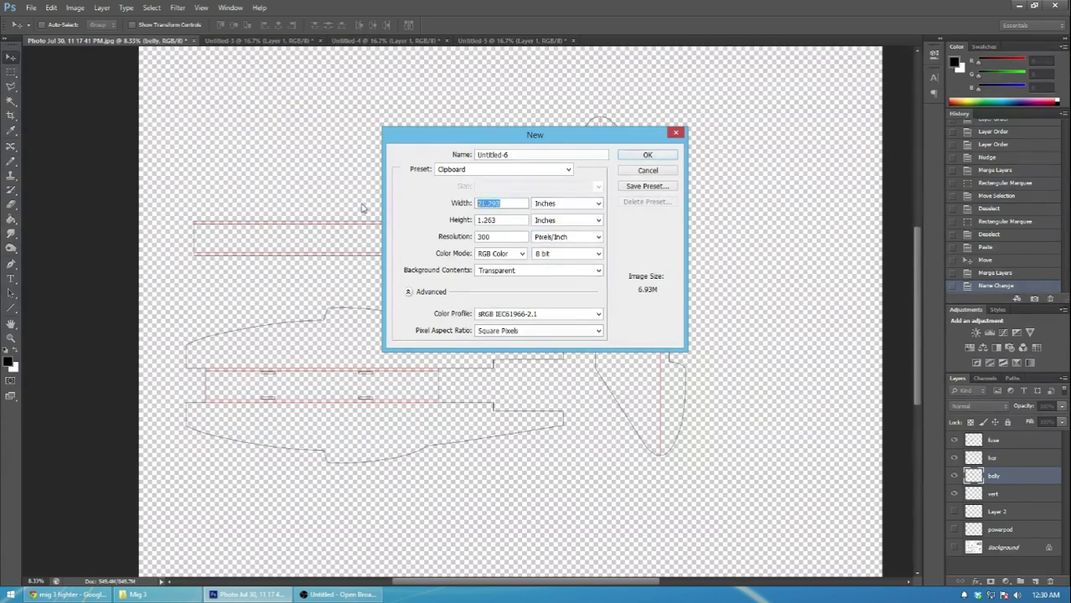
left_click(633, 158)
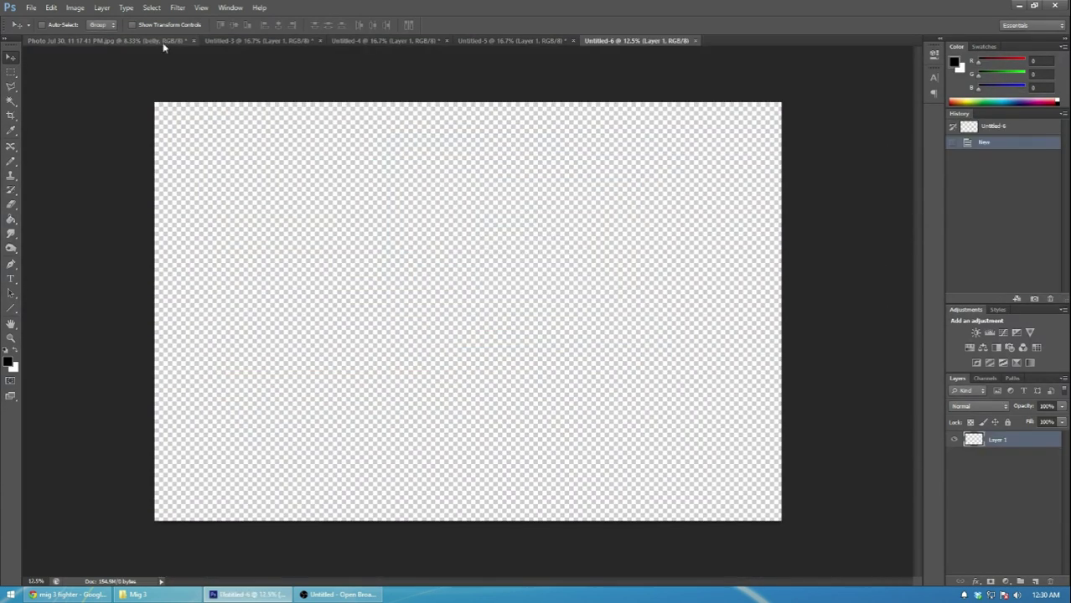
- Add a new layer to the document and fill it with white
left_click(101, 7)
left_click(251, 18)
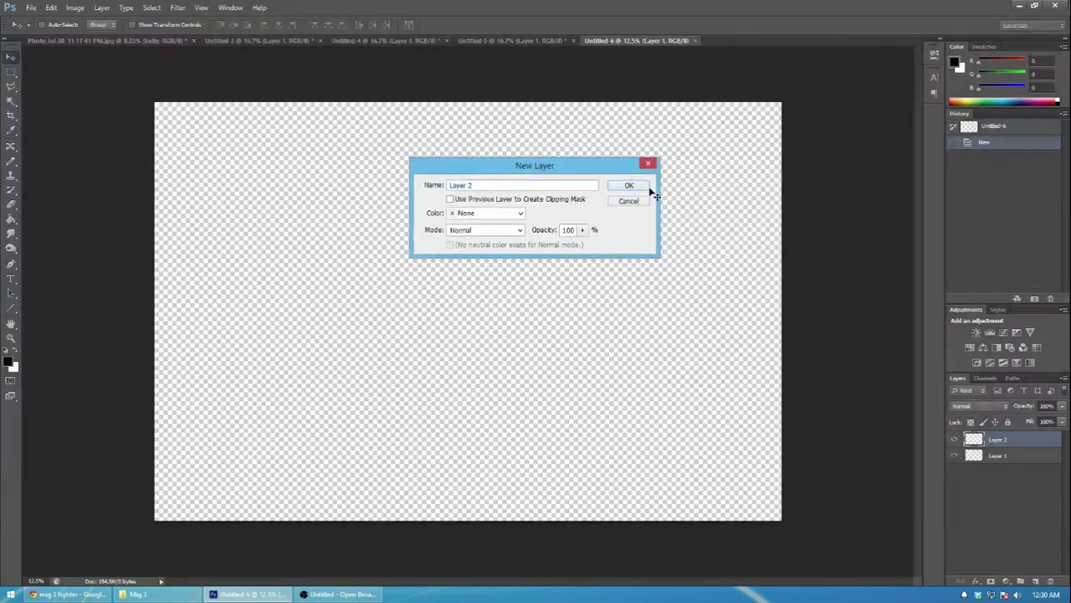
left_click(627, 182)
left_click(11, 219)
key("x")
left_click(542, 370)
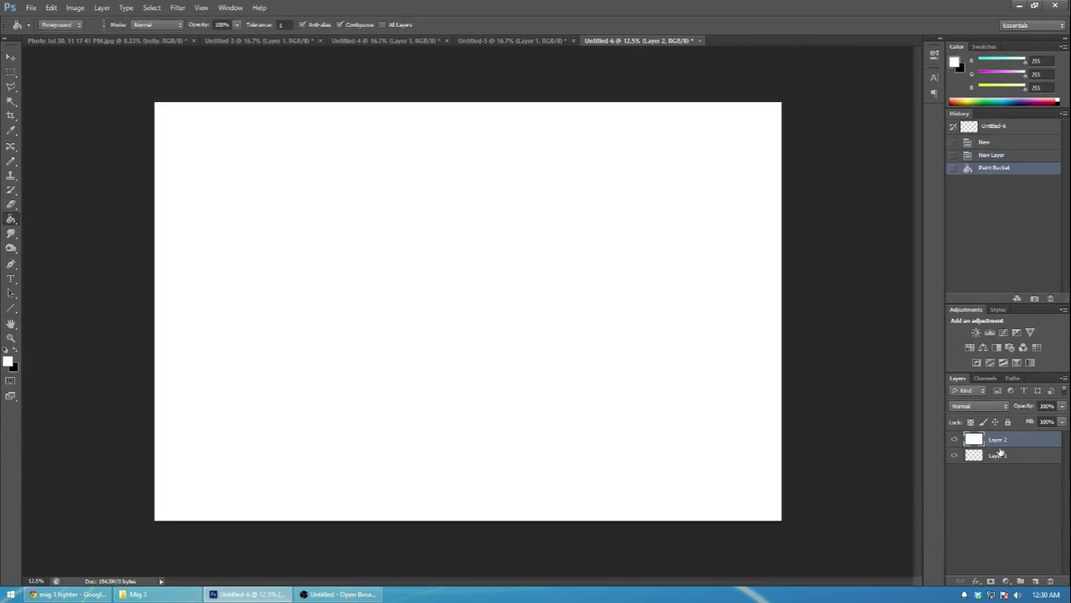
- Copy the fuse layer's drawing into the new document, move it lower on the sheet, and return to the plan document
left_click(151, 41)
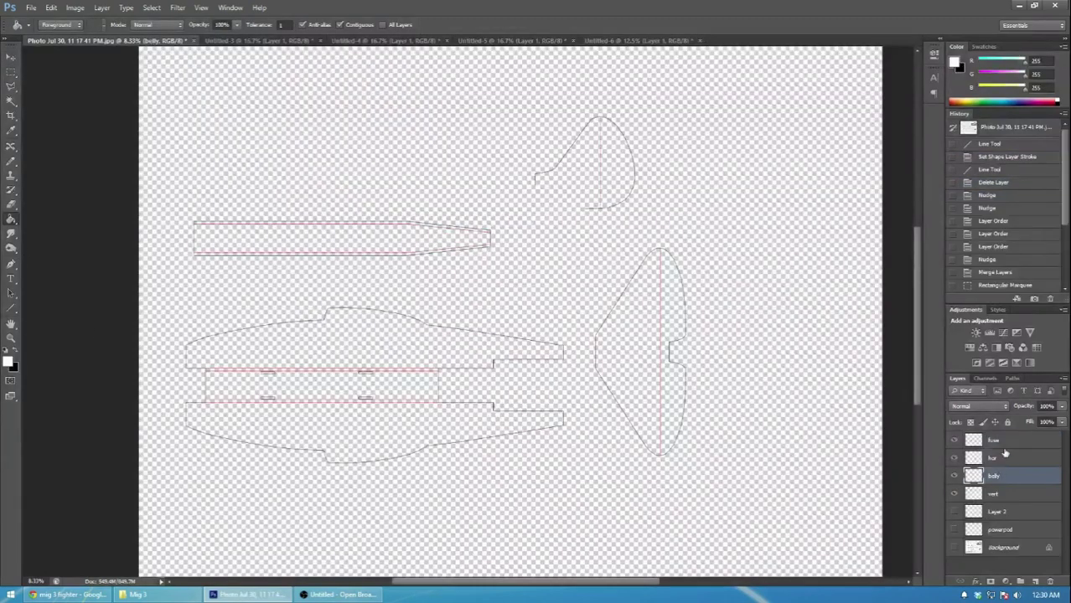
left_click(1004, 442)
key("ctrl+a")
key("ctrl+c")
left_click(664, 40)
key("ctrl+v")
left_click(11, 58)
left_click_drag(436, 281, 443, 341)
left_click(104, 41)
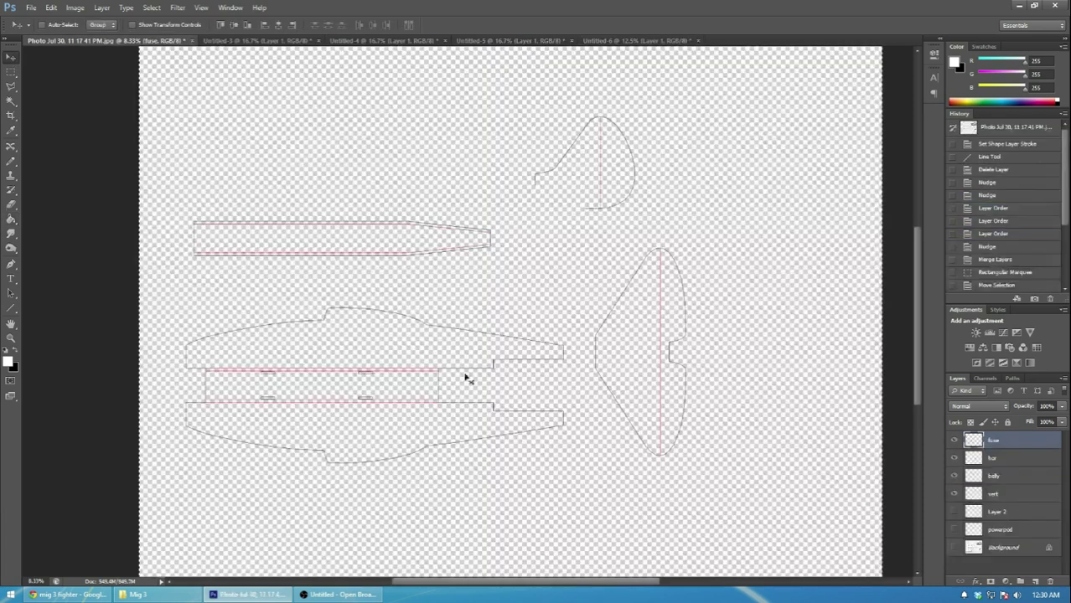
- Copy the belly layer's drawing into the new document and place it just below the fuselage's slotted strip
left_click(997, 458)
key("ctrl+a")
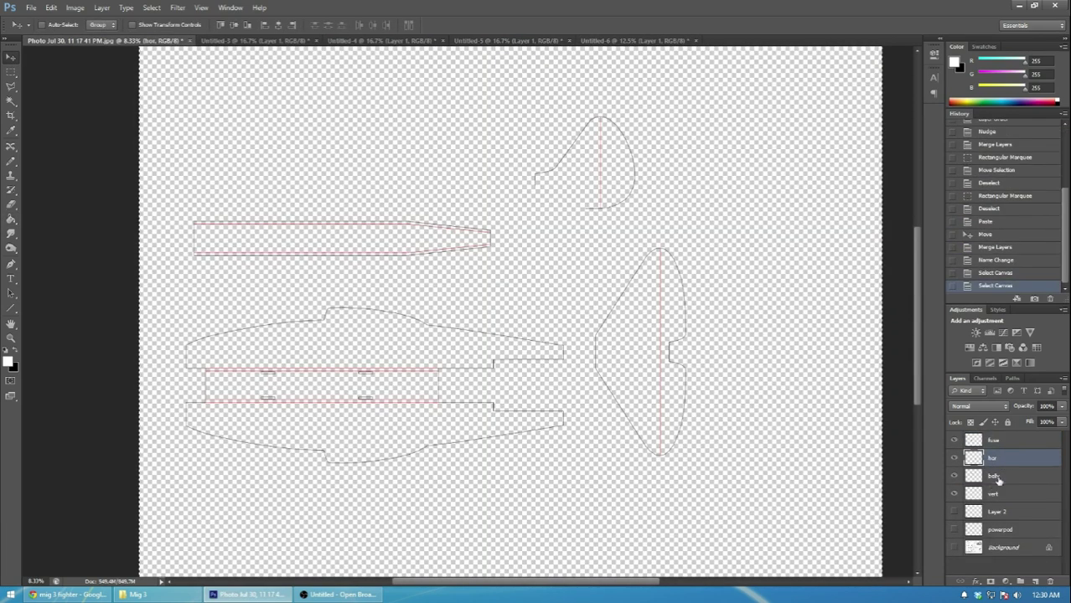
left_click(993, 476)
key("ctrl+c")
left_click(637, 41)
key("ctrl+v")
left_click_drag(421, 291, 423, 412)
- Draw a vertical black line about 728 px long across the belly part, from its lower edge to its upper edge
scroll(423, 412, "up", 2)
scroll(387, 346, "up", 1)
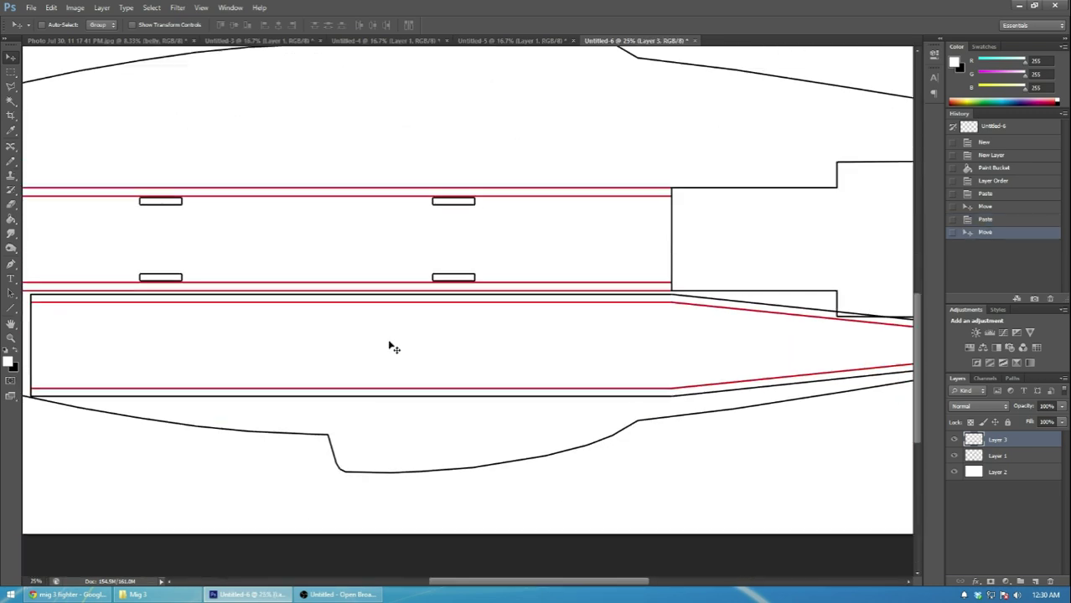
left_click_drag(514, 581, 487, 582)
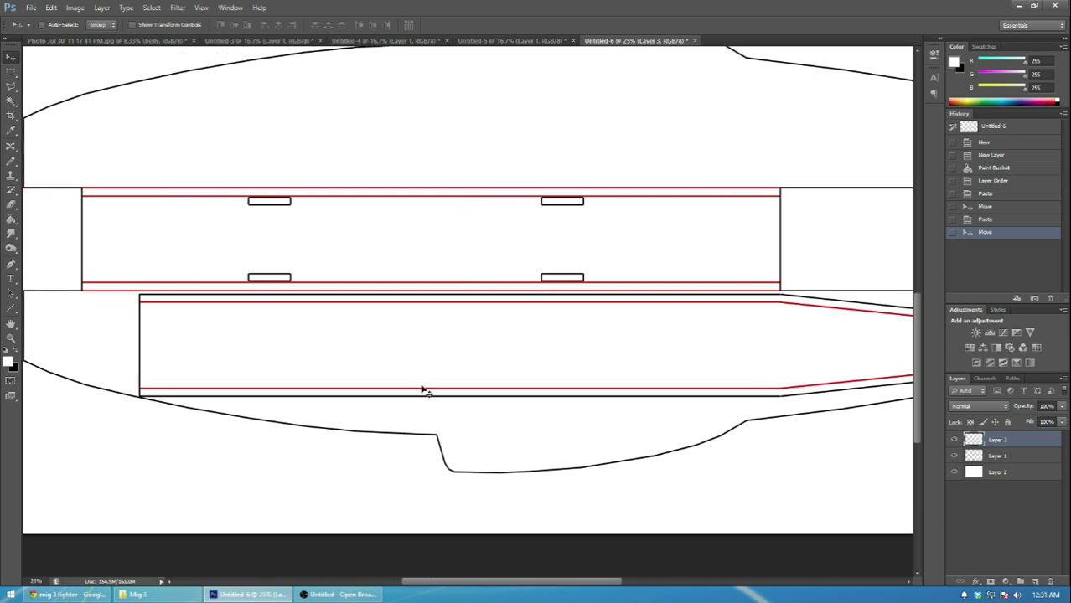
key("u")
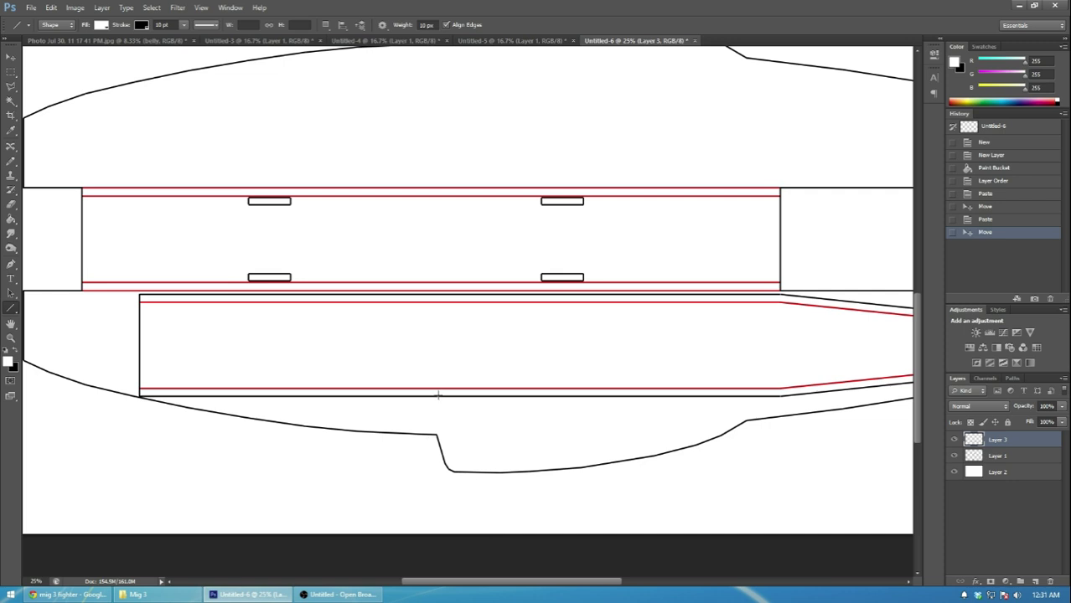
left_click_drag(439, 332, 436, 294)
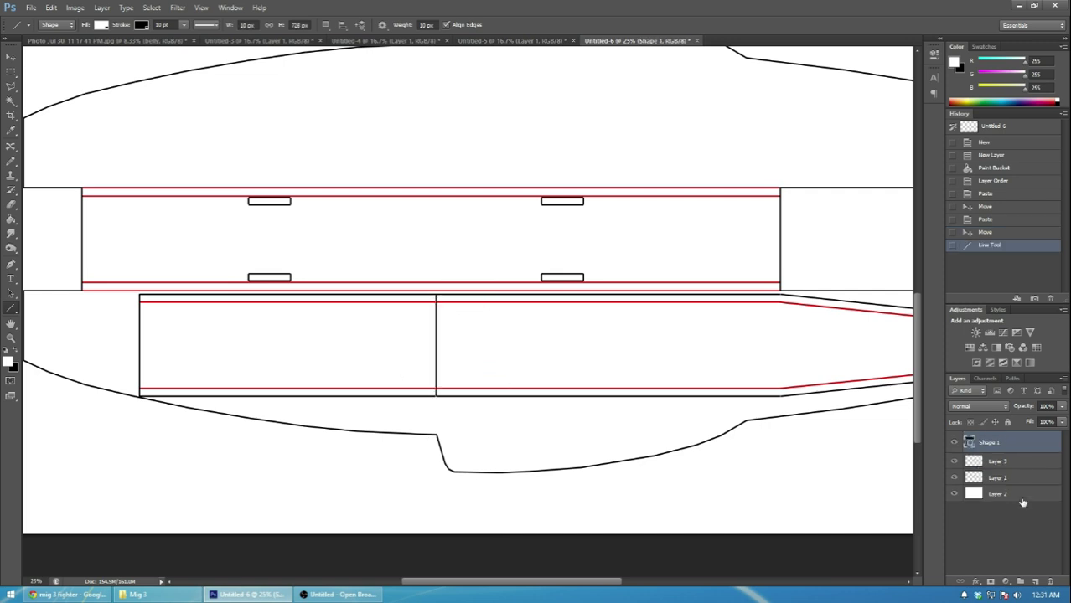
- Rename the two pasted layers fuse and belly, and merge the dividing line into the belly layer
double_click(996, 477)
type("fuse")
key("Return")
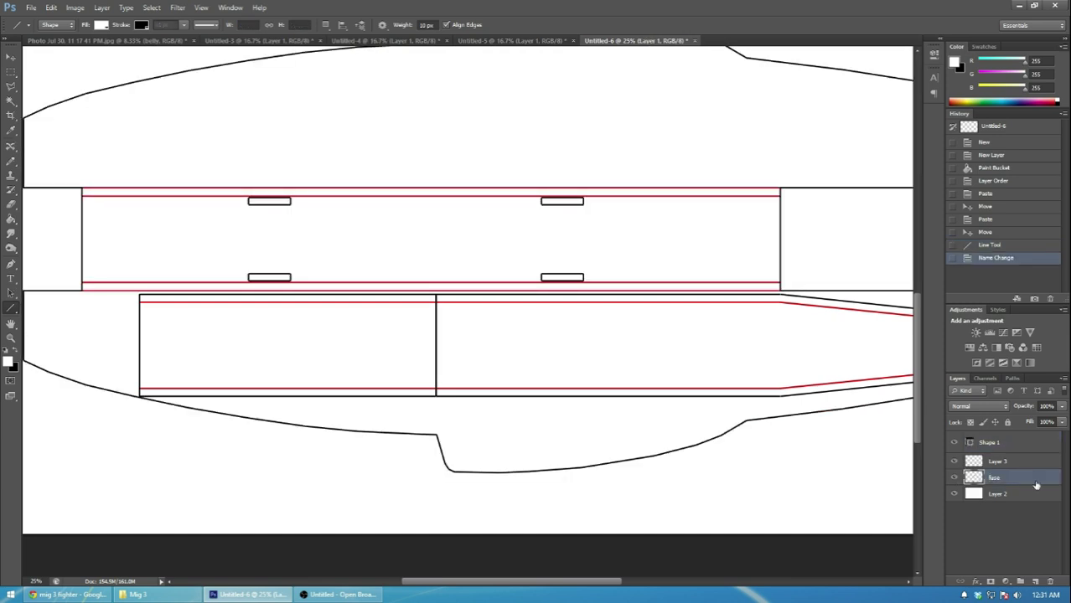
double_click(999, 461)
type("belly")
key("Return")
left_click(1010, 449, "shift")
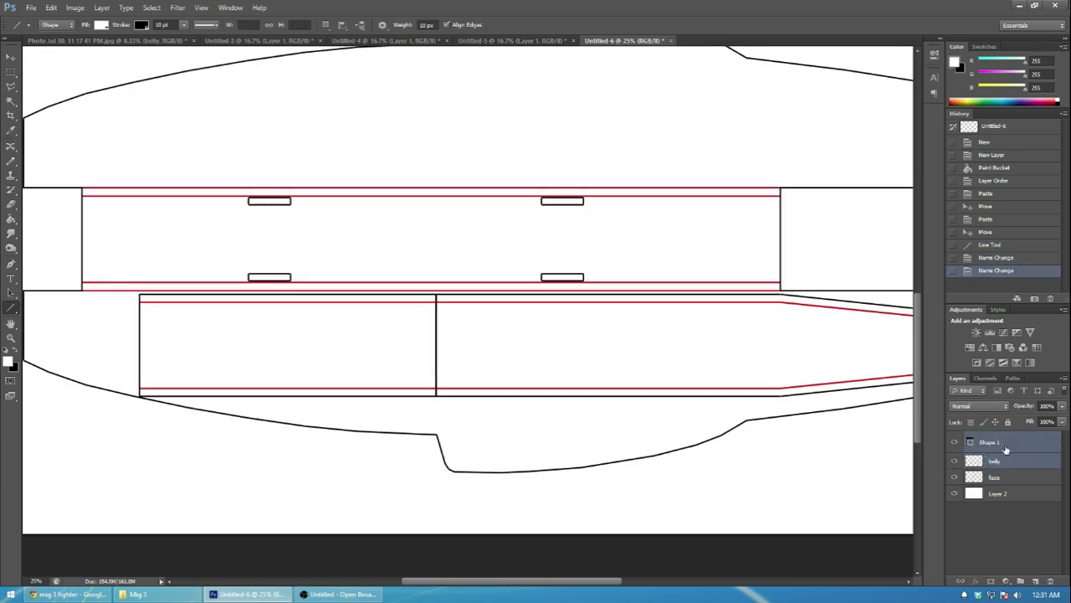
key("ctrl+e")
- Copy the belly section in front of the dividing line onto a new layer and move it up over the fuselage
key("m")
left_click_drag(98, 254, 432, 439)
key("ctrl+c")
key("ctrl+v")
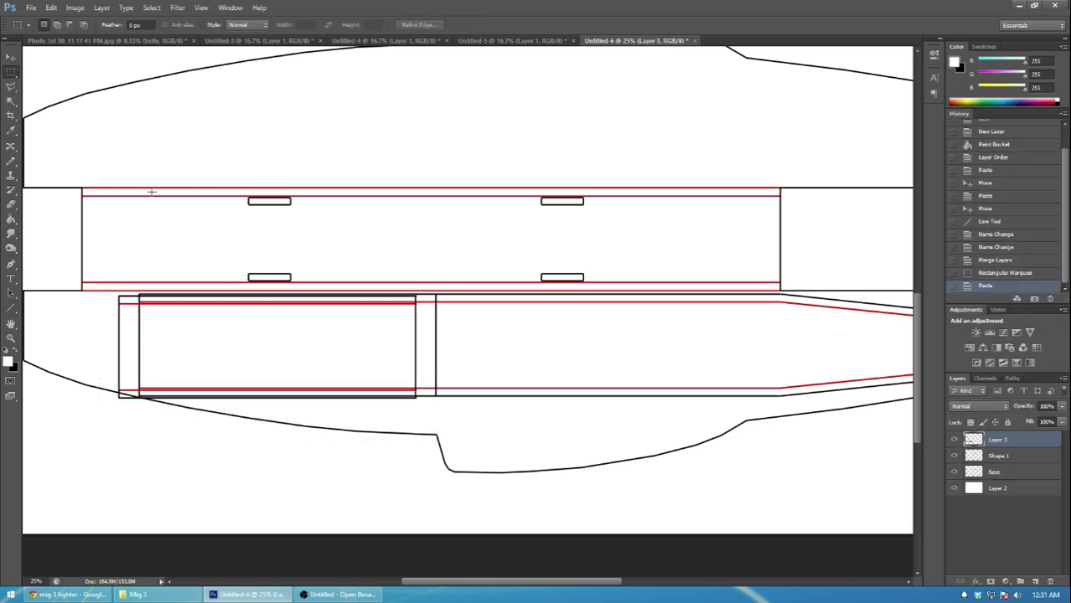
left_click(11, 58)
left_click_drag(320, 314, 465, 207)
scroll(471, 205, "up", 1)
left_click_drag(550, 226, 527, 105)
- Clear the excess beyond the rear end of the copied belly section and reposition it inside the upper fuselage side
scroll(587, 182, "up", 2)
key("ctrl+plus")
scroll(31, 186, "up", 2)
key("m")
left_click_drag(738, 346, 614, 126)
key("Delete")
key("ctrl+d")
key("ctrl+minus")
key("v")
left_click_drag(105, 136, 271, 99)
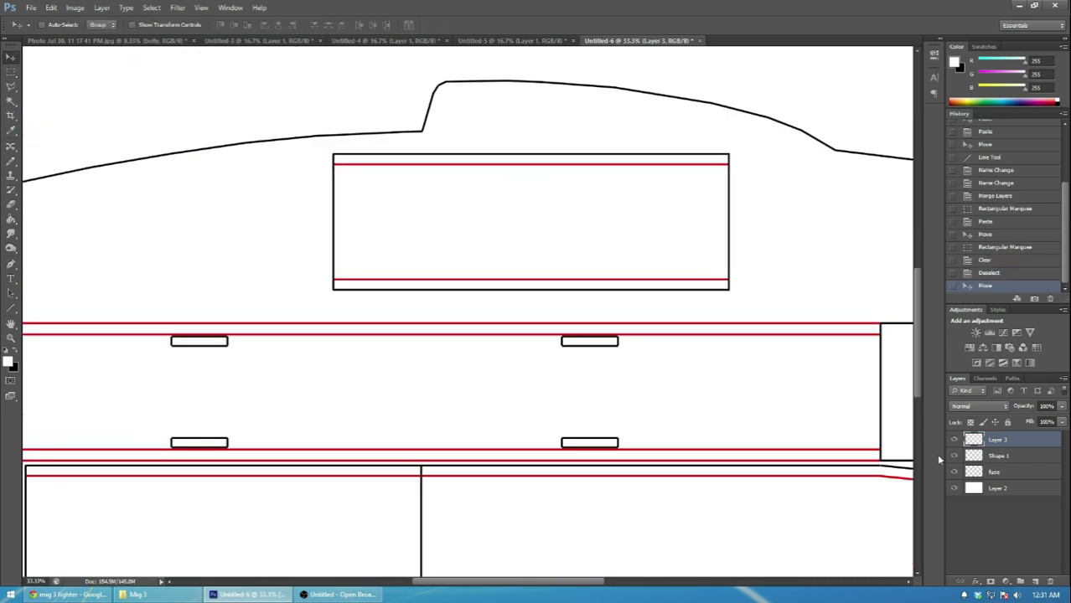
- Name the copied section's layer belly 1 and move the part above the fuselage outline
type("belly 1")
key("Return")
scroll(411, 299, "up", 2)
left_click_drag(411, 299, 209, 165)
scroll(360, 214, "up", 2)
left_click_drag(396, 201, 670, 119)
- Move the full belly strip lower on the sheet and delete its front section together with the dividing line
scroll(536, 411, "down", 5)
left_click(490, 272)
left_click_drag(578, 277, 604, 391)
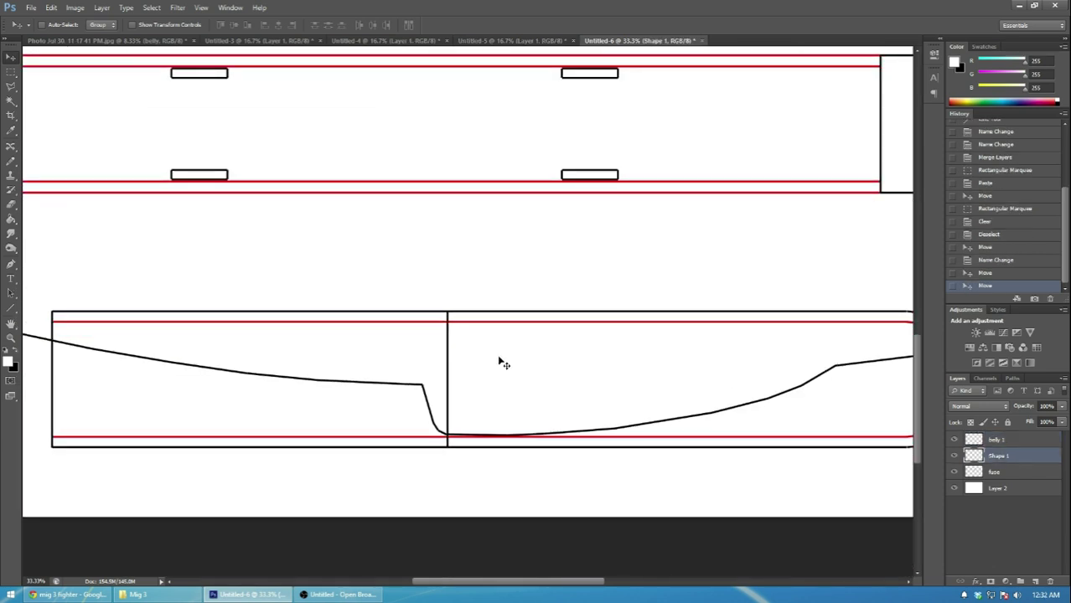
key("m")
left_click_drag(24, 257, 448, 483)
key("Delete")
key("ctrl+d")
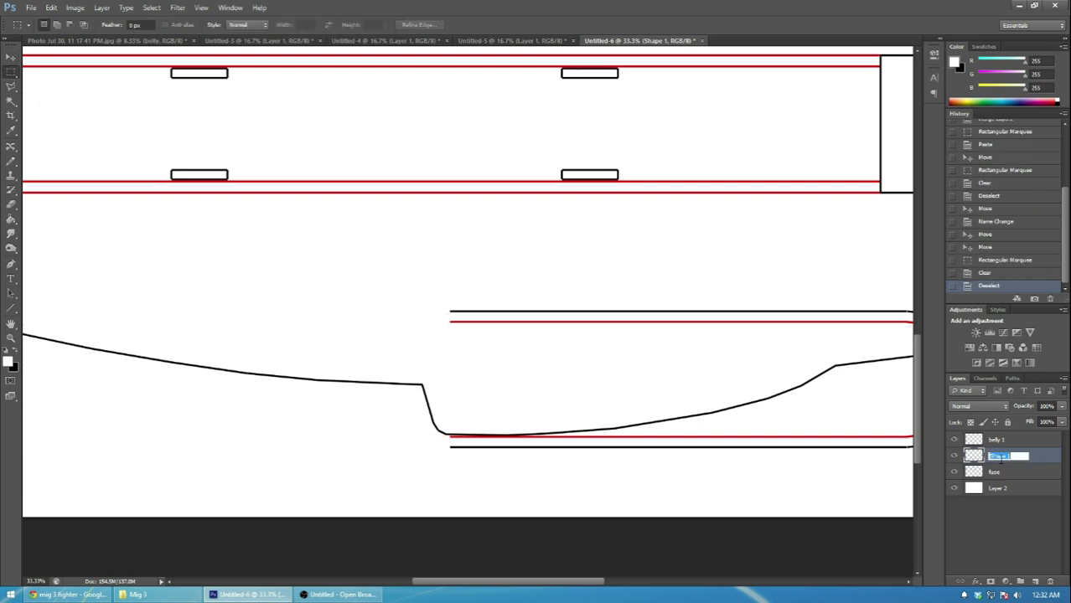
- Rename the remaining belly layer belly 2 and move the part to the upper right of the sheet
key("Return")
scroll(334, 372, "down", 1)
key("v")
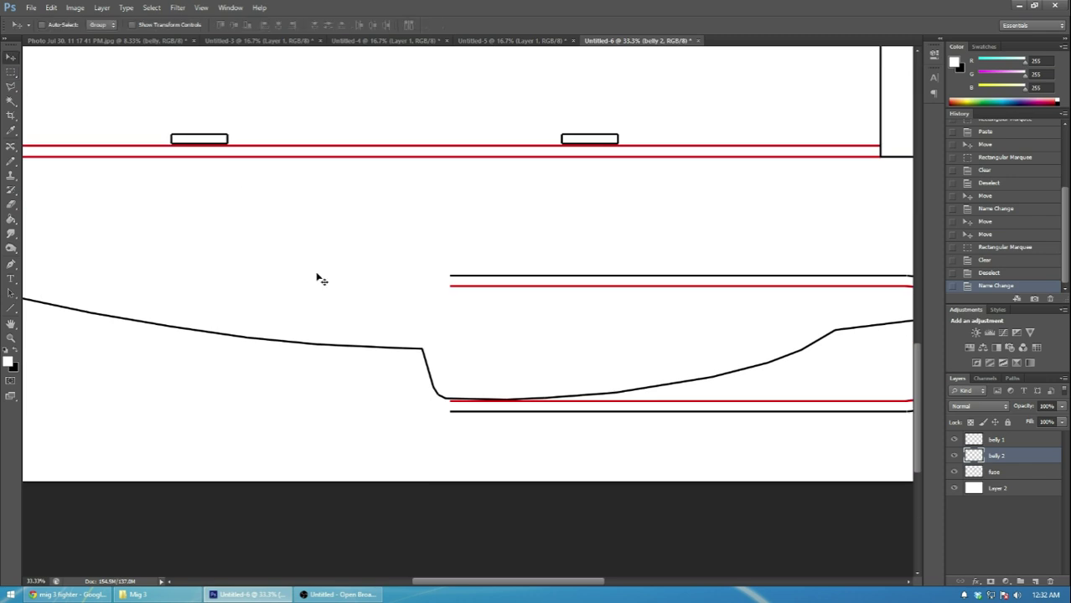
left_click_drag(485, 302, 449, 292)
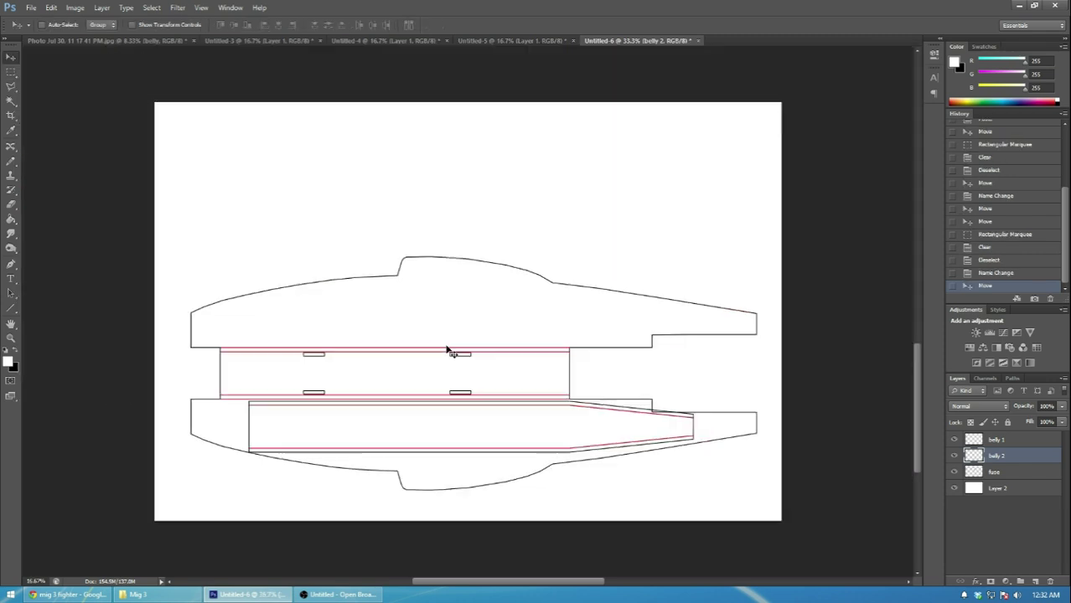
left_click_drag(450, 476, 510, 153)
- Select and copy the horizontal stabilizer from the hor layer of the plan document, and return to the fuselage sheet
left_click(92, 40)
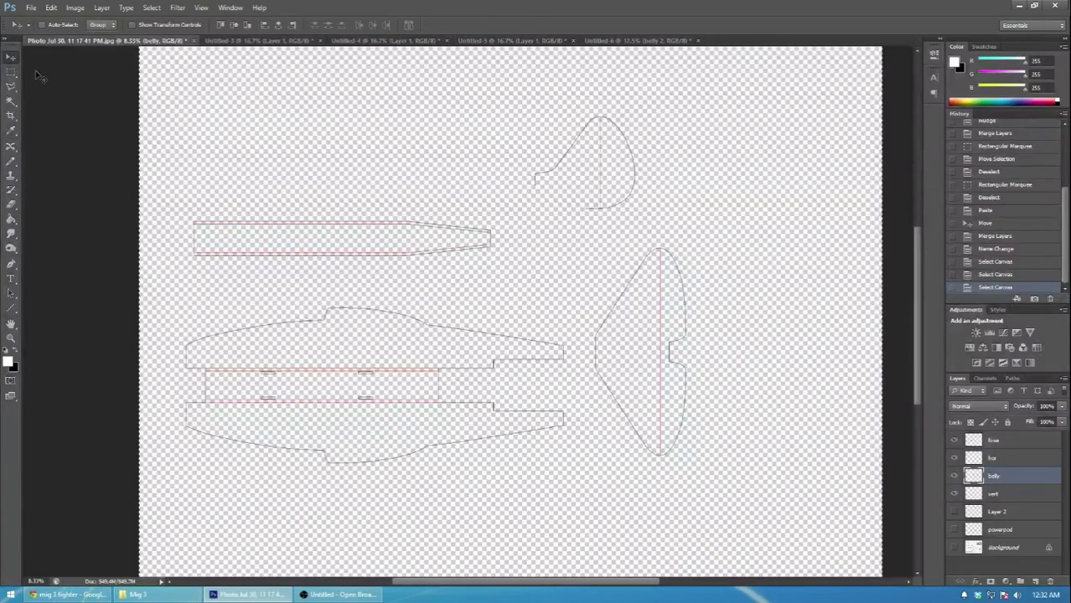
left_click(11, 73)
left_click(1008, 459)
left_click_drag(578, 232, 622, 275)
key("ctrl+c")
left_click(619, 41)
key("ctrl+v")
left_click(12, 58)
left_click_drag(491, 266, 342, 261)
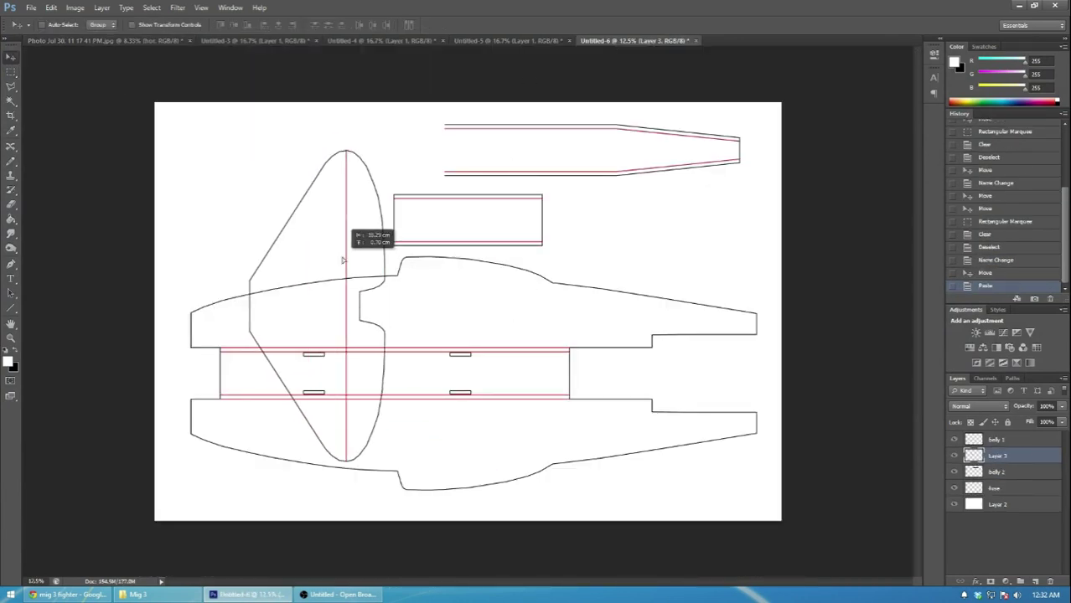
key("ctrl+alt+z")
key("ctrl+alt+z")
- Save the fuselage sheet as fuse.psd in a new folder named plans inside the Mig 3 folder
left_click(34, 8)
left_click(61, 131)
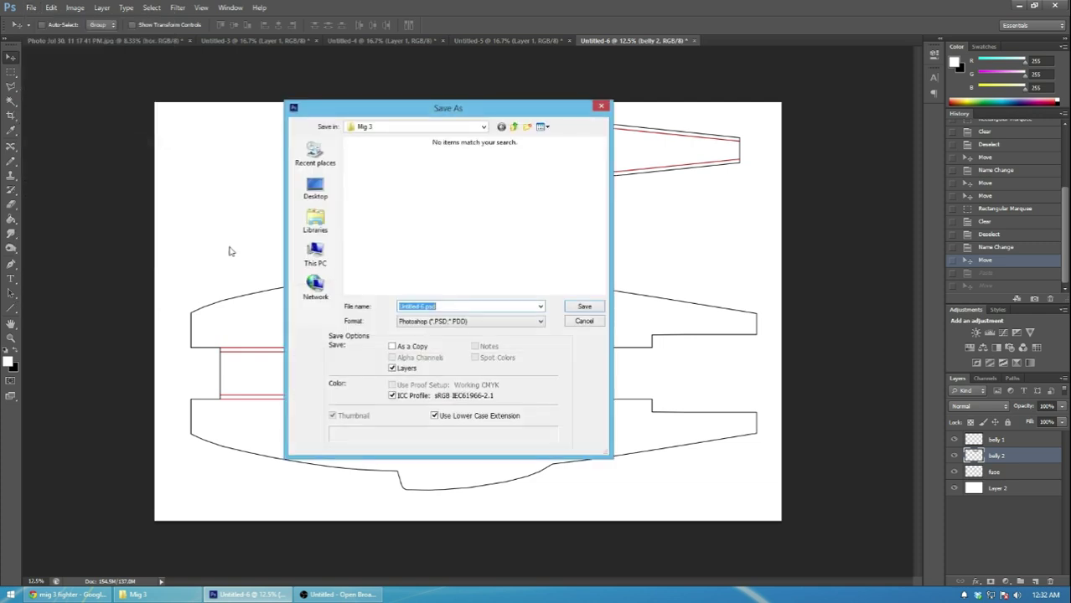
right_click(428, 217)
mouse_move(479, 387)
left_click(626, 388)
type("plans")
key("Return")
key("Return")
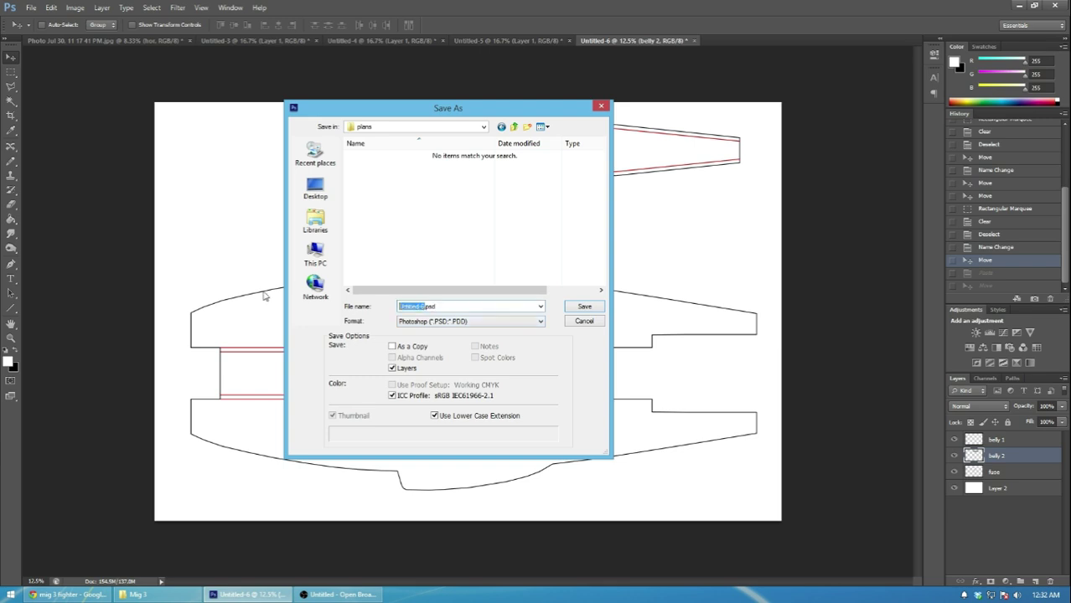
type("fuse")
key("Return")
left_click(667, 182)
- Create a new transparent 30 by 20 inch document at 300 pixels/inch and fill its layer with white
left_click(31, 7)
left_click(38, 20)
left_click(598, 203)
left_click(557, 224)
type("30")
key("Tab")
type("20")
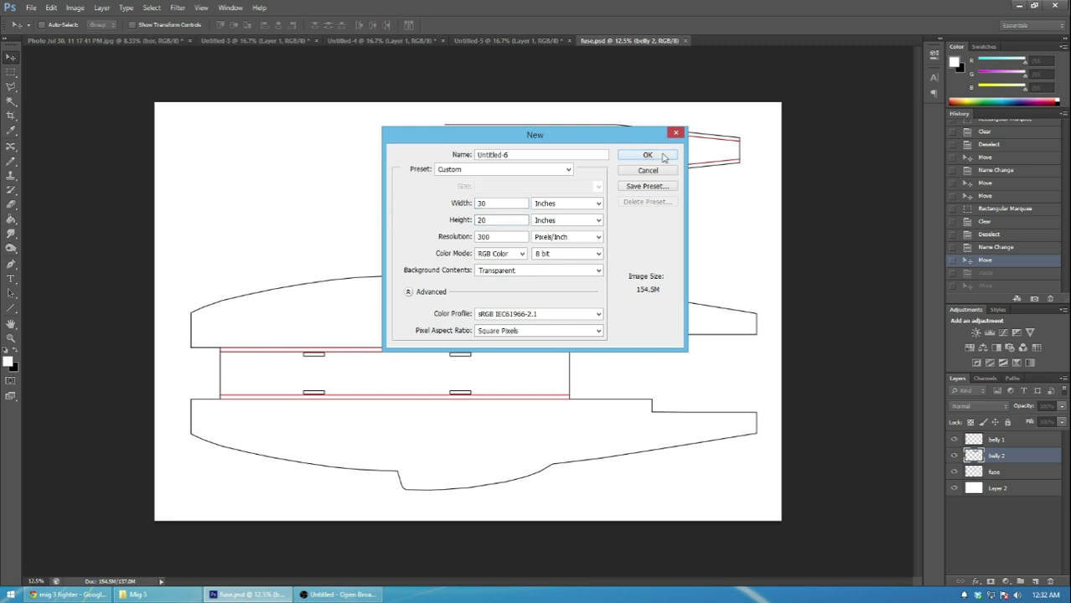
left_click(662, 158)
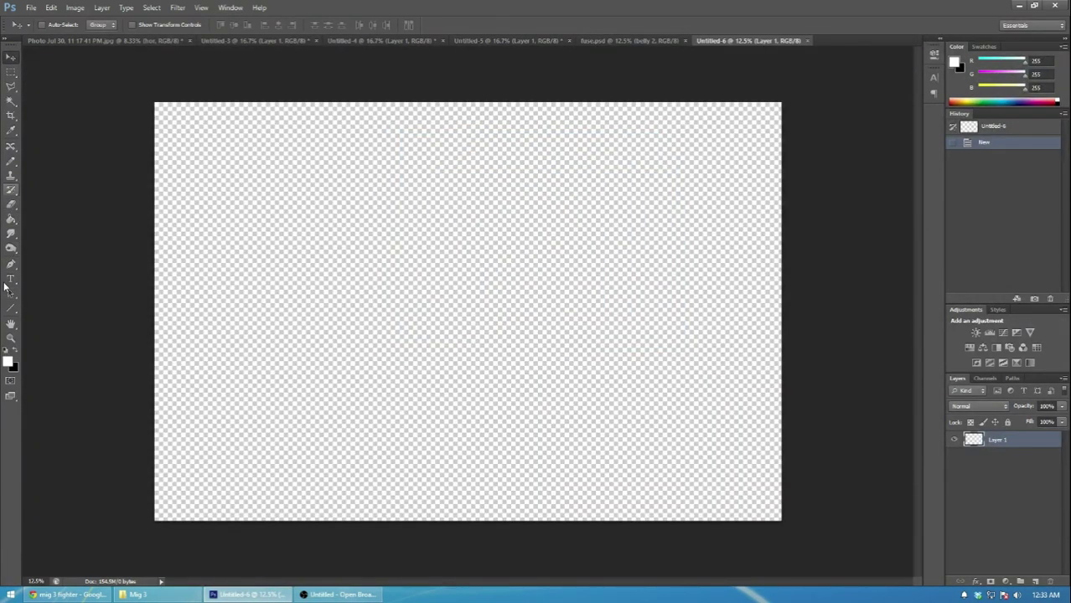
left_click(11, 205)
- Copy the selected horizontal stabilizer from the plan document into the new sheet and move it to the right side
left_click(76, 42)
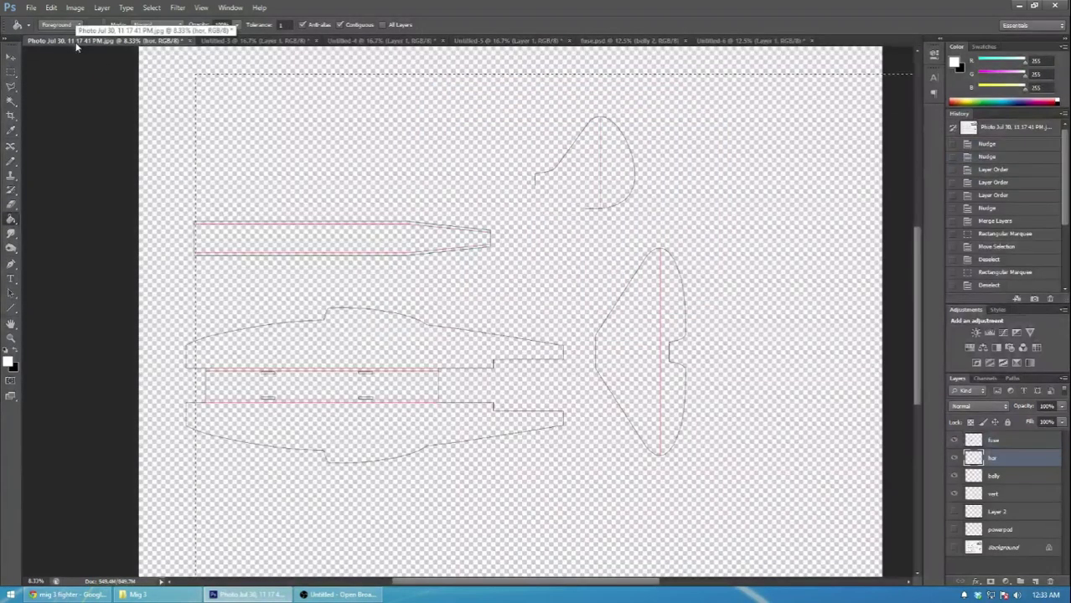
key("ctrl+c")
left_click(737, 40)
key("ctrl+v")
left_click(11, 56)
left_click_drag(549, 278, 737, 273)
- Copy the vert layer's drawing into the new sheet and place it low, beside the horizontal stabilizer
left_click(119, 42)
left_click(994, 494)
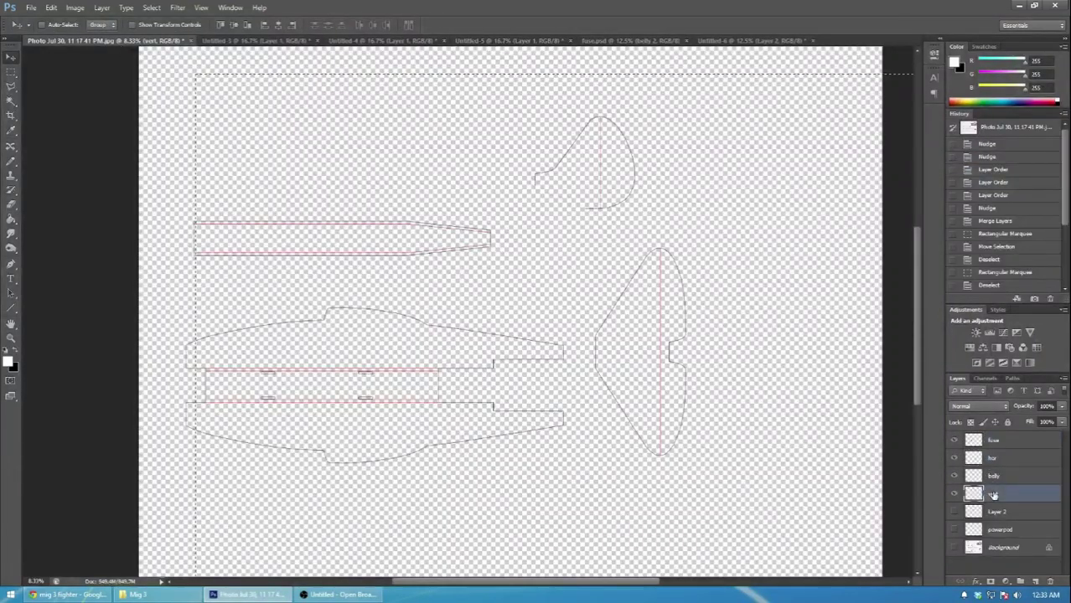
key("ctrl+a")
key("ctrl+c")
left_click(735, 42)
key("ctrl+v")
left_click_drag(476, 293, 515, 402)
- Deselect everything in the plan document and save it as ref.psd in the plans folder
left_click(61, 41)
left_click(11, 72)
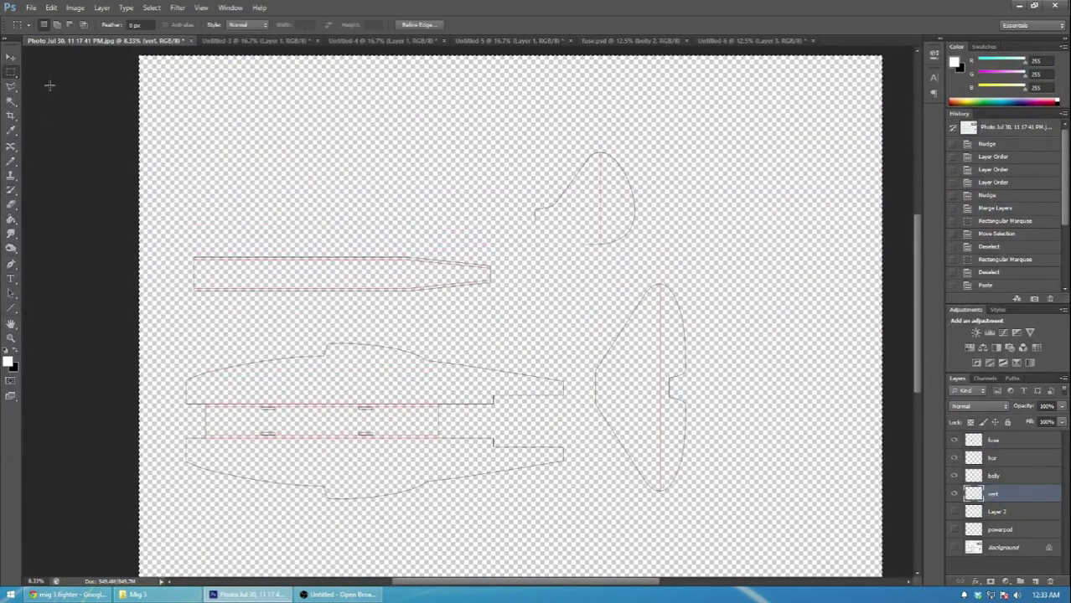
left_click(50, 85)
left_click(31, 7)
left_click(67, 145)
double_click(354, 167)
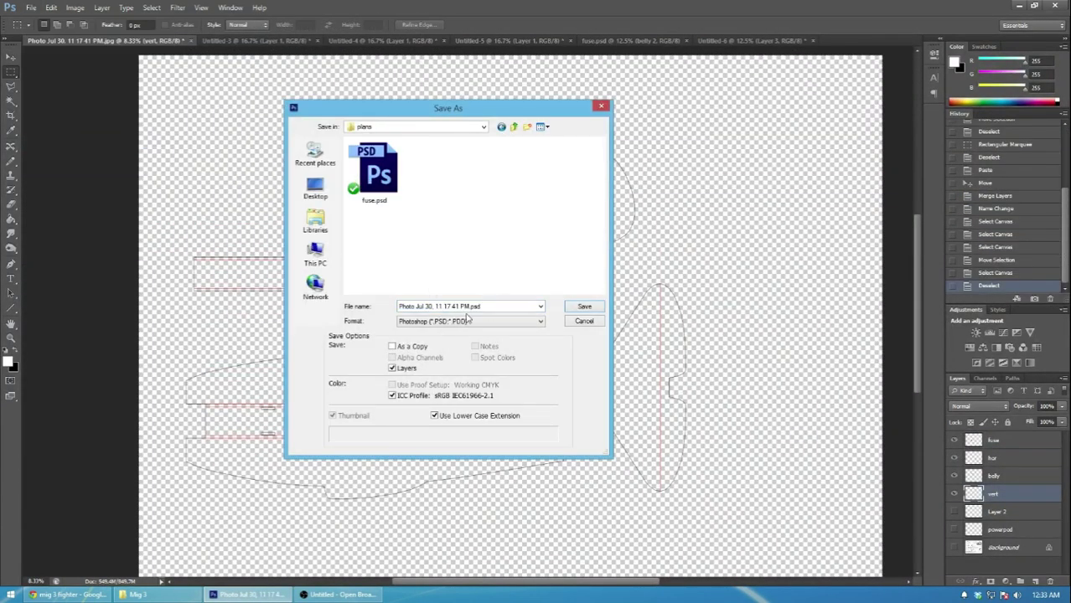
left_click(472, 307)
left_click_drag(471, 306, 397, 306)
type("ref")
left_click(585, 307)
left_click(661, 181)
- Save the stabilizer sheet as stab.psd in the plans folder
left_click(719, 40)
left_click(31, 8)
left_click(51, 141)
left_click(423, 307)
left_click_drag(421, 307, 345, 309)
type("stab")
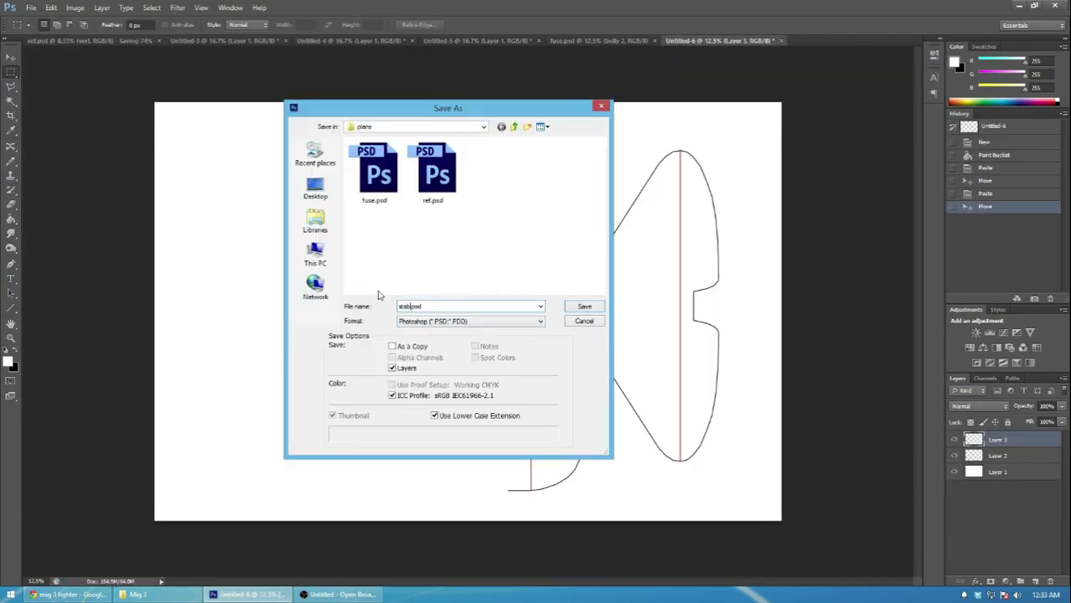
left_click(584, 306)
left_click(661, 179)
- Close the three leftover untitled documents without saving them
left_click(444, 40)
left_click(497, 40)
left_click(537, 224)
left_click(327, 40)
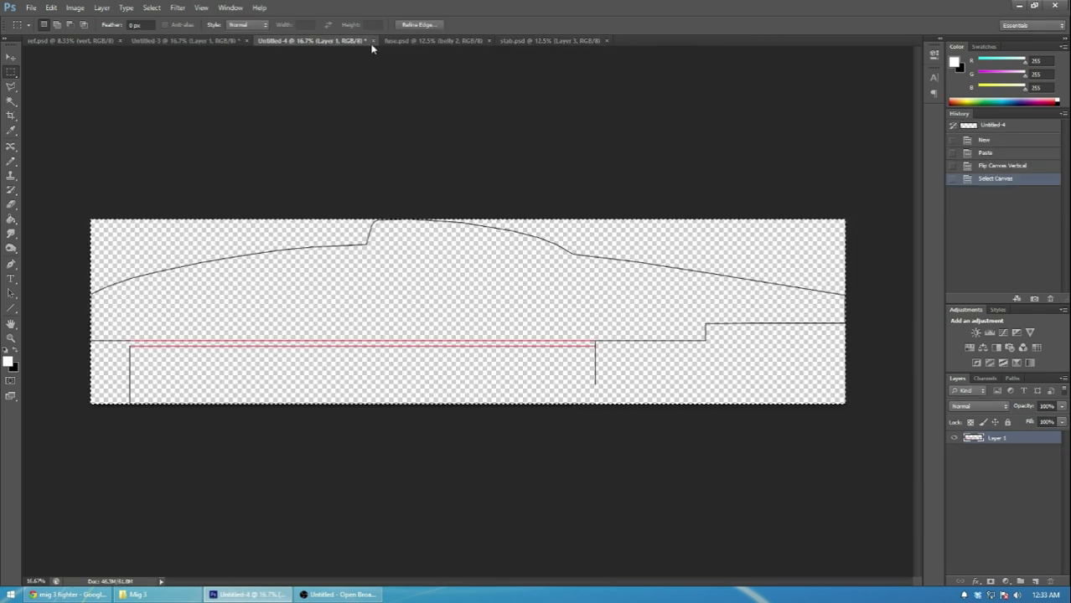
left_click(369, 40)
left_click(536, 225)
left_click(215, 42)
left_click(247, 42)
key("n")
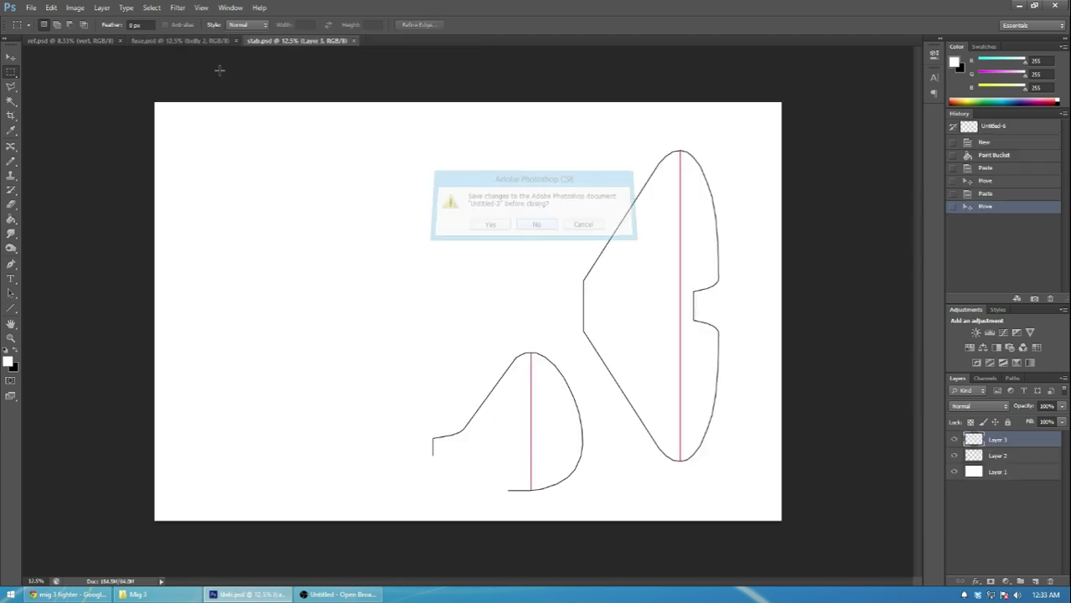
- Show the background photo in ref.psd, close that document without saving the change, and close fuse.psd and stab.psd
left_click(97, 42)
left_click(953, 548)
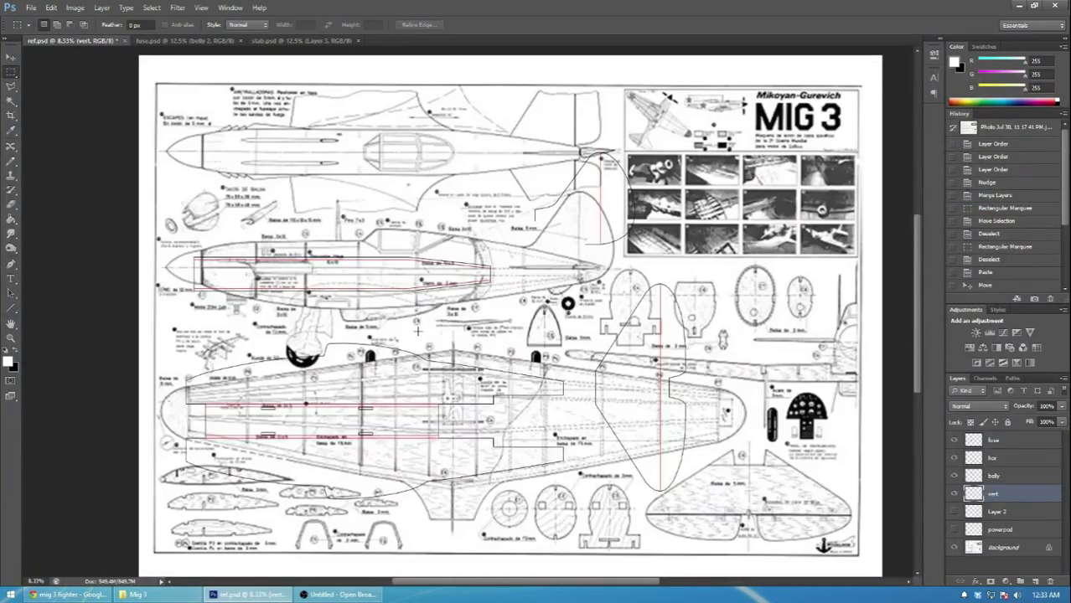
left_click(124, 41)
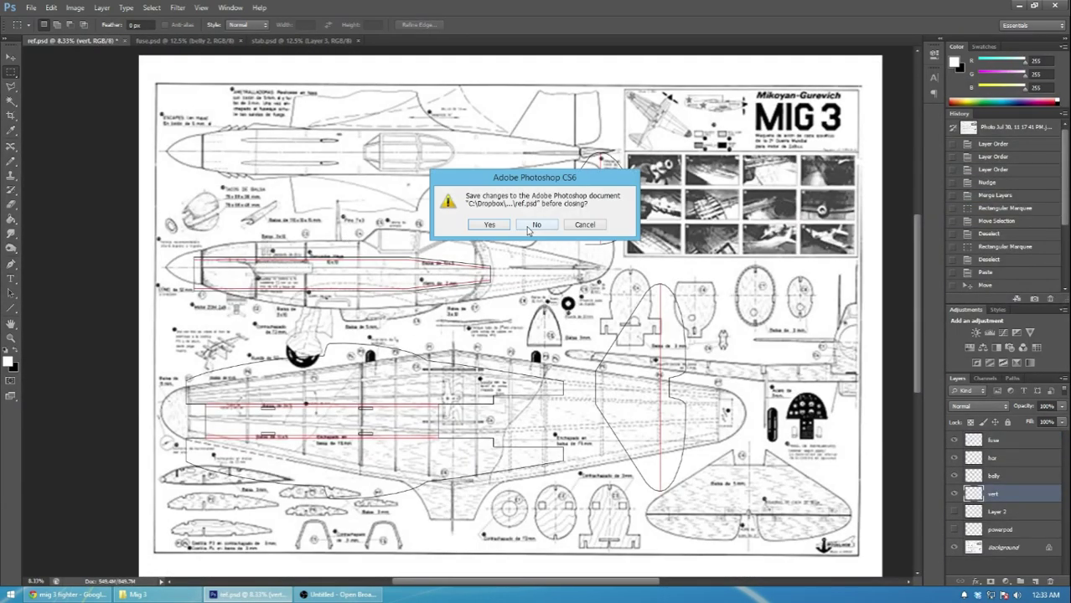
left_click(536, 224)
left_click(131, 40)
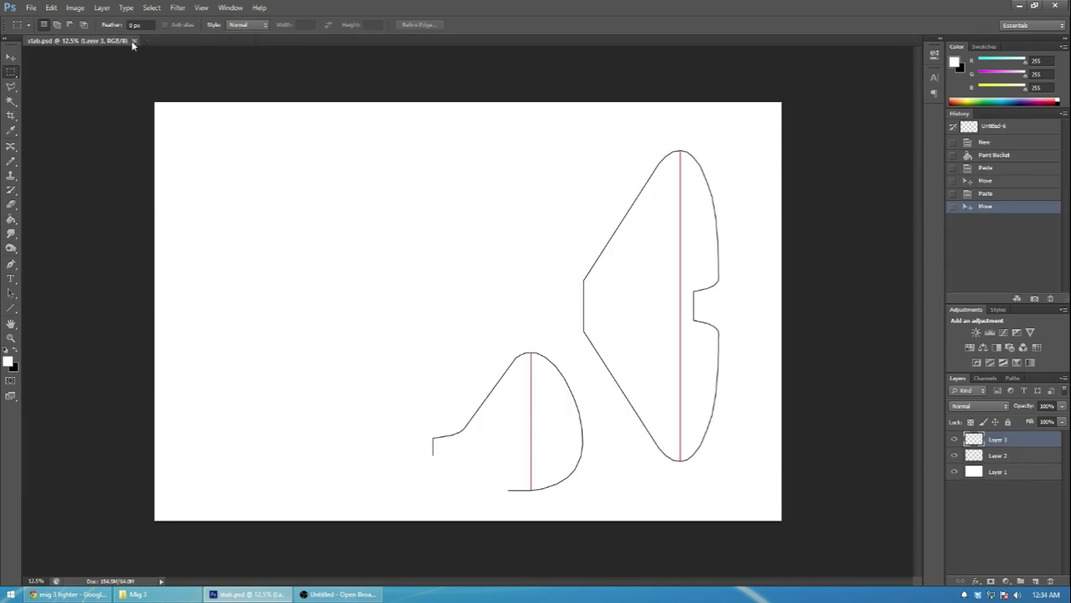
left_click(132, 40)
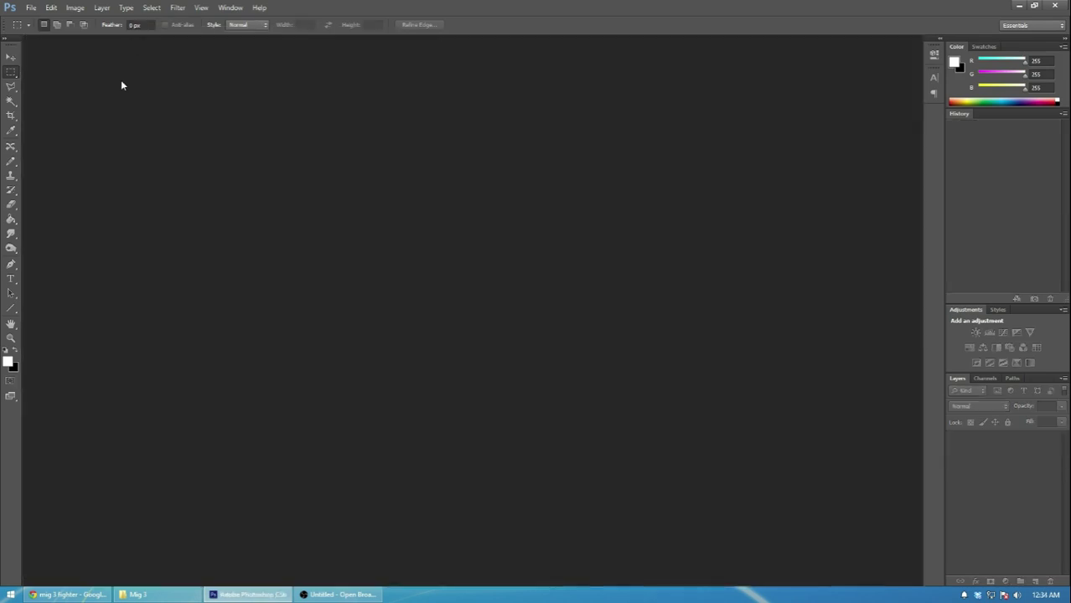